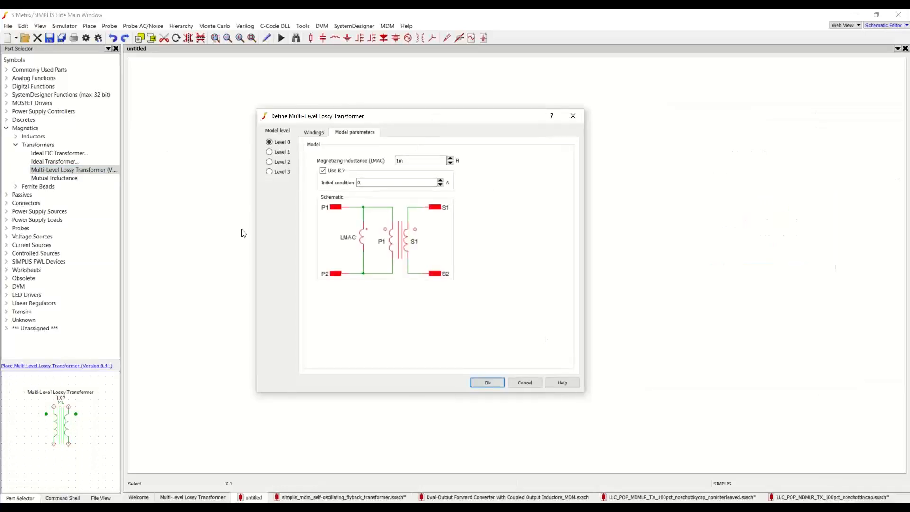
Step: Configure the transformer with two secondary windings and set the polarity of Secondary 2 to negative
left_click(314, 132)
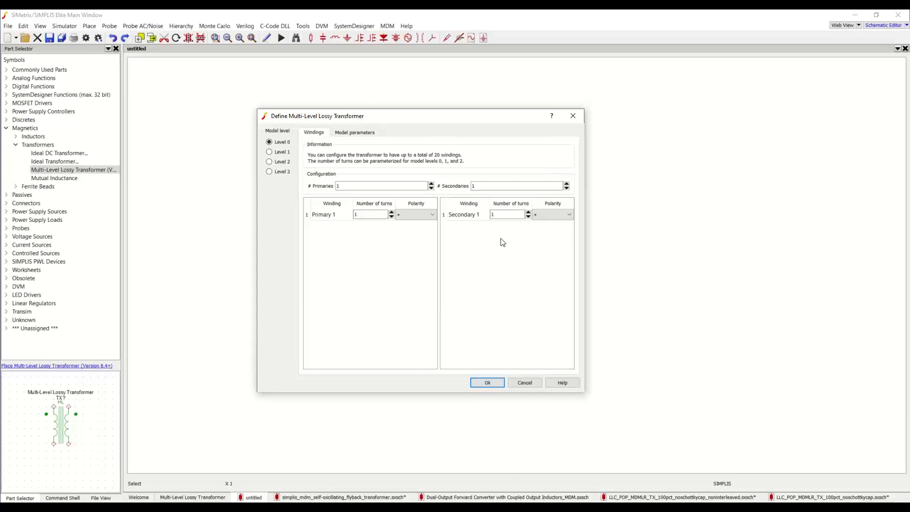
left_click(567, 183)
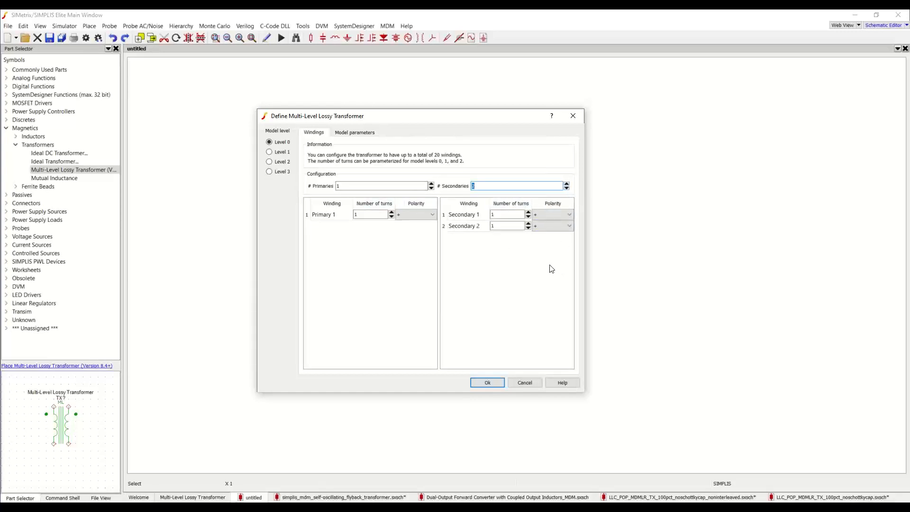
left_click(569, 227)
left_click(563, 240)
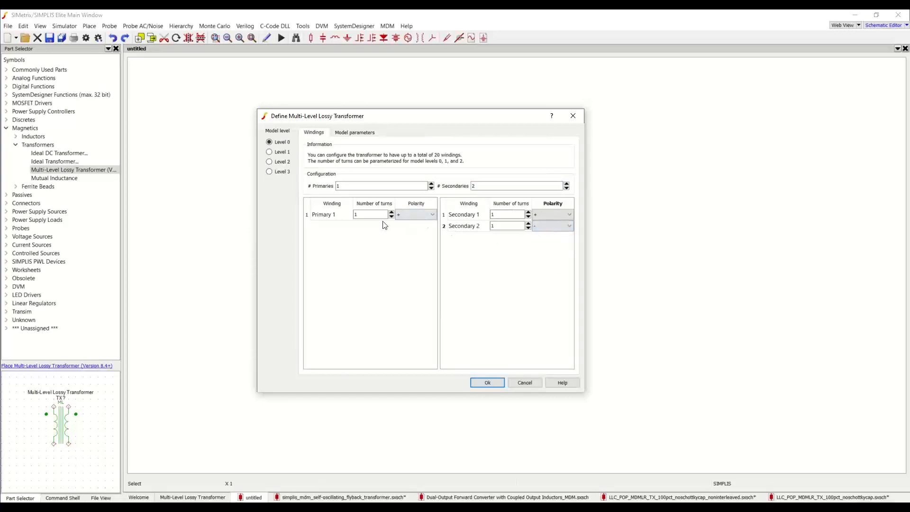
Step: Set the turns to 7 for Primary 1, 10 for Secondary 1 and 12 for Secondary 2, and place the transformer in the schematic
left_click(391, 213)
left_click(391, 213)
left_click(392, 212)
left_click(392, 213)
left_click(391, 212)
left_click(391, 212)
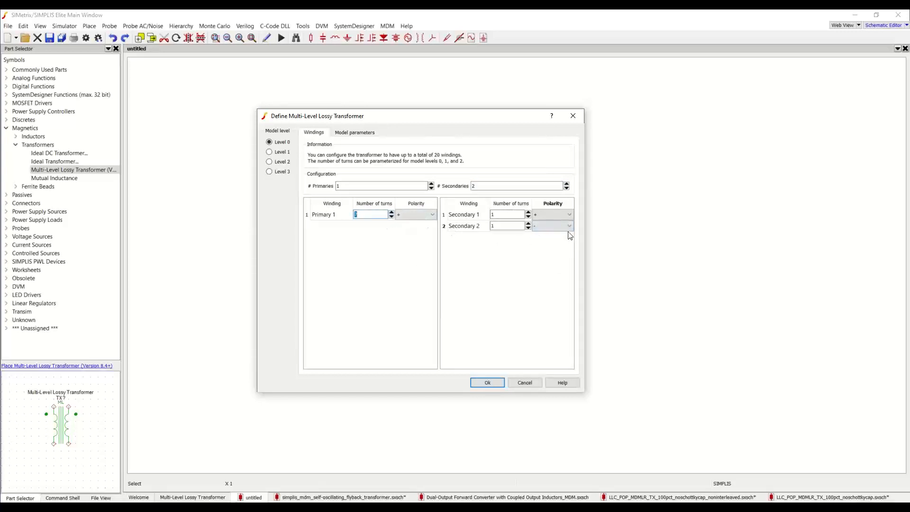
double_click(504, 215)
type("10")
double_click(504, 226)
type("12")
left_click(479, 390)
left_click(356, 215)
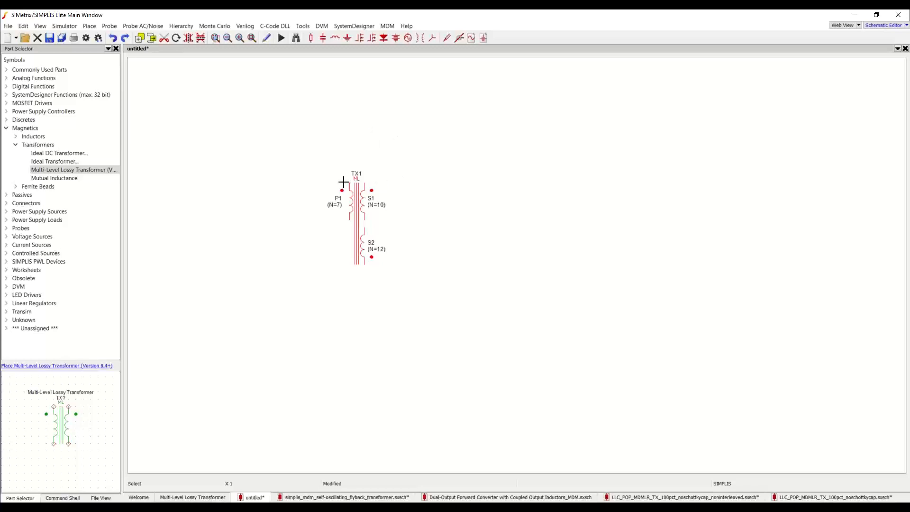
Step: Place an ideal DC transformer with one primary and one secondary beside TX1 and delete it again
left_click(57, 153)
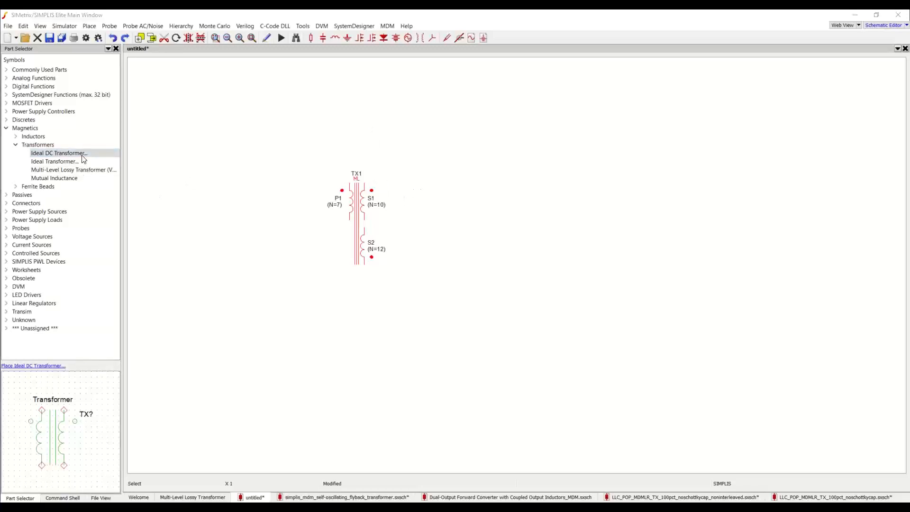
left_click_drag(909, 189, 610, 170)
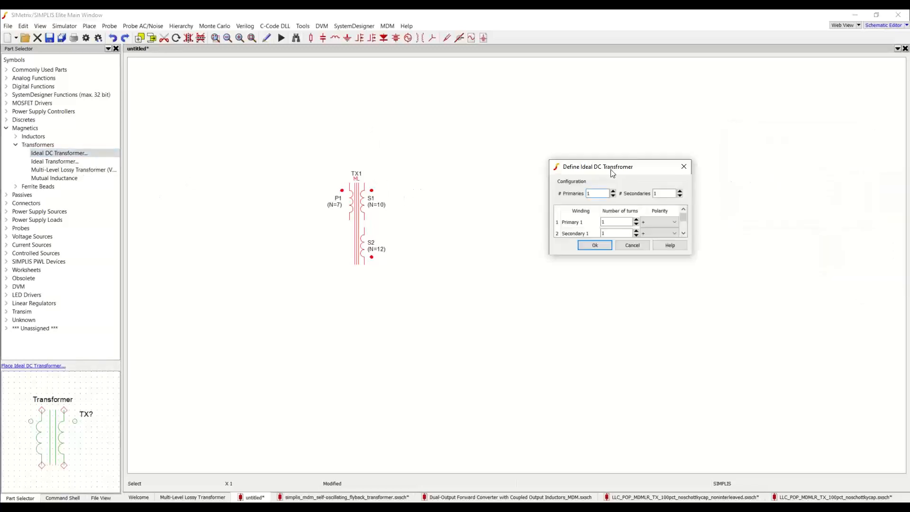
left_click(603, 243)
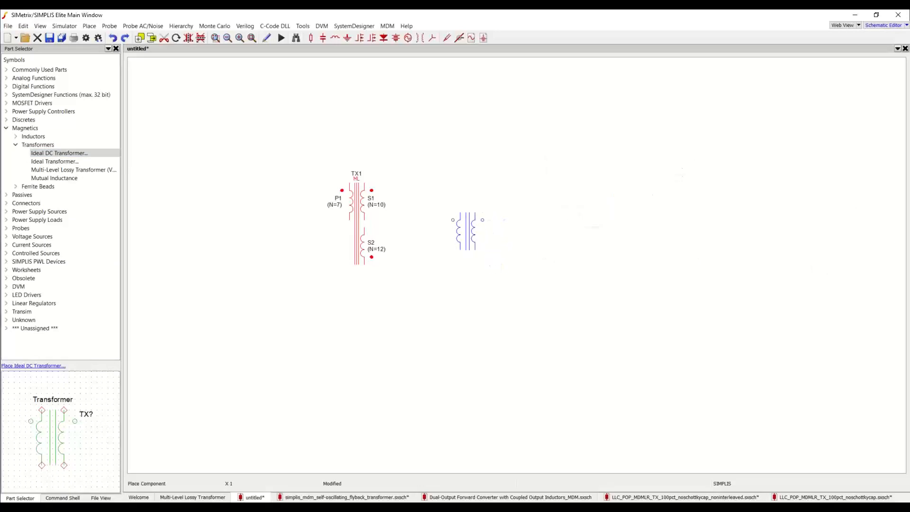
left_click(456, 218)
left_click_drag(527, 172, 434, 257)
key("Delete")
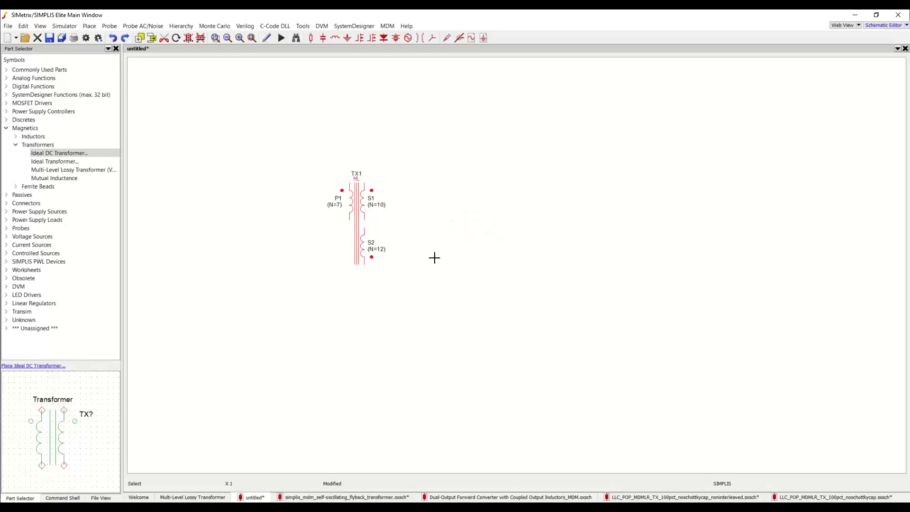
Step: Compare the model parameters and equivalent schematics of model levels 0 to 3 for transformer TX1, leaving its definition unchanged
double_click(357, 208)
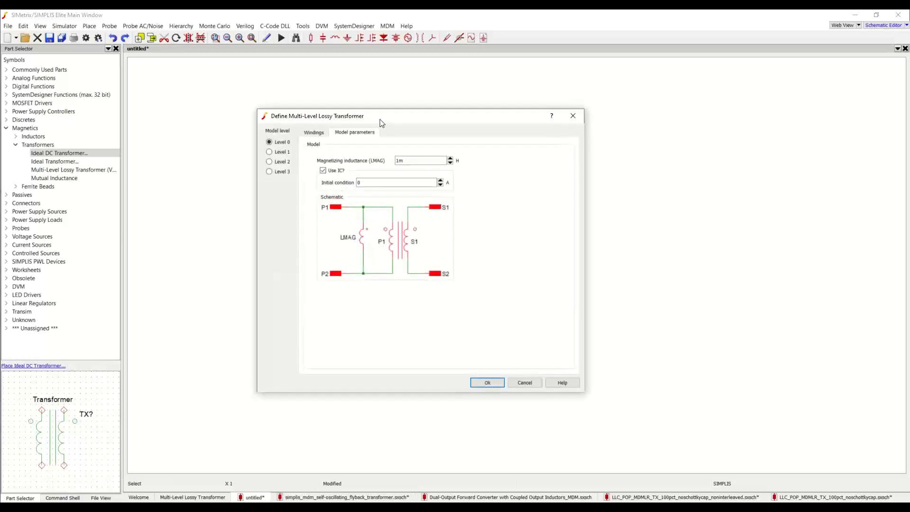
left_click_drag(382, 123, 551, 124)
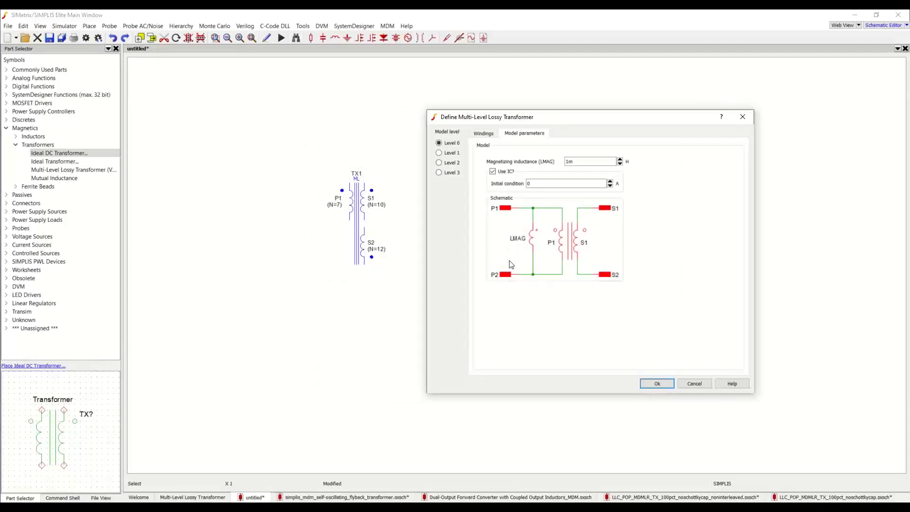
left_click(456, 153)
left_click(455, 162)
left_click(454, 171)
key("Up")
key("Up")
key("Up")
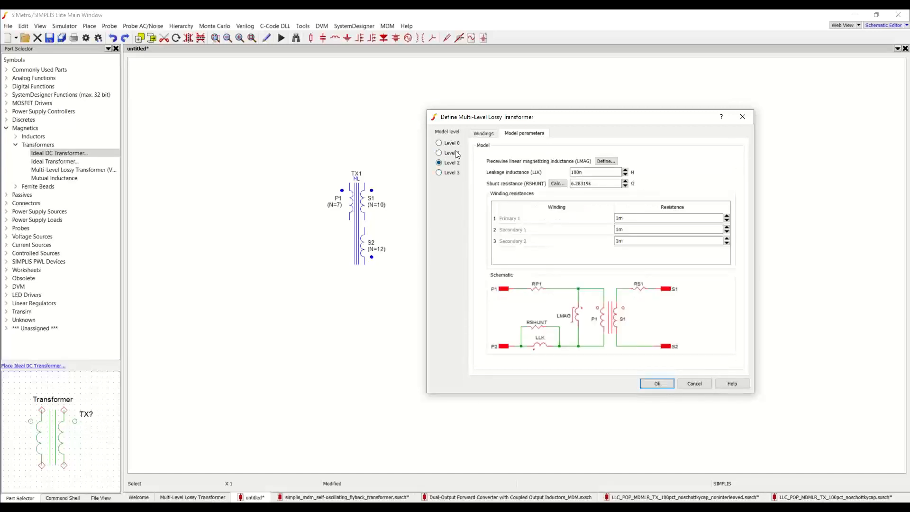
mouse_move(459, 175)
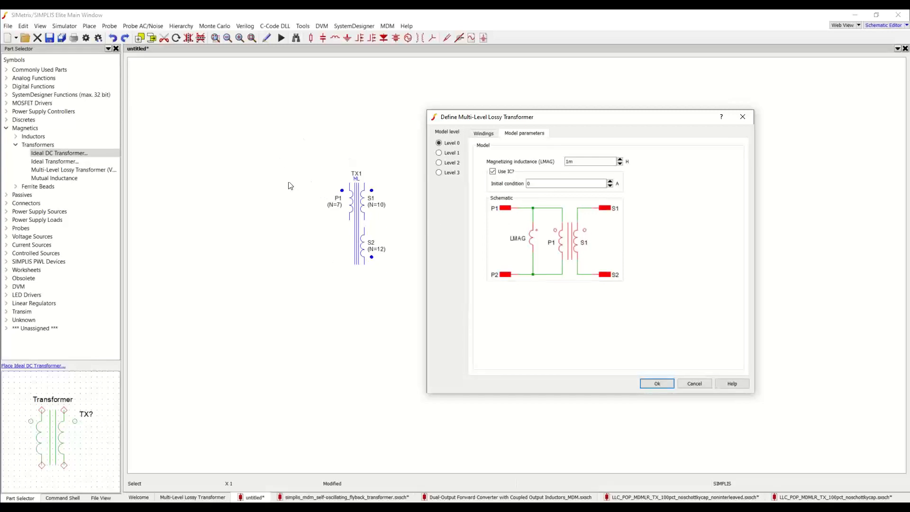
left_click(457, 163)
left_click(456, 142)
left_click(694, 382)
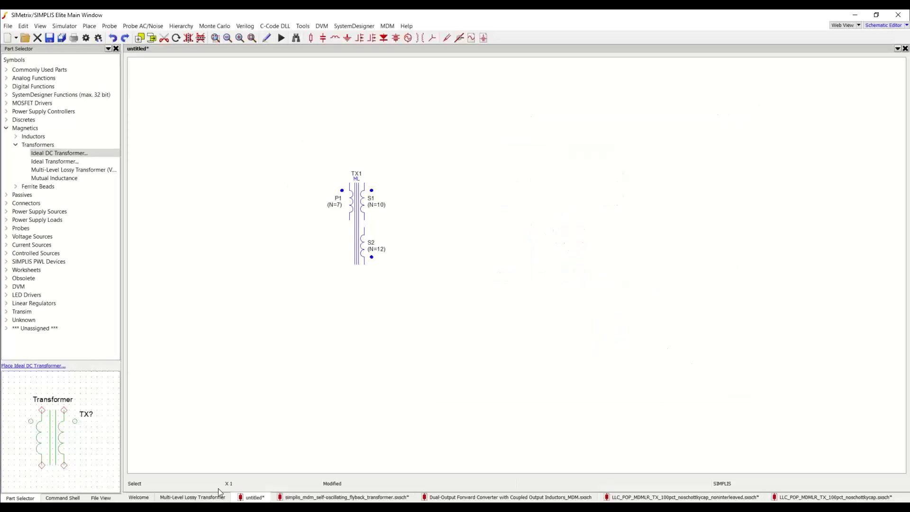
Step: Read the webinar pages introducing model levels 0-2, the Level 0 model and the Level 1 model
left_click(169, 497)
left_click(534, 442)
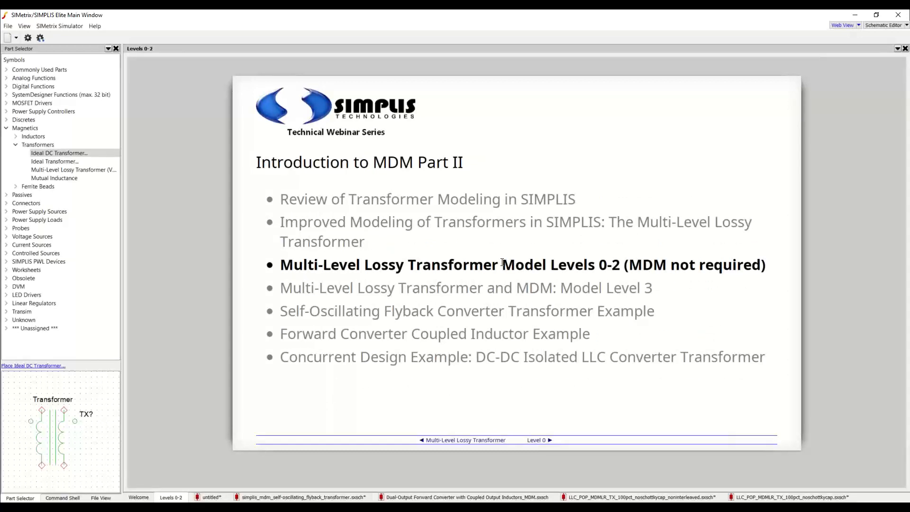
left_click_drag(628, 265, 762, 264)
left_click(695, 331)
left_click(538, 441)
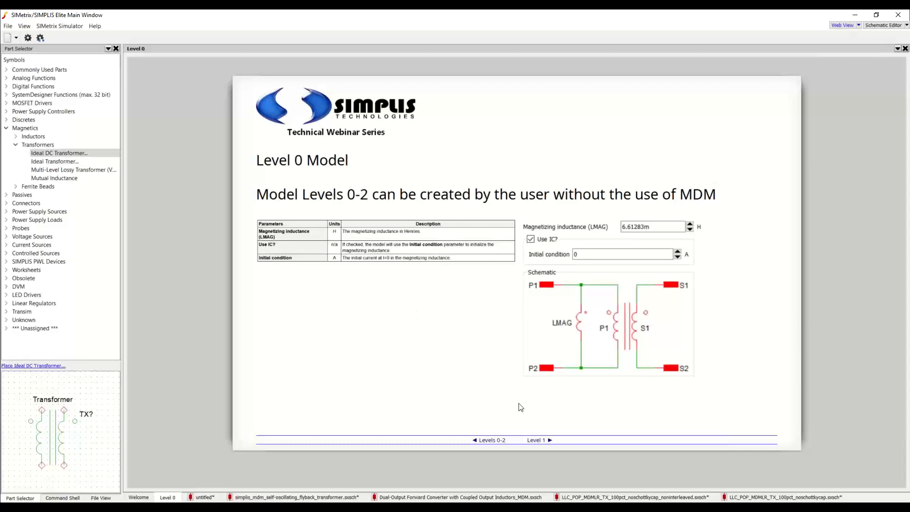
left_click(541, 442)
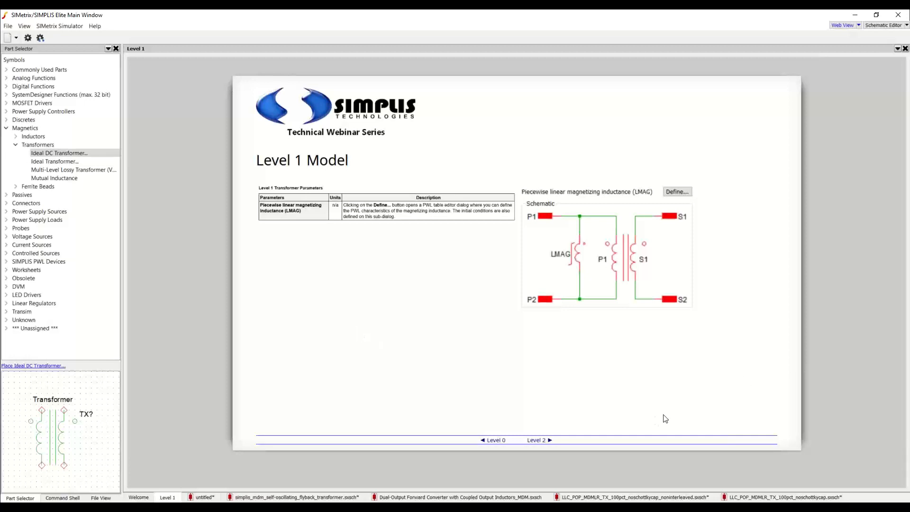
Step: Examine the piecewise linear magnetizing inductance definition in TX1's Level 1 model and close it without saving
left_click(205, 497)
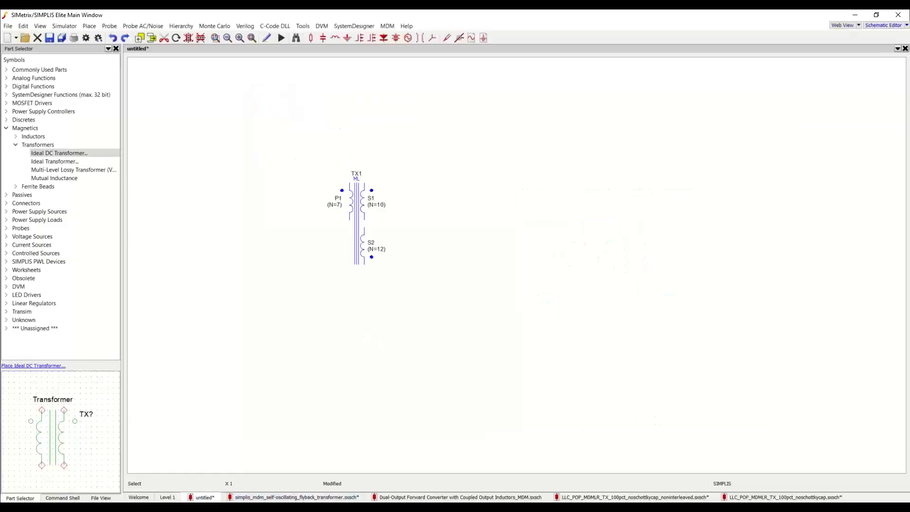
double_click(350, 209)
left_click_drag(513, 132, 468, 140)
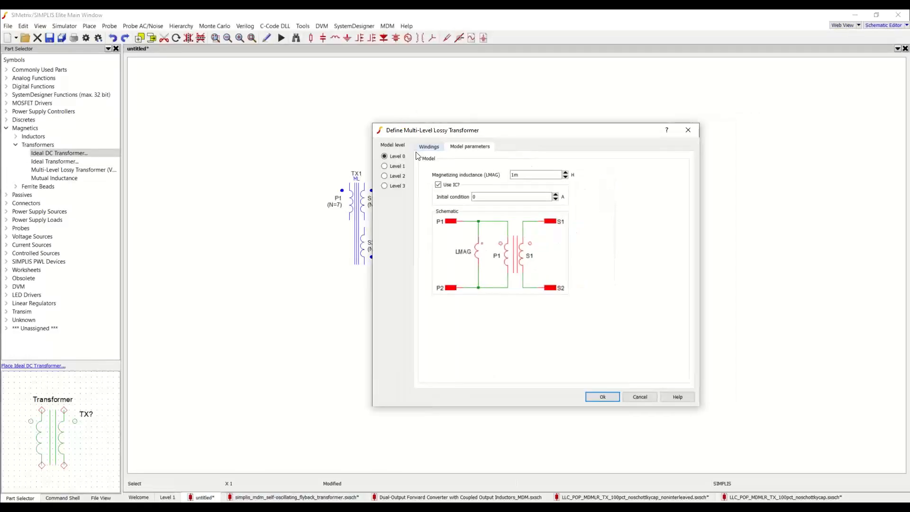
left_click(384, 166)
left_click(558, 175)
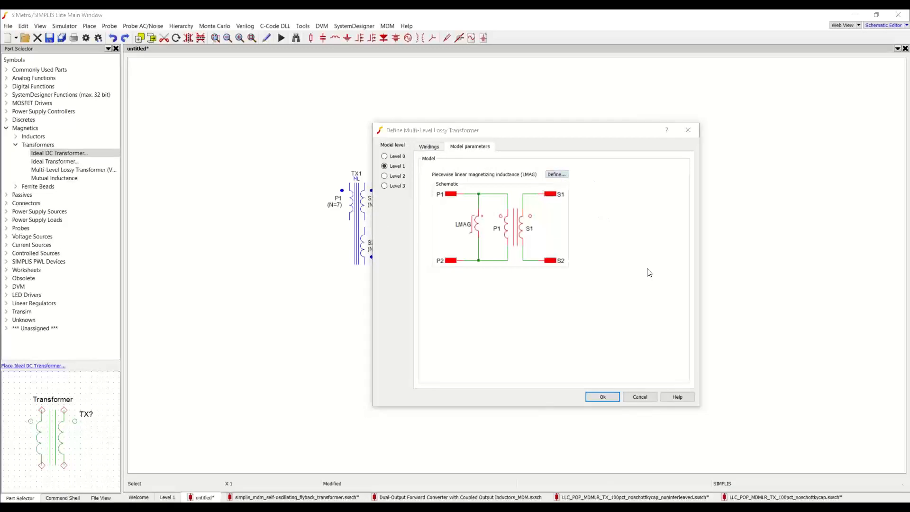
left_click_drag(858, 208, 171, 164)
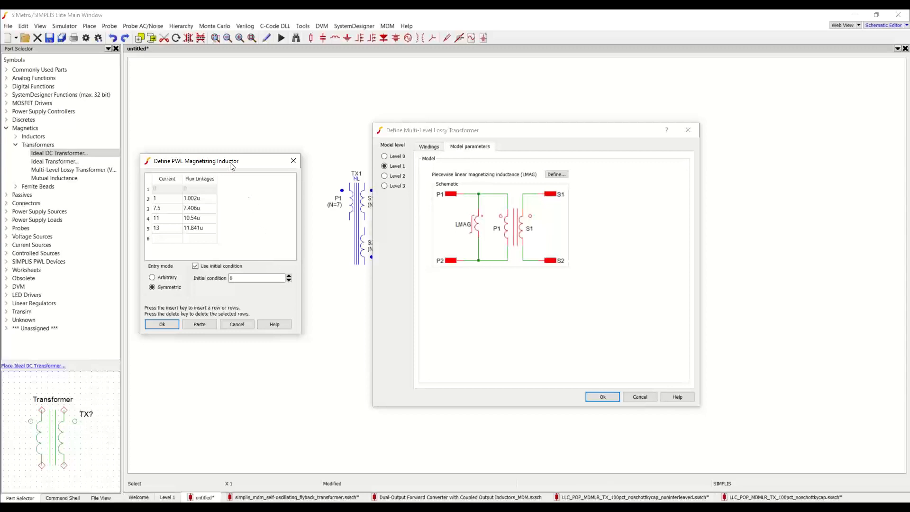
left_click(252, 326)
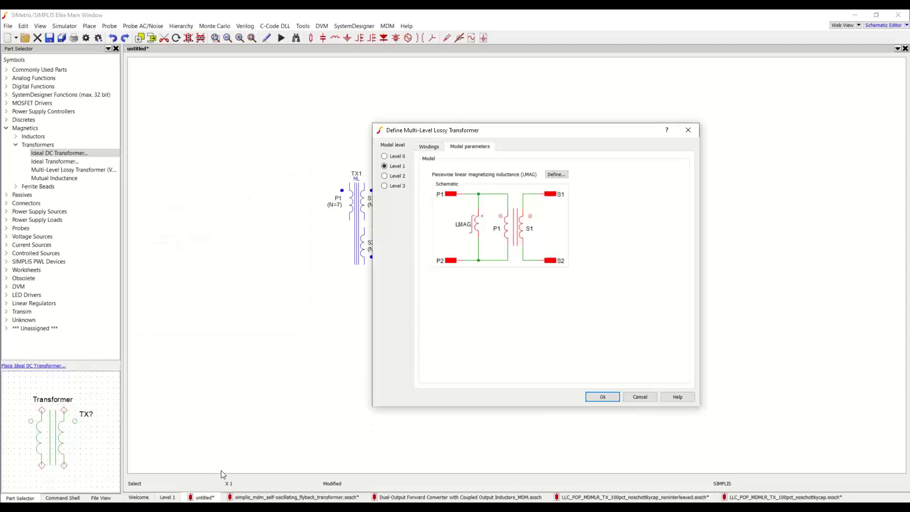
left_click(630, 400)
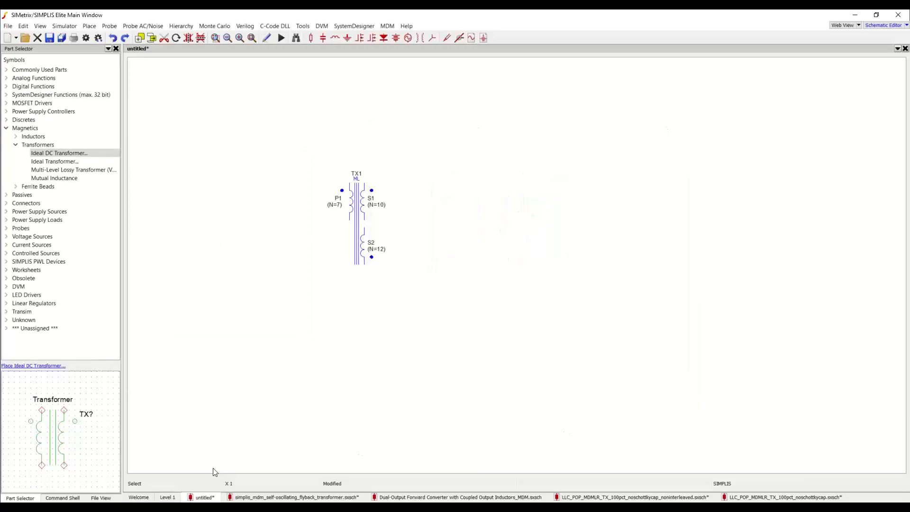
Step: View the webinar page on the Level 2 model and inspect TX1's Level 2 leakage, shunt and piecewise linear magnetizing parameters
left_click(165, 497)
left_click(541, 441)
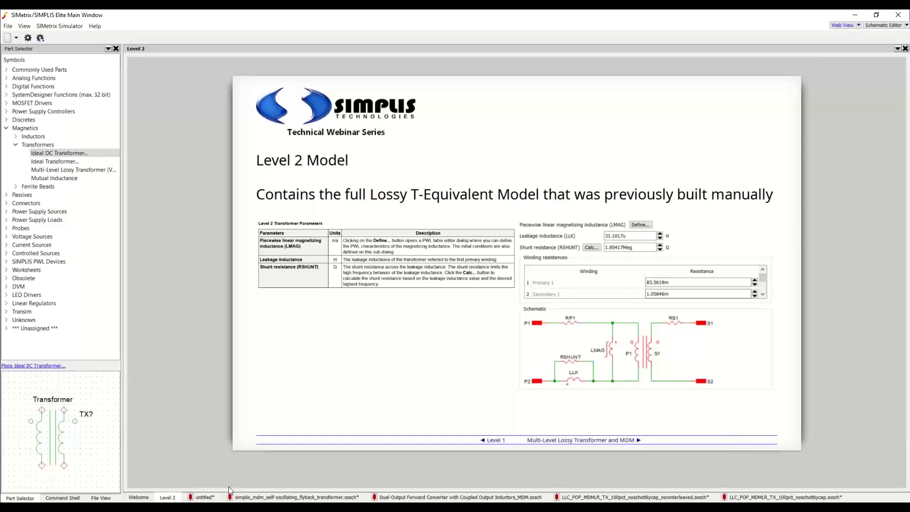
left_click(203, 497)
double_click(360, 228)
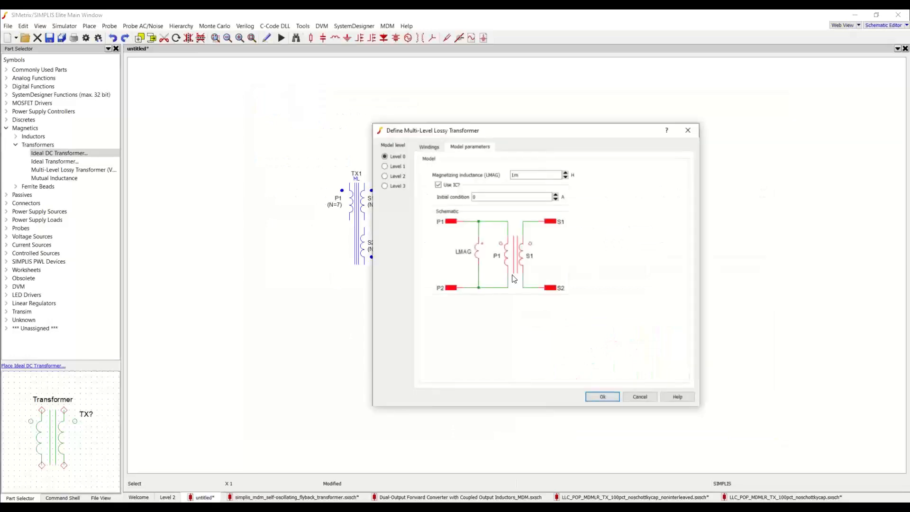
left_click(398, 177)
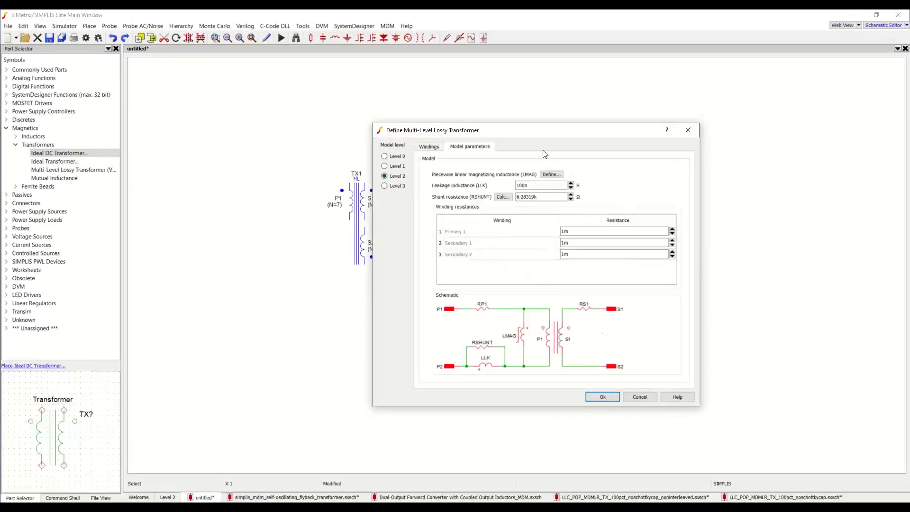
left_click_drag(531, 133, 486, 132)
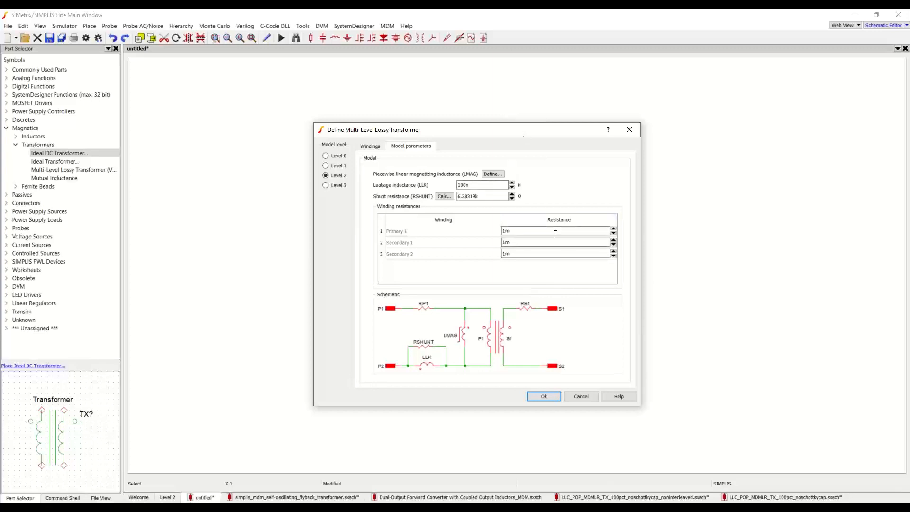
left_click(479, 184)
left_click(490, 196)
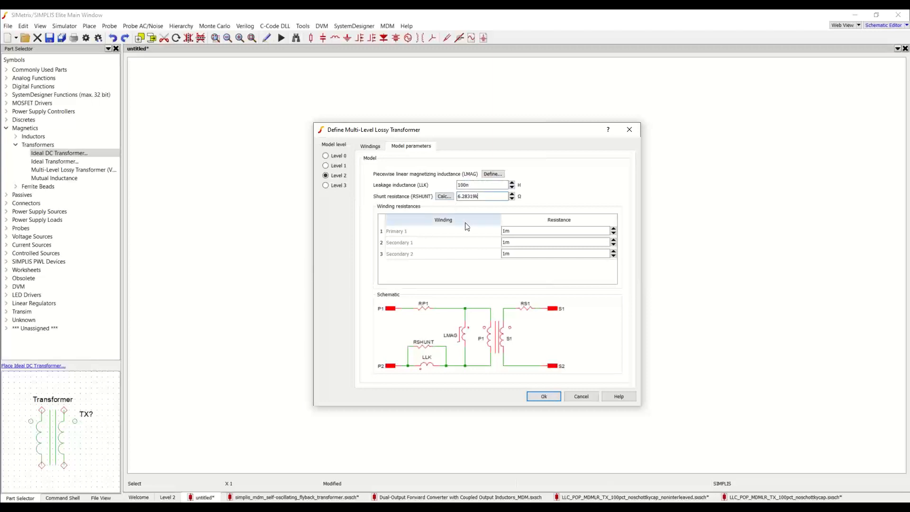
left_click(492, 174)
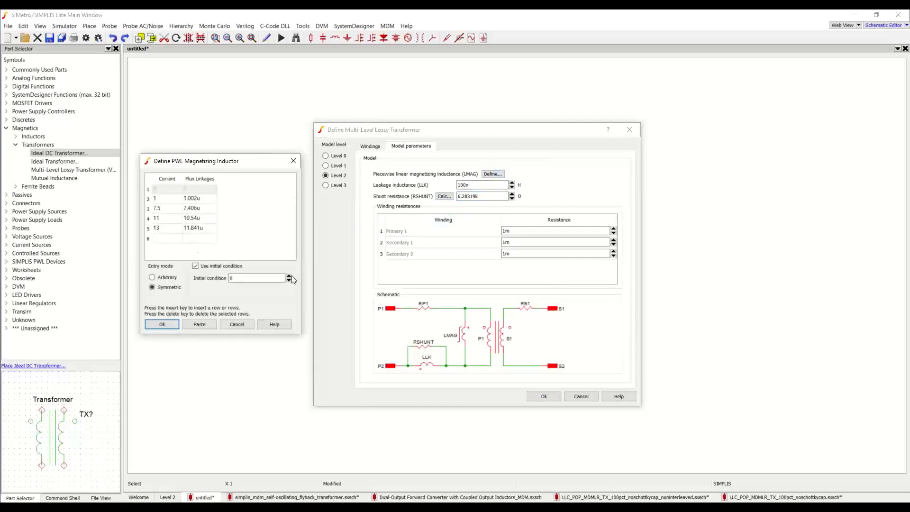
left_click(293, 161)
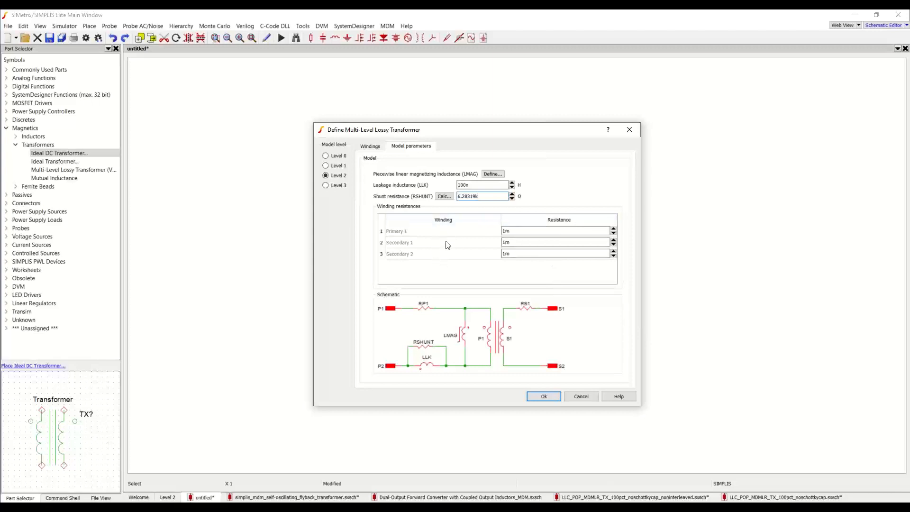
Step: Try adjusting the winding resistances of the primary and both secondaries in TX1's Level 2 model
left_click(614, 229)
left_click(613, 240)
left_click(613, 240)
left_click(613, 241)
left_click(613, 240)
left_click(613, 241)
left_click(613, 240)
left_click(613, 240)
left_click(614, 252)
left_click(614, 252)
left_click(613, 252)
left_click(614, 255)
left_click(591, 399)
Step: Read the webinar pages on the Multi-Level Lossy Transformer with MDM and the Level 3 model
left_click(169, 497)
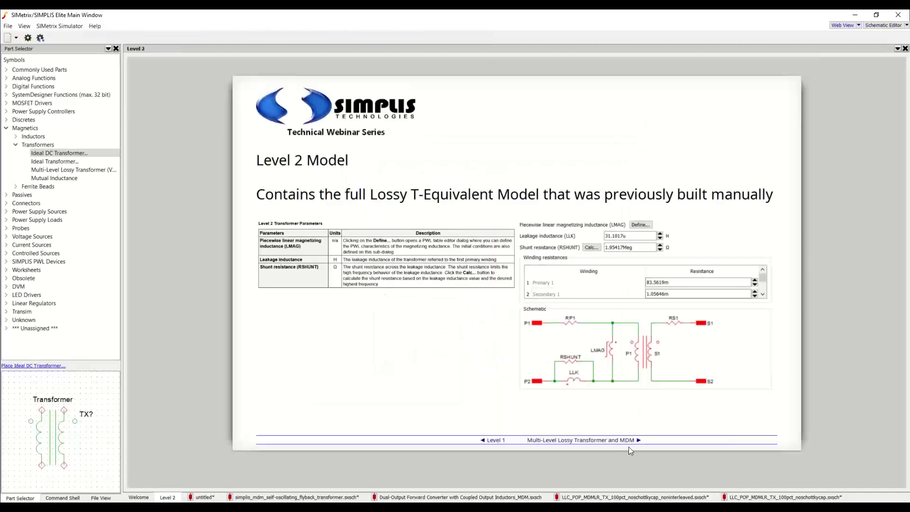
left_click(628, 442)
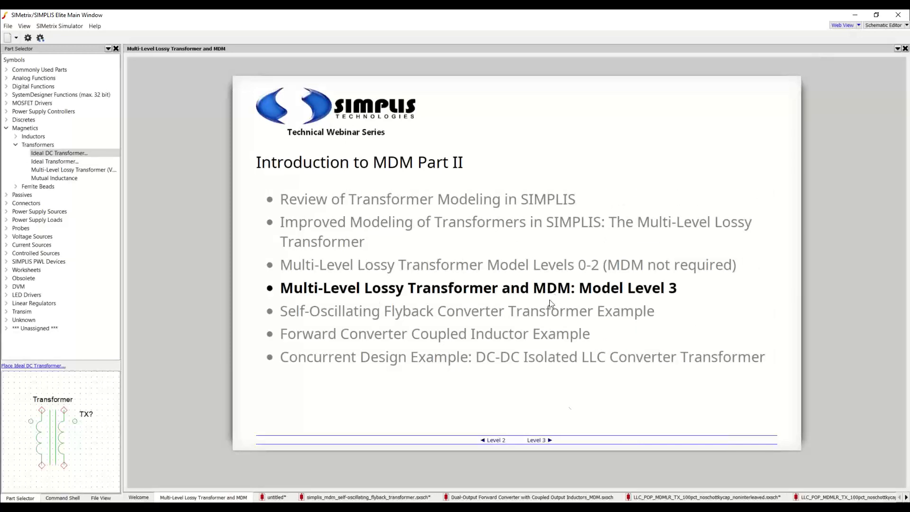
left_click(547, 441)
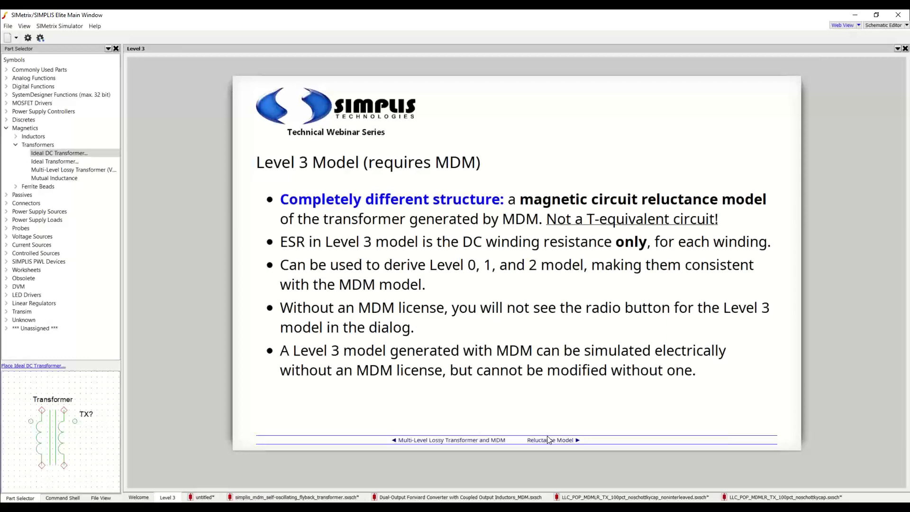
Step: Compare TX1's Level 3 MDM model options with its Level 0 and Level 2 parameters in the untitled schematic, and close without saving
left_click(203, 498)
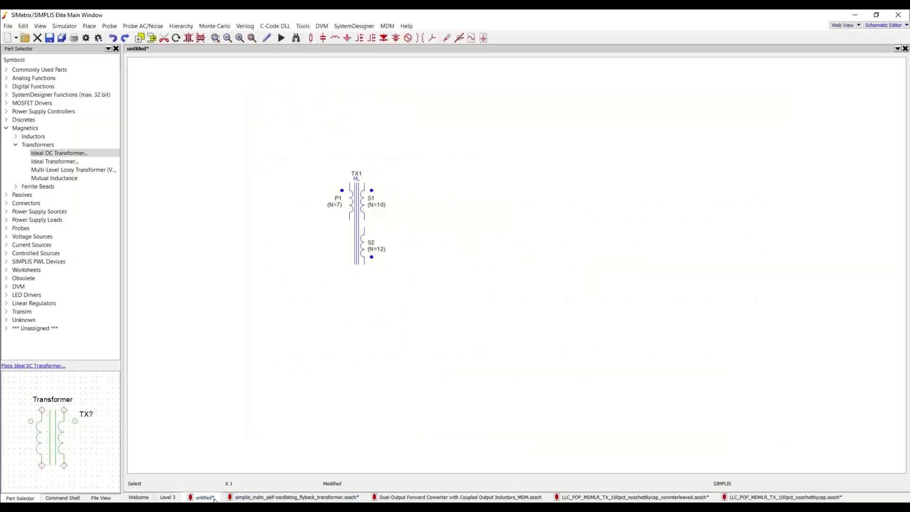
double_click(363, 225)
left_click(325, 185)
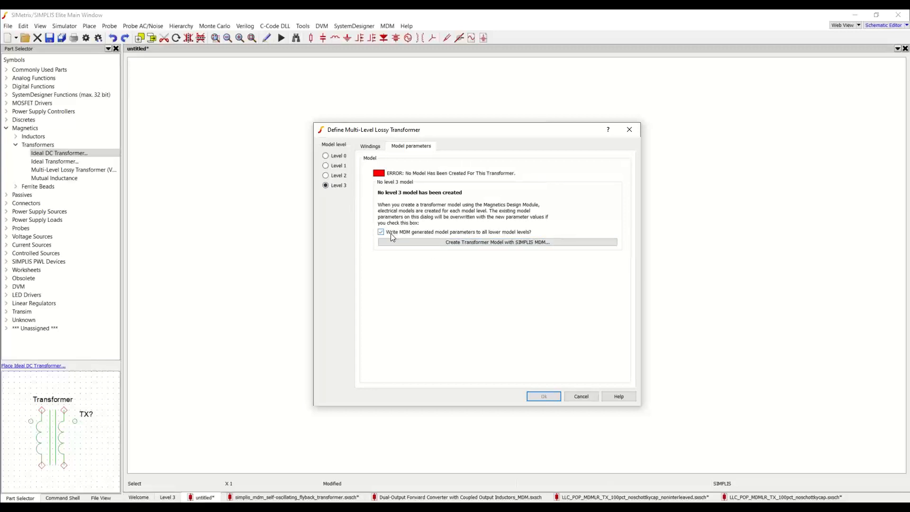
left_click(451, 244)
left_click(346, 176)
left_click(340, 156)
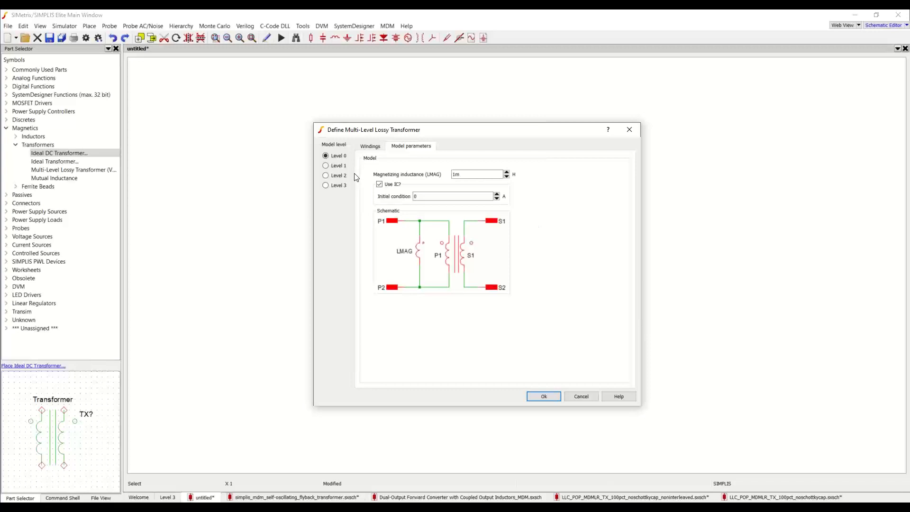
left_click(345, 187)
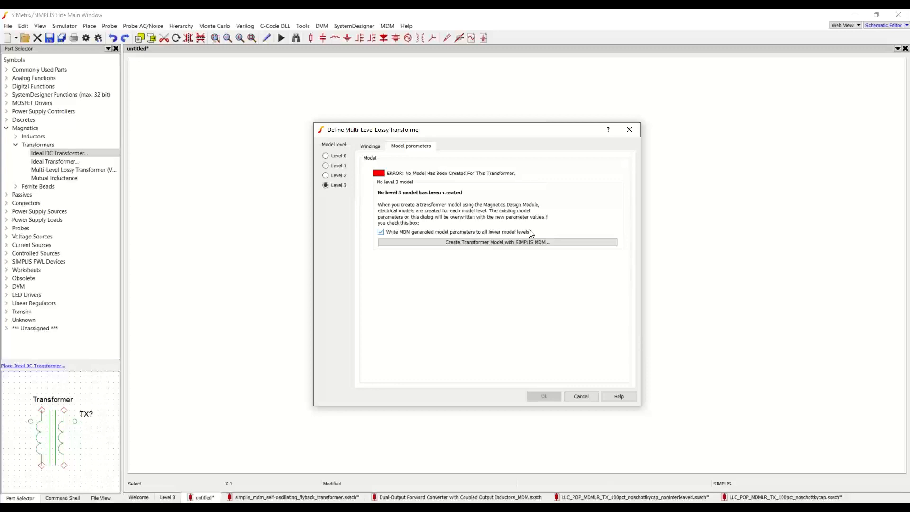
left_click(345, 177)
left_click(343, 183)
left_click(345, 177)
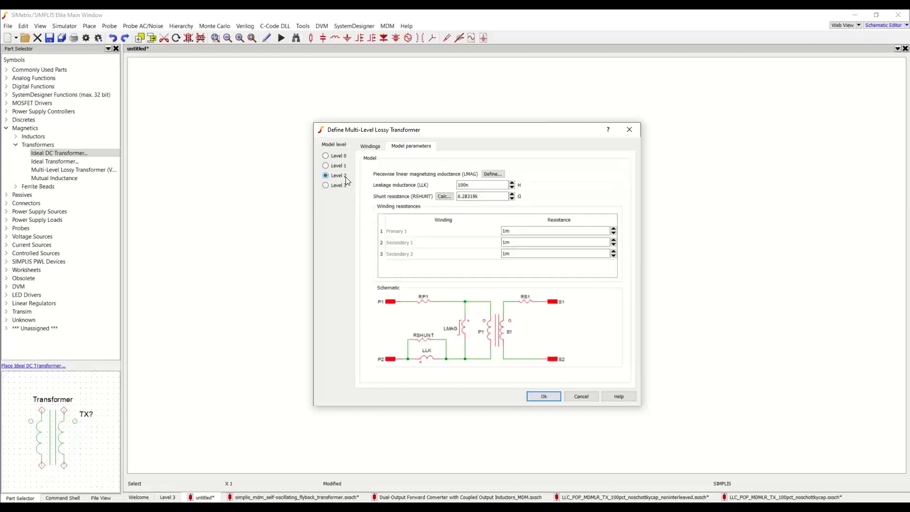
left_click(340, 184)
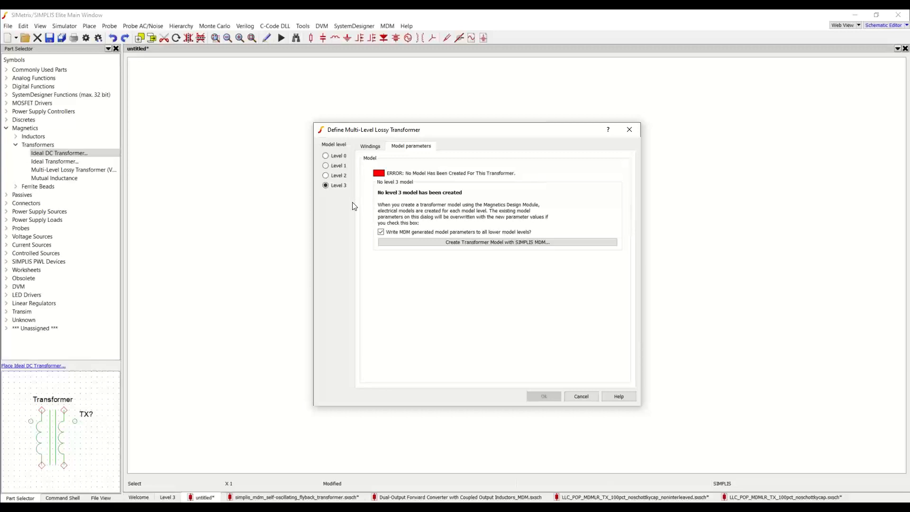
left_click(581, 396)
Step: Read the webinar pages on the reluctance model, magnetic circuit, MDM principle of operation and flyback converter specifications
left_click(167, 497)
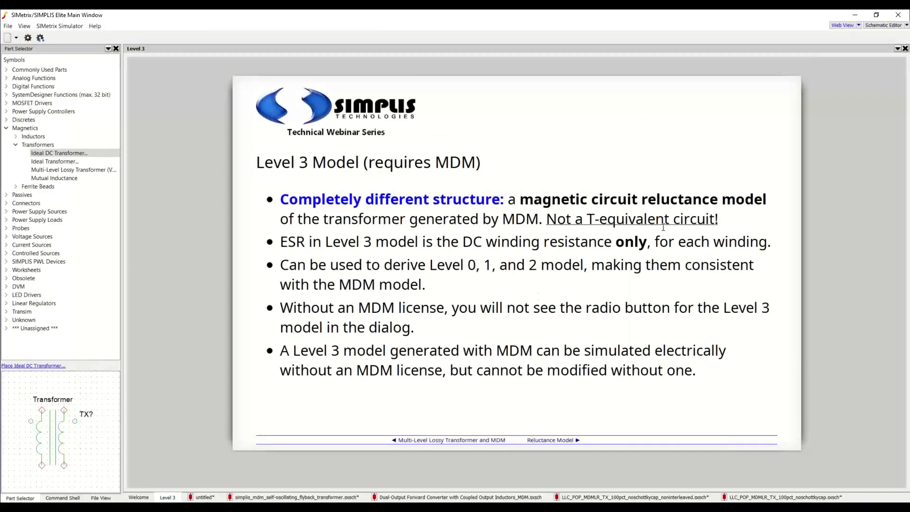
left_click(574, 439)
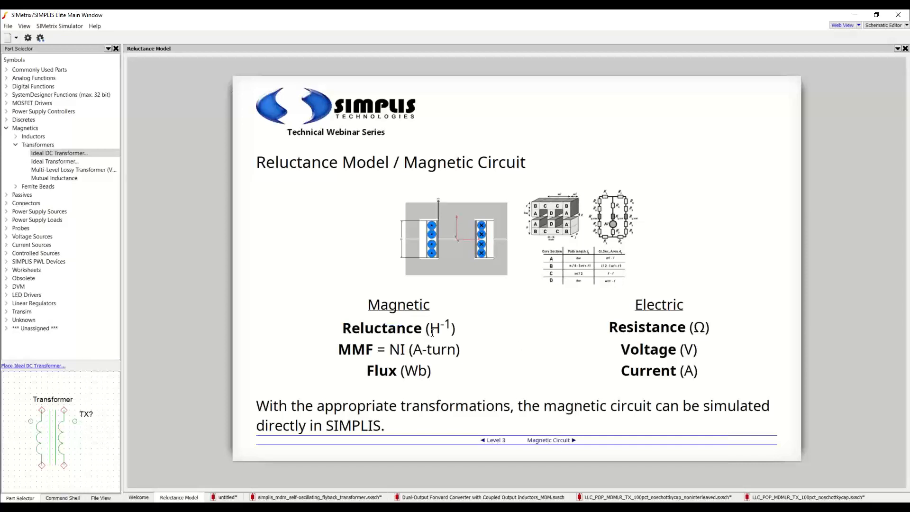
double_click(648, 330)
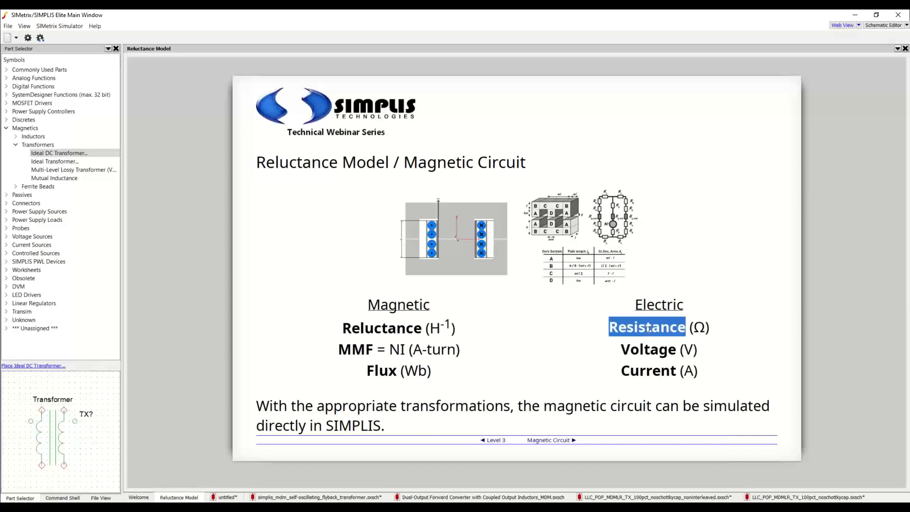
left_click(610, 344)
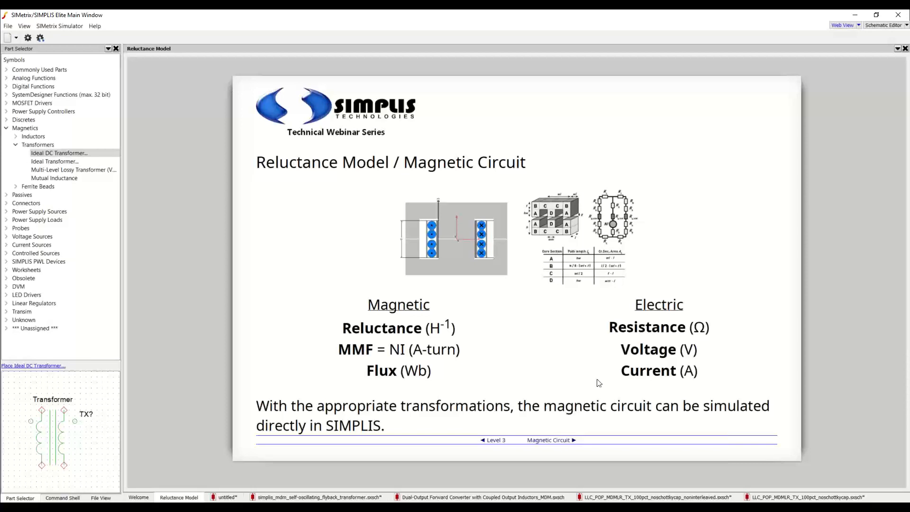
left_click(568, 444)
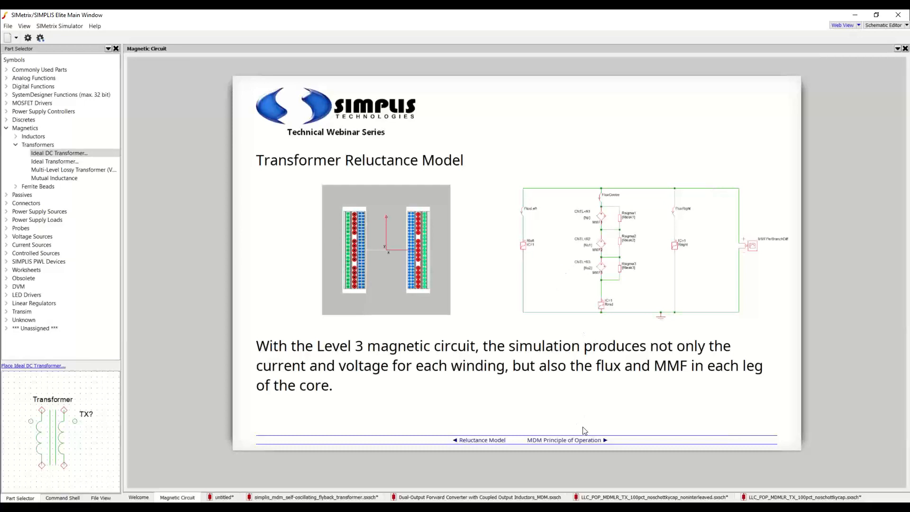
left_click(585, 440)
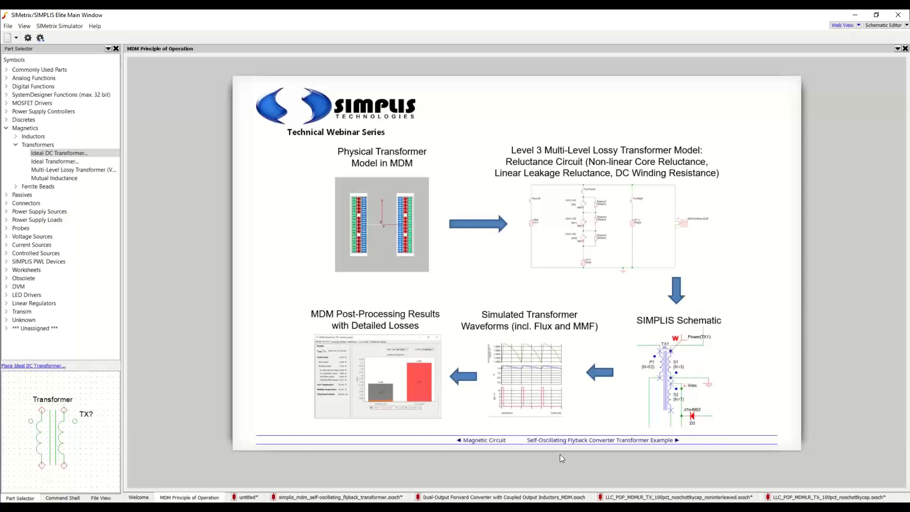
left_click(569, 441)
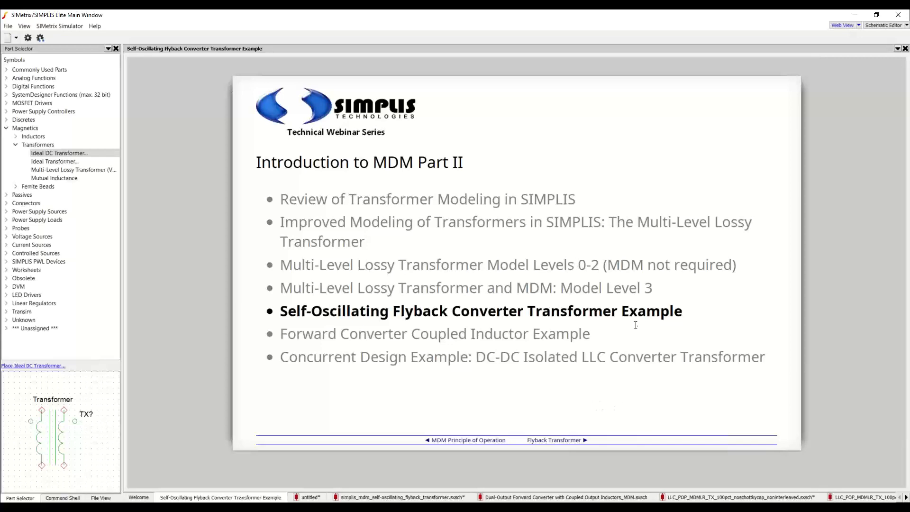
left_click(585, 441)
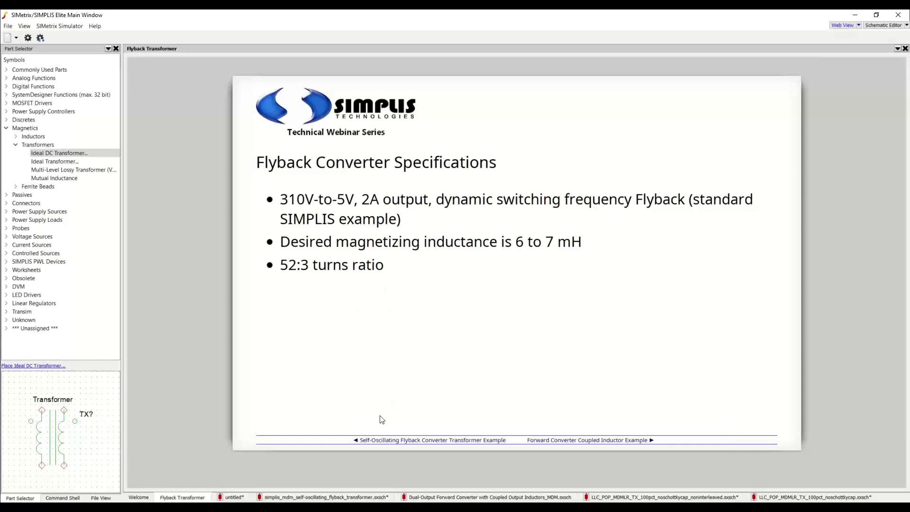
Step: Set transformer TX1 in the self-oscillating flyback schematic to the Level 0 model and run the simulation
left_click(358, 497)
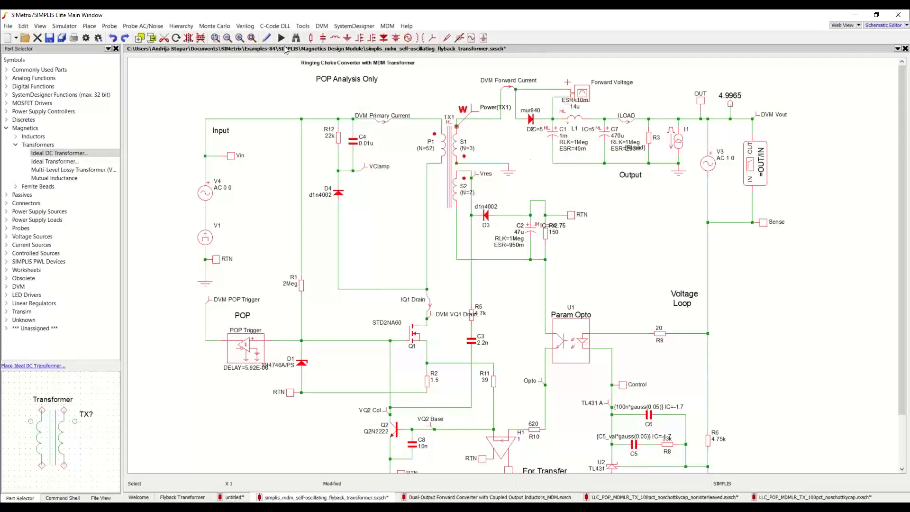
left_click(40, 26)
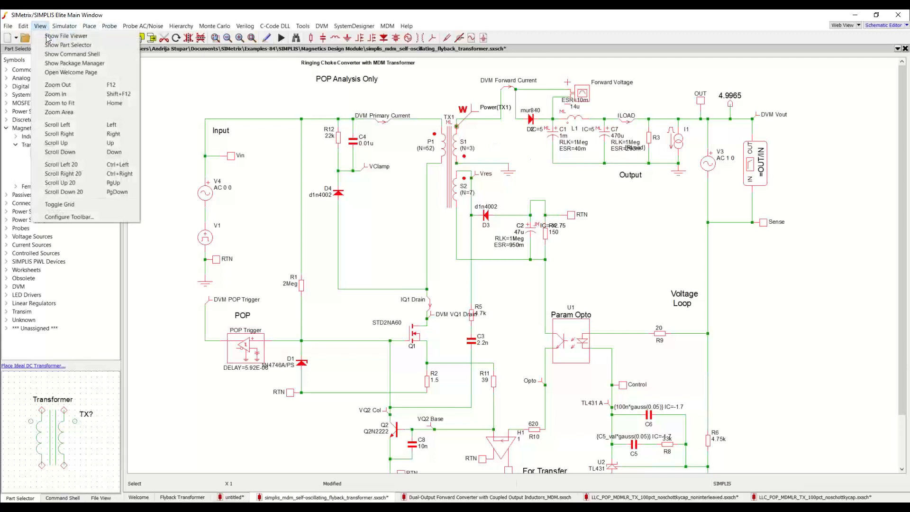
scroll(579, 192, "down", 1)
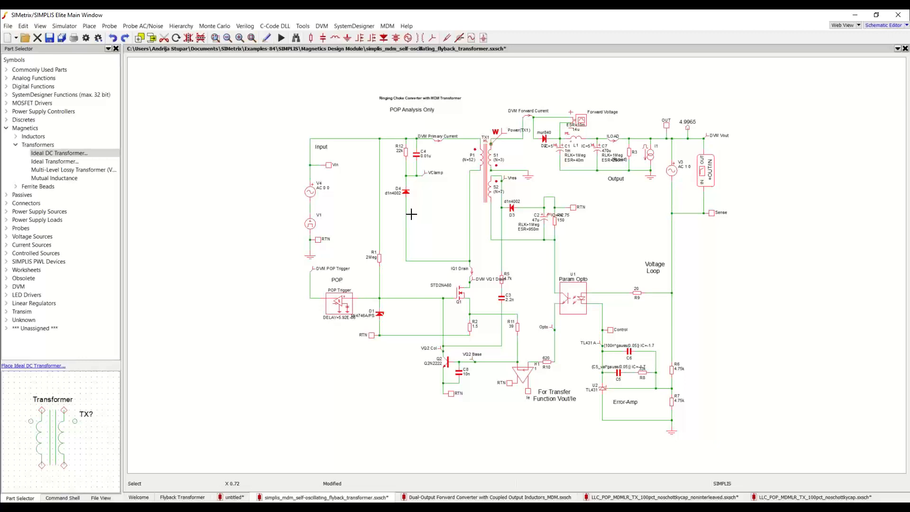
double_click(487, 161)
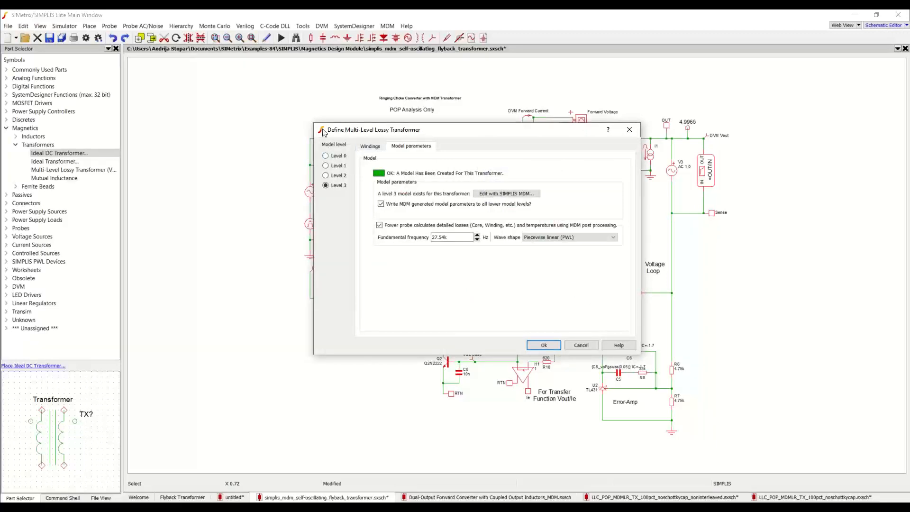
left_click(332, 158)
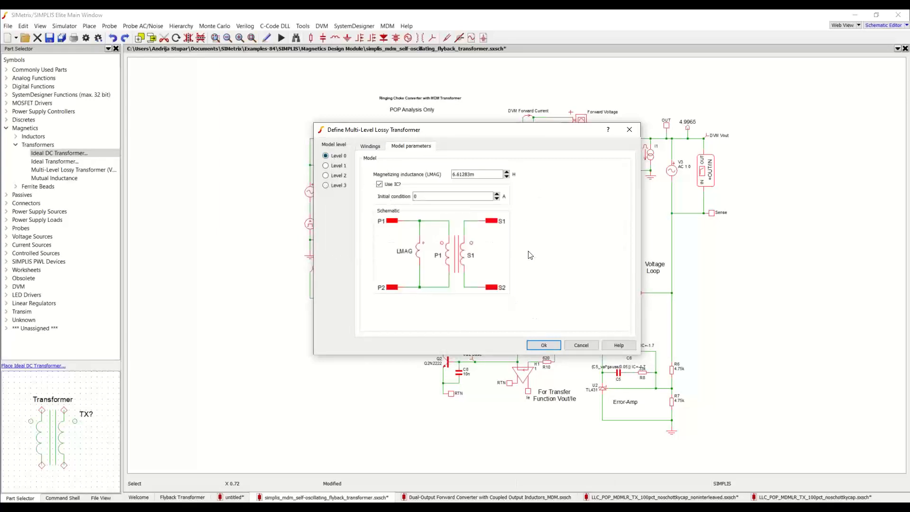
left_click(345, 184)
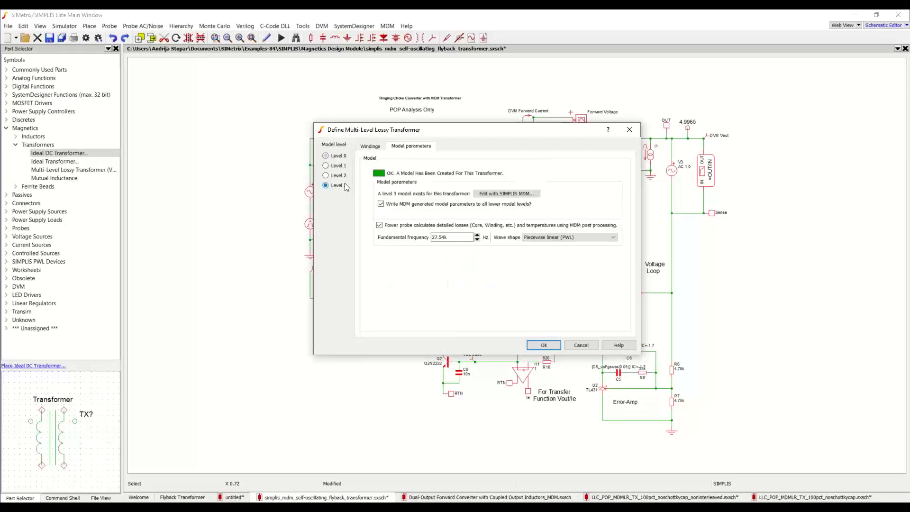
left_click(344, 157)
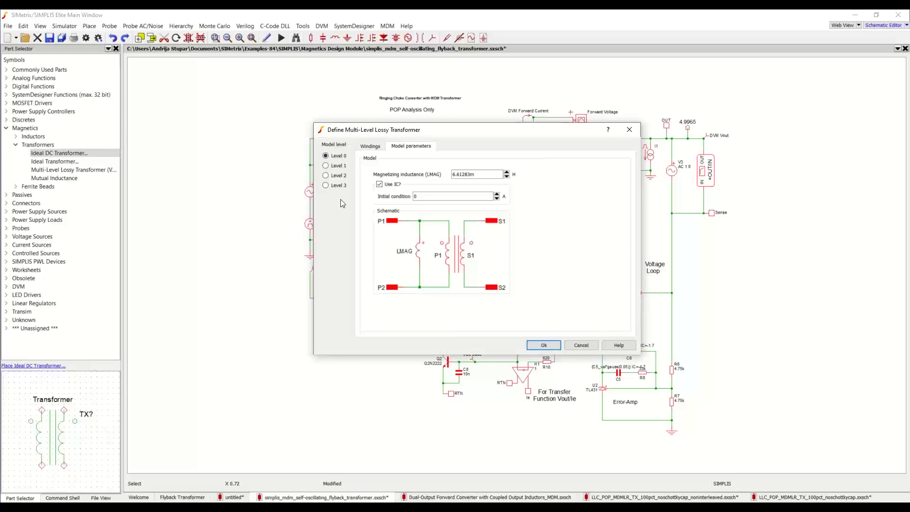
mouse_move(346, 194)
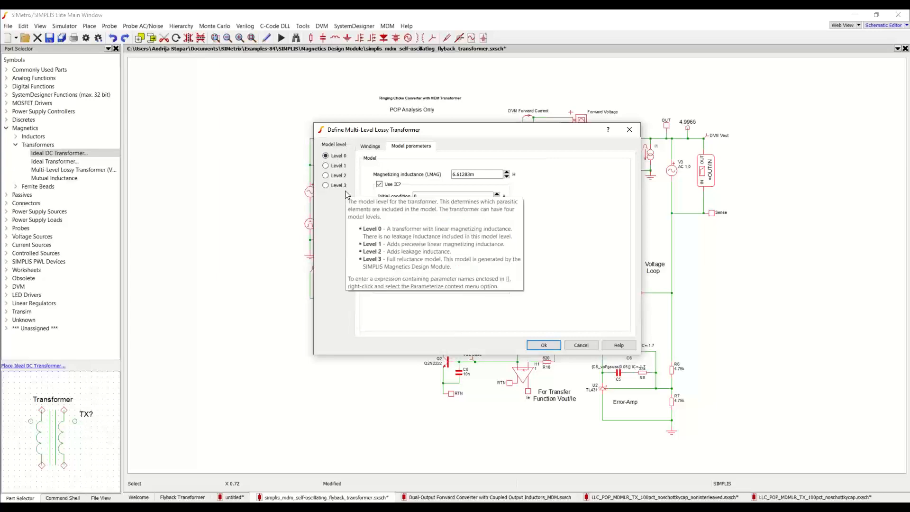
left_click(543, 345)
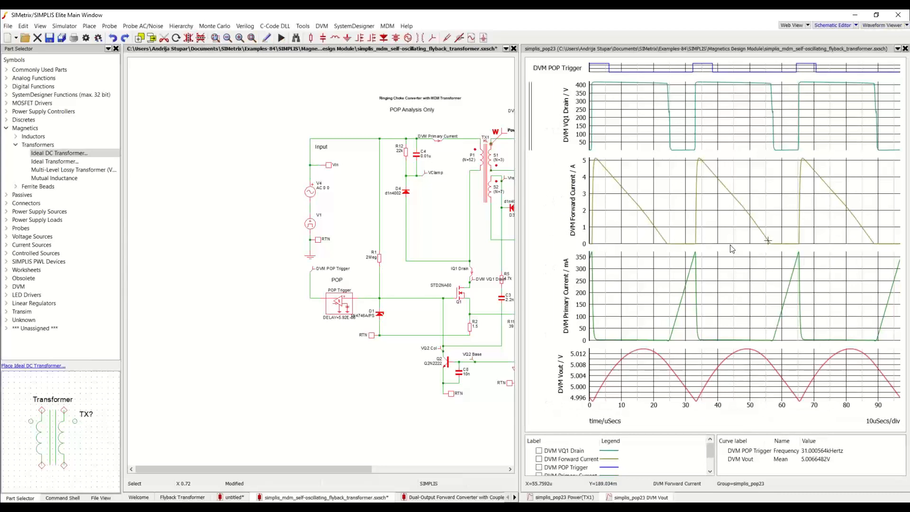
Step: Switch the flyback transformer TX1 to the Level 1 model and rerun the simulation
left_click_drag(352, 468, 426, 470)
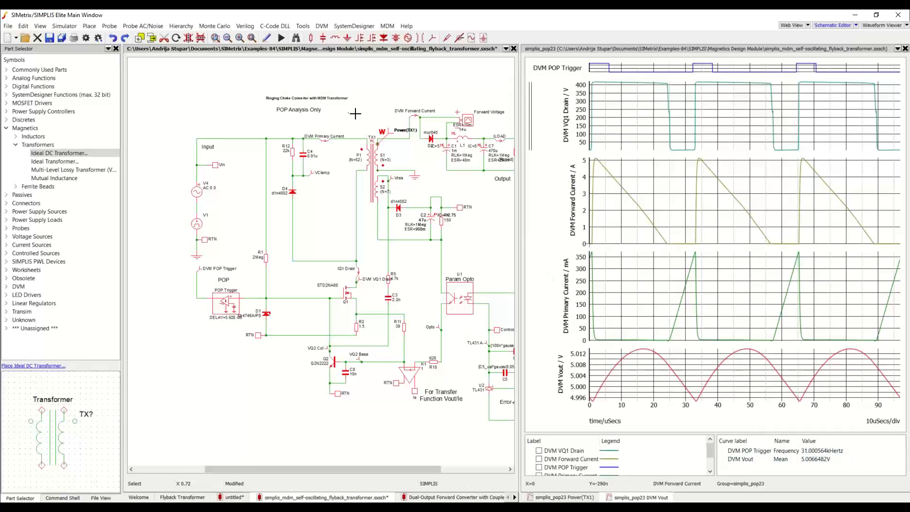
double_click(373, 165)
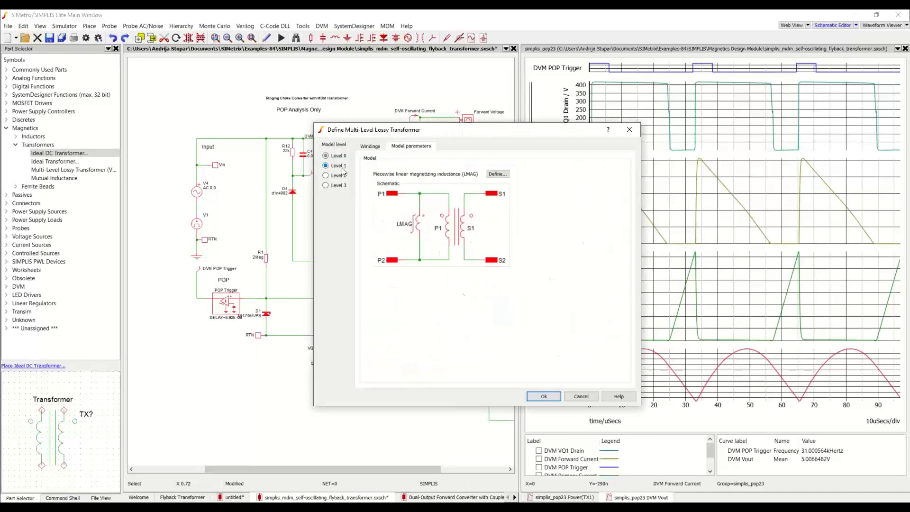
left_click(545, 396)
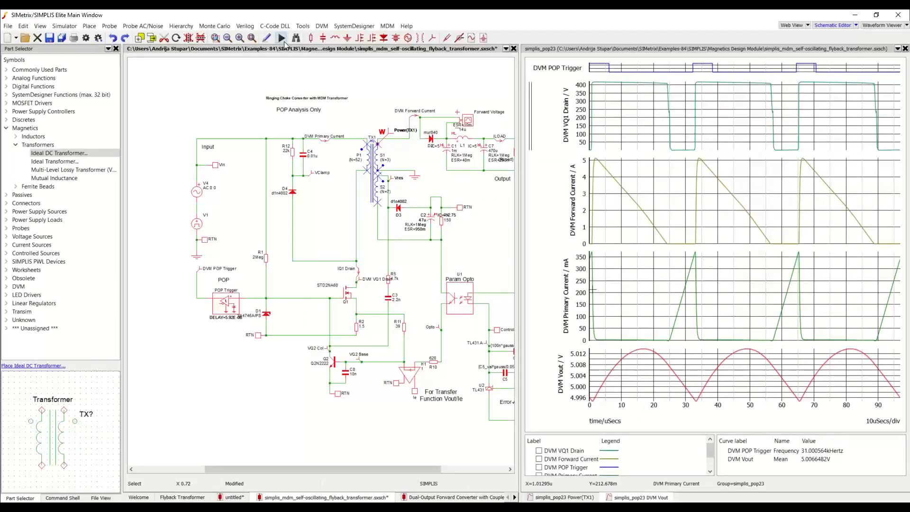
left_click(494, 298)
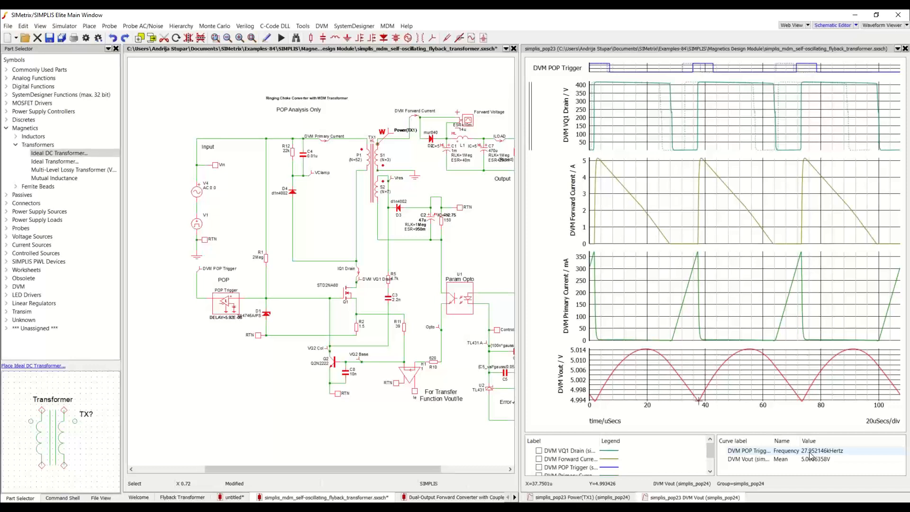
Step: Switch the flyback transformer TX1 to the Level 2 model and rerun the simulation
double_click(368, 159)
left_click(347, 177)
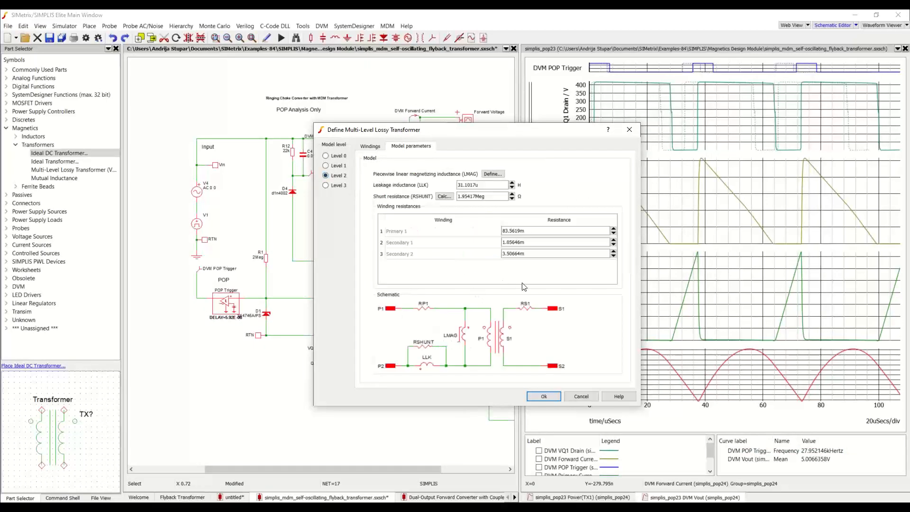
left_click(543, 396)
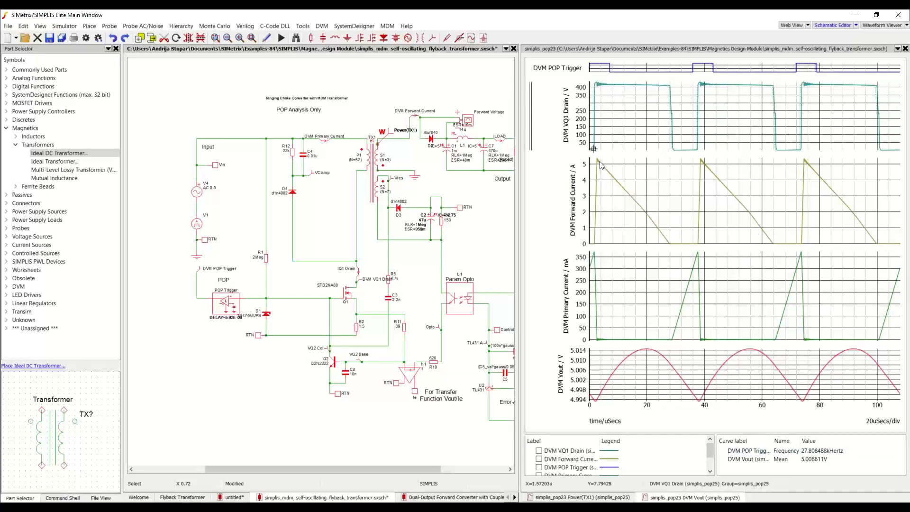
Step: Switch TX1 to the Level 3 model, turn off the power probe's detailed loss and temperature calculation, and rerun the simulation
double_click(374, 162)
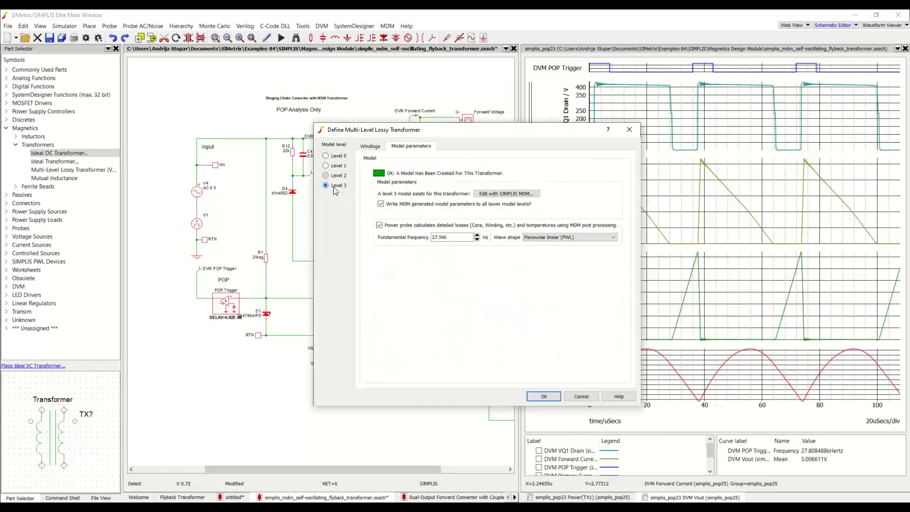
left_click(402, 225)
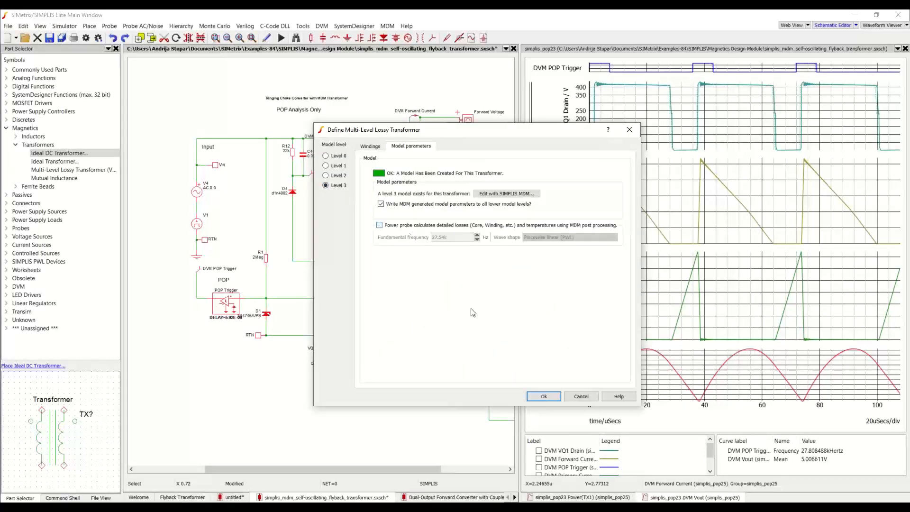
left_click(544, 397)
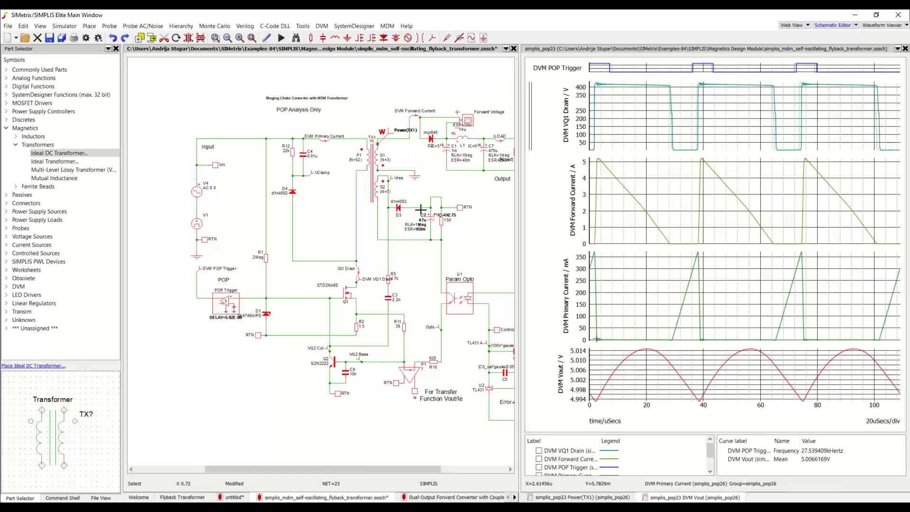
Step: Open TX1's Level 3 model in the SIMPLIS Magnetics Design Module and view its core specifications
double_click(373, 161)
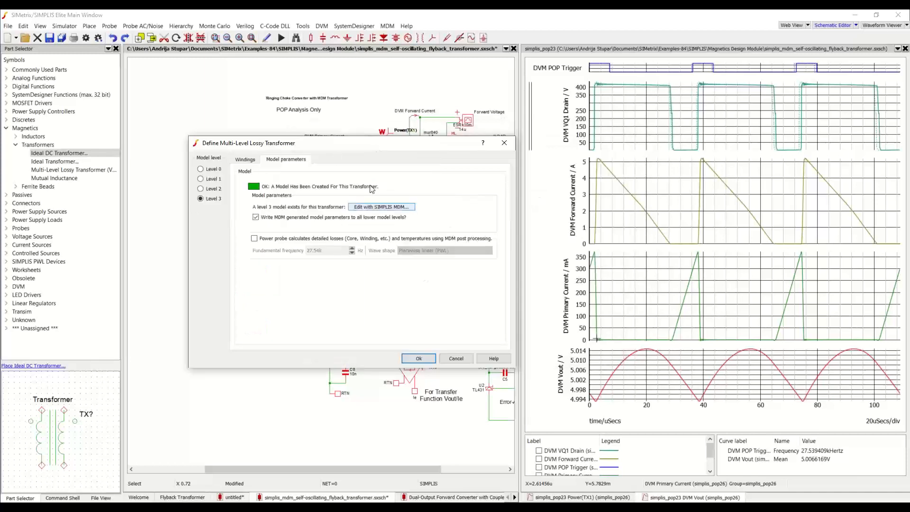
left_click(397, 209)
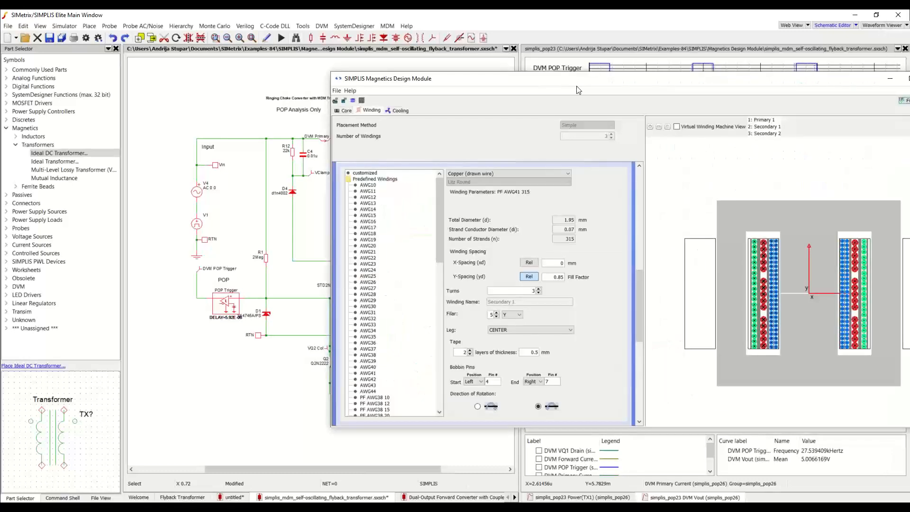
left_click_drag(631, 78, 408, 74)
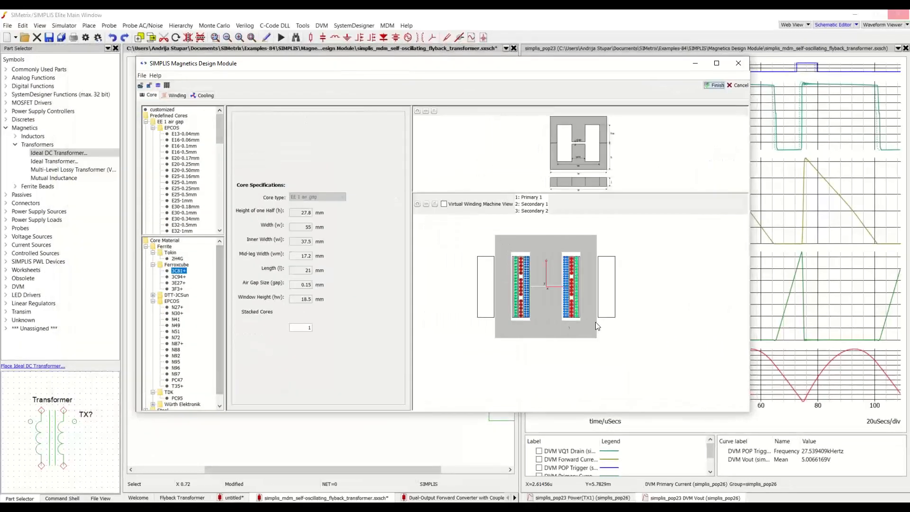
Step: Browse the predefined EE core sizes and the ferrite core materials available for the transformer design
scroll(520, 290, "up", 3)
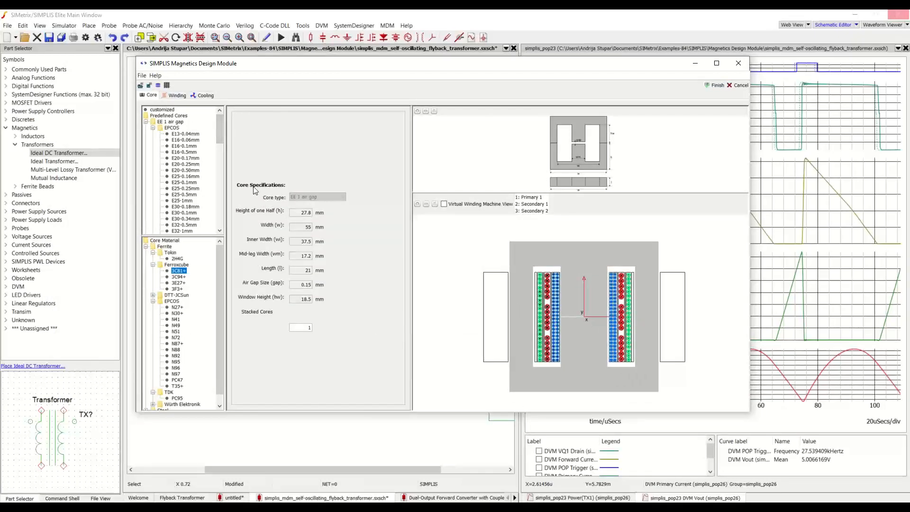
left_click_drag(221, 123, 225, 153)
left_click_drag(217, 134, 218, 140)
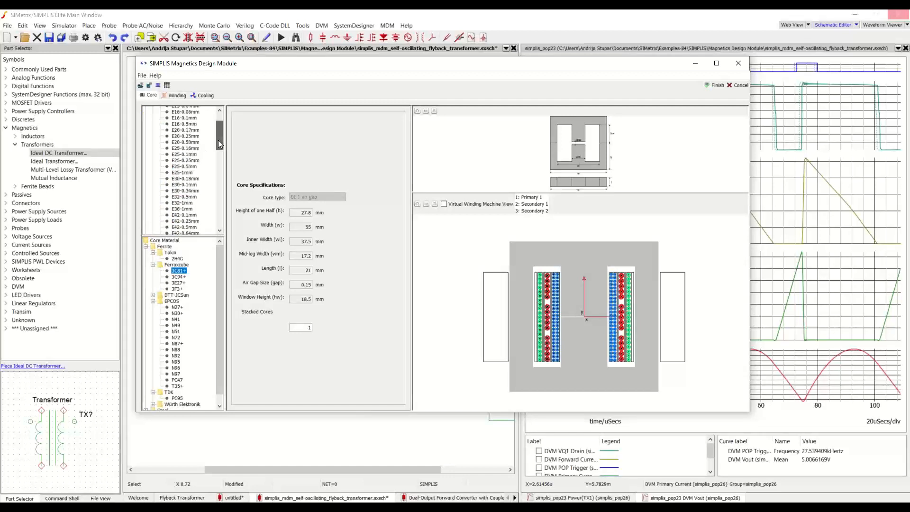
left_click_drag(220, 271, 220, 286)
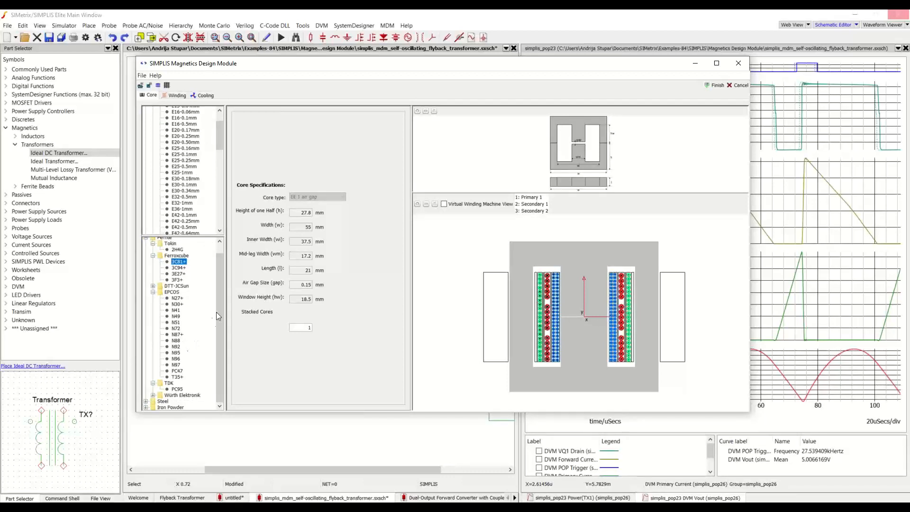
left_click_drag(221, 311, 218, 291)
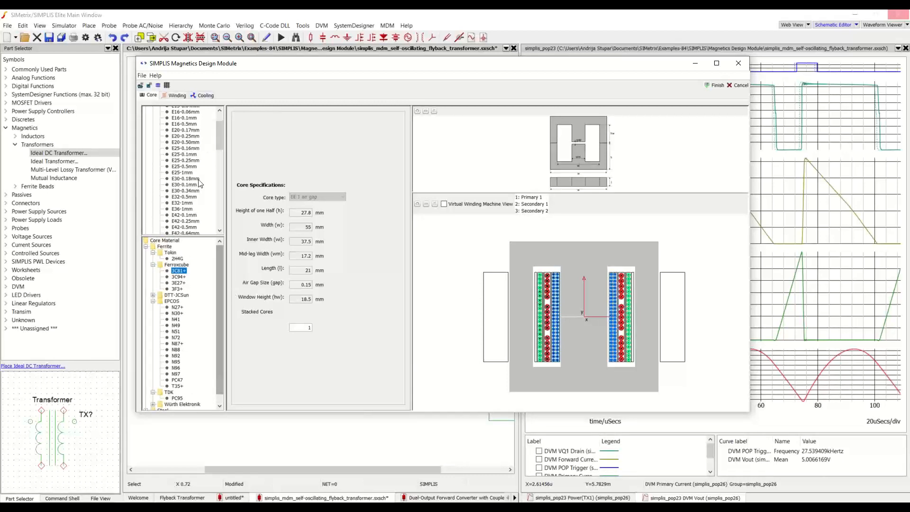
left_click_drag(222, 133, 221, 163)
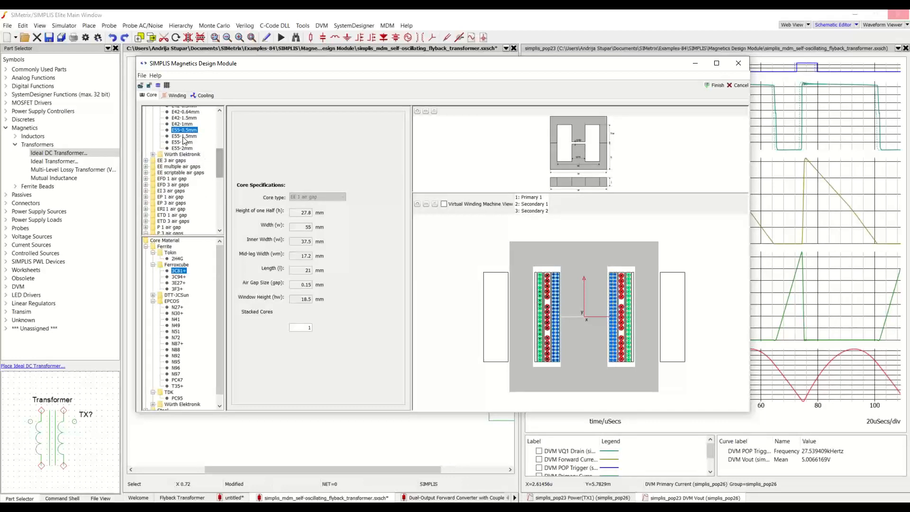
mouse_move(220, 162)
left_mouse_down()
mouse_move(222, 136)
mouse_move(221, 157)
left_mouse_up()
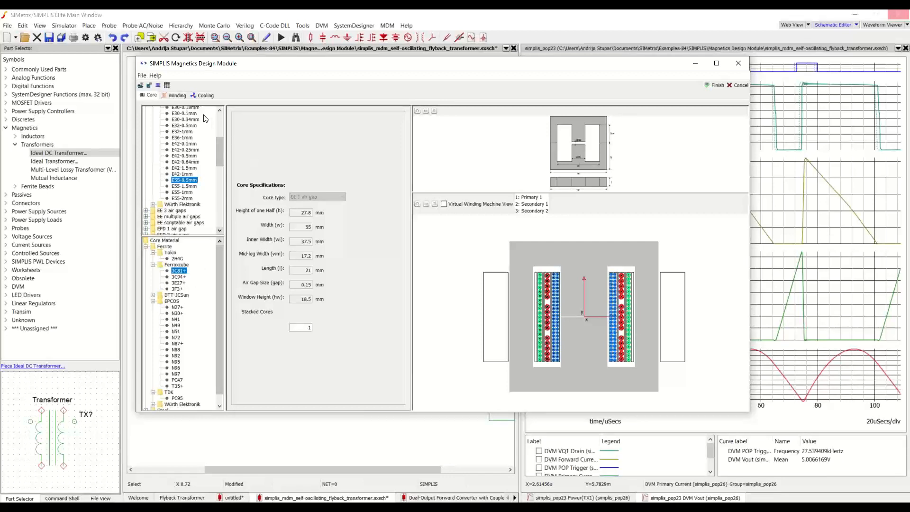
Step: Display the winding settings and review the bobbin dimensions and the Primary 1 wire, spacing, turns and tape parameters
left_click(175, 95)
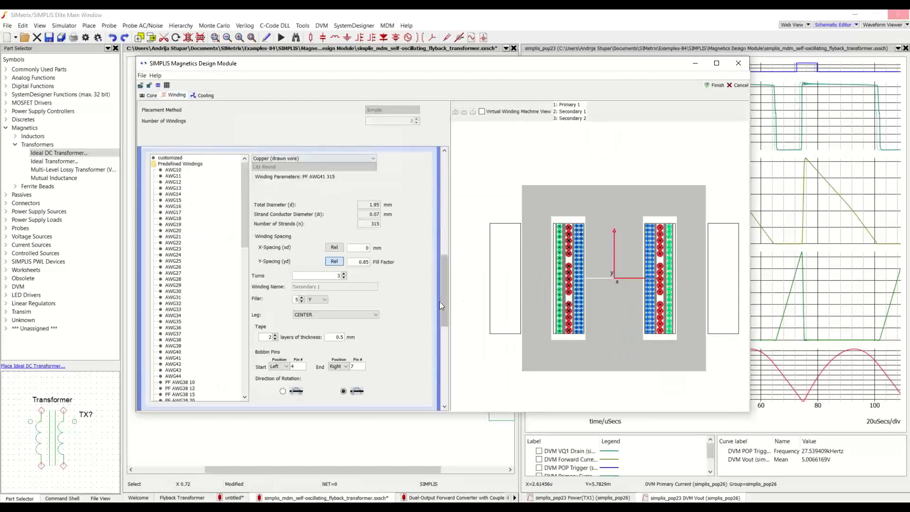
left_click_drag(441, 300, 442, 189)
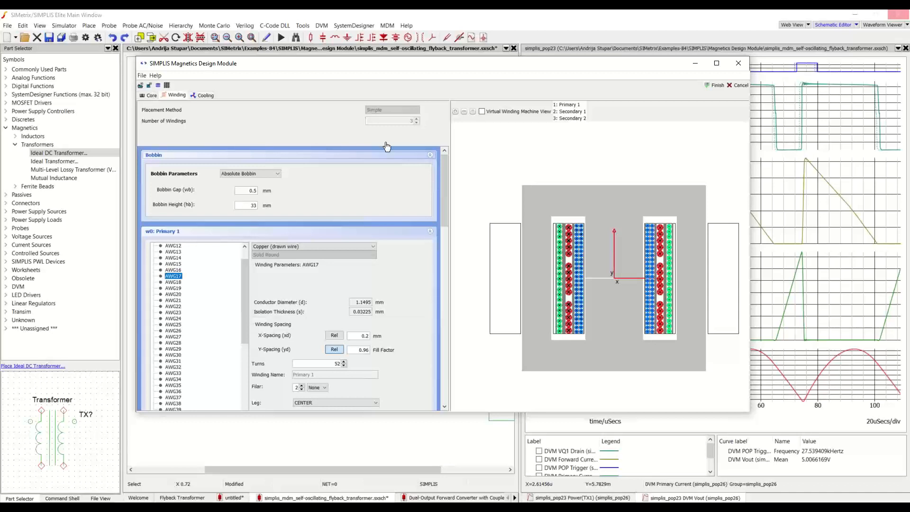
scroll(444, 214, "down", 2)
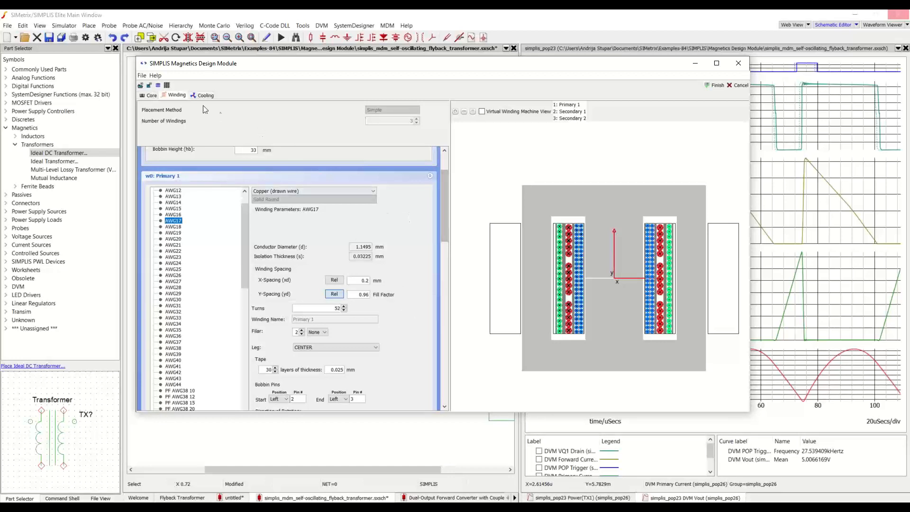
Step: Open the MDM status window, highlight the latest inductance entry, and move the window clear of the winding view
left_click(167, 85)
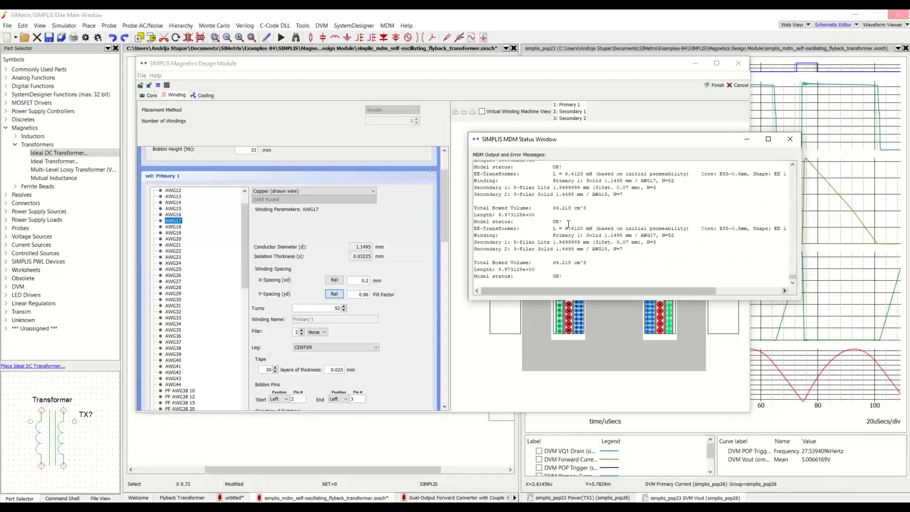
left_click_drag(553, 229, 590, 227)
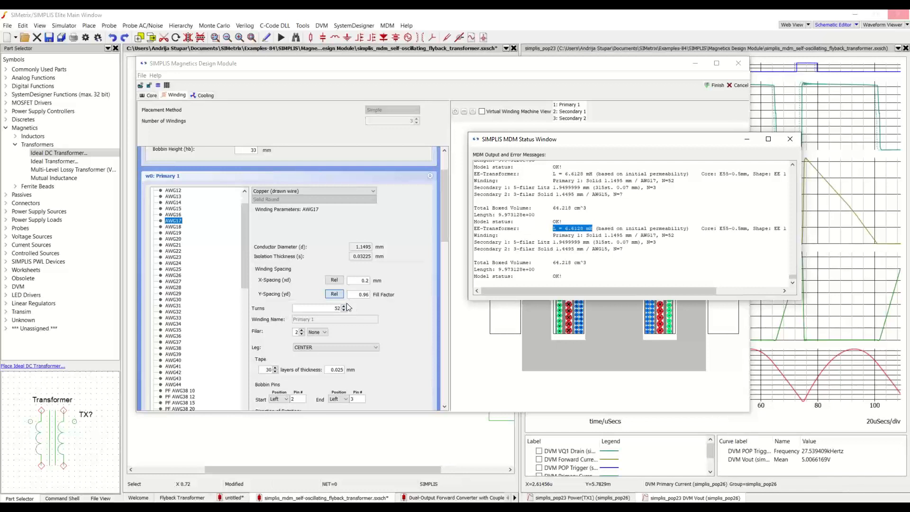
left_click_drag(587, 143, 718, 361)
Step: Try raising Primary 1's turns up to 55 while checking the inductance in the status log, and restore 52 turns
left_click(344, 306)
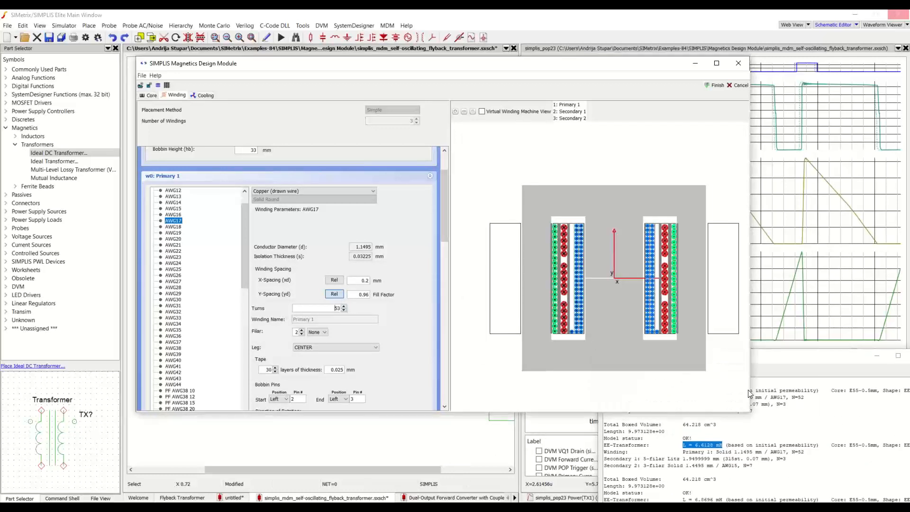
left_click(804, 444)
scroll(801, 442, "down", 3)
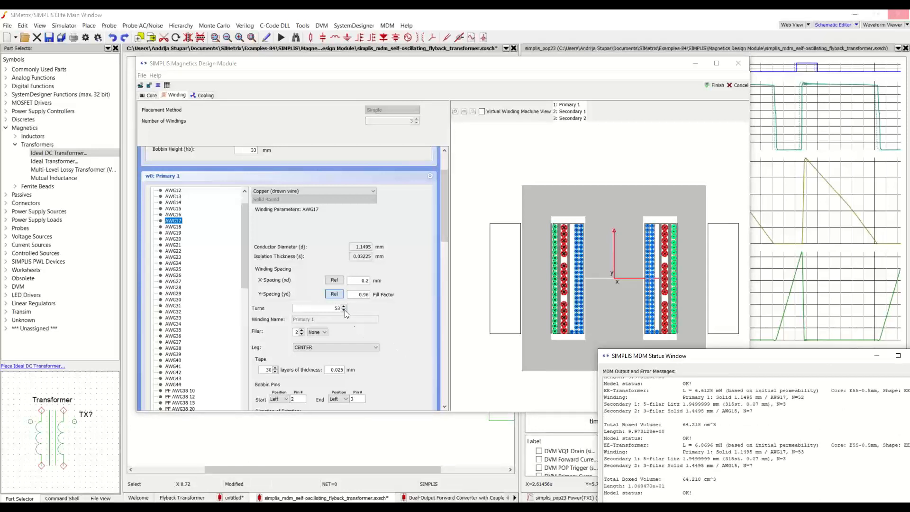
left_click(344, 306)
left_click(724, 489)
left_click(344, 311)
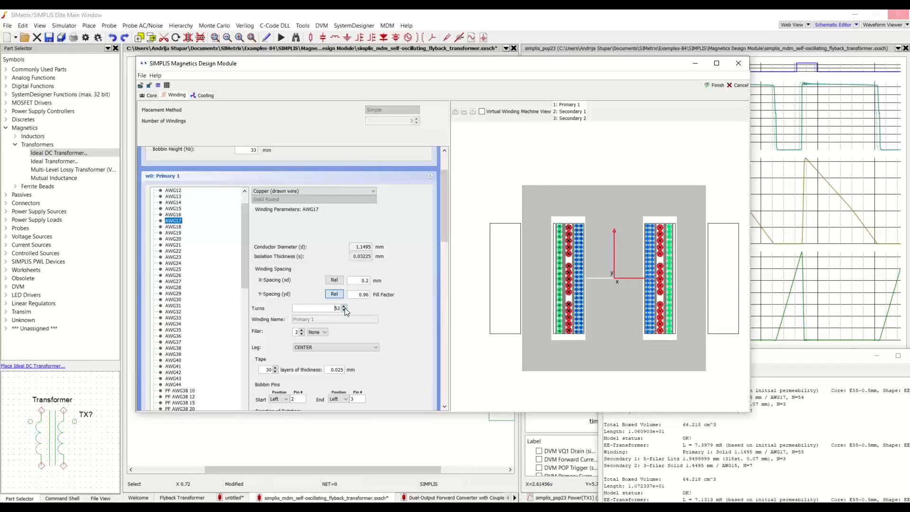
left_click_drag(796, 362, 724, 285)
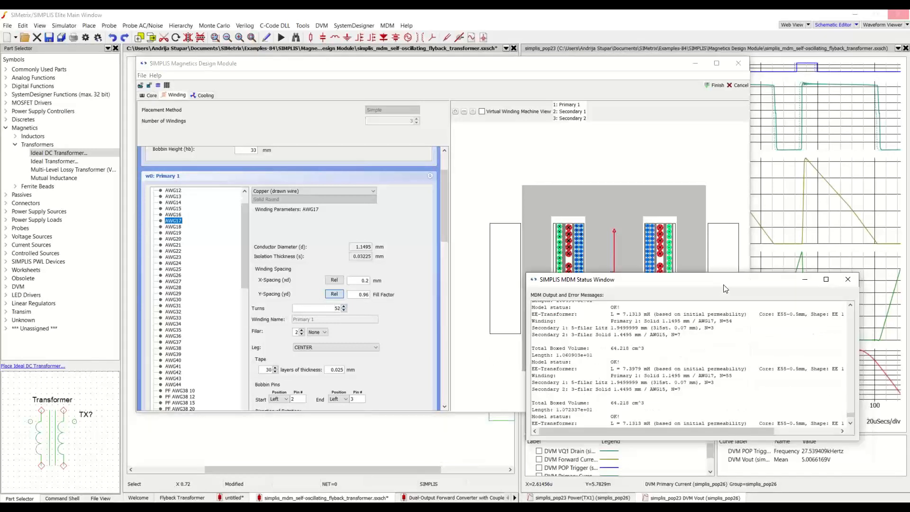
Step: Return to the winding settings and collapse the Primary 1, Secondary 1 and Secondary 2 sections
left_click(453, 183)
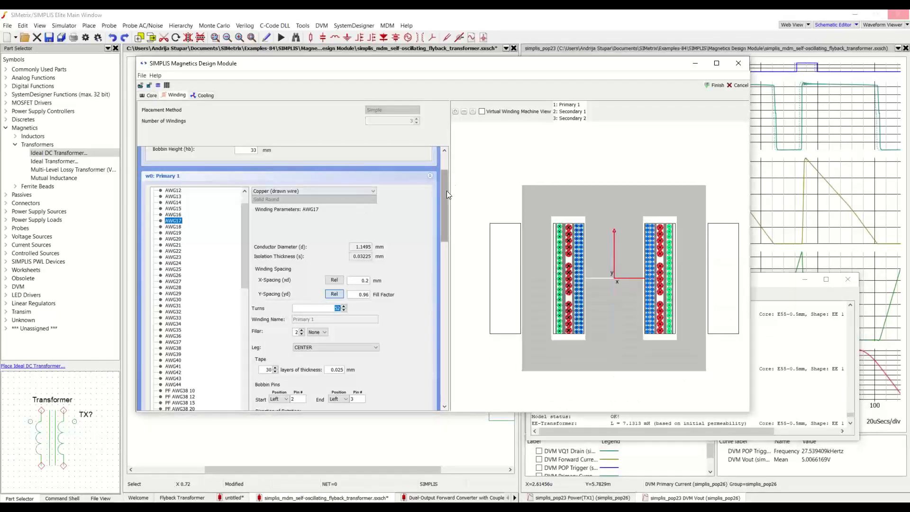
left_click(430, 175)
left_click(431, 191)
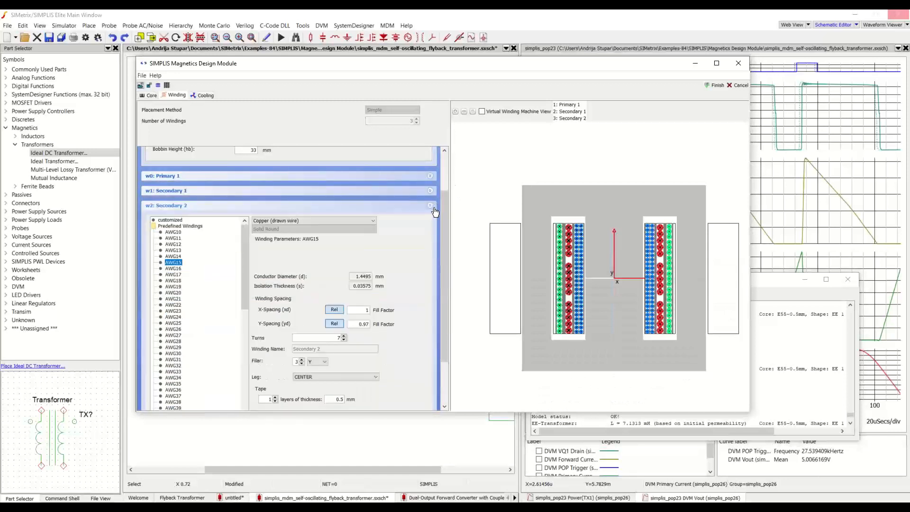
left_click(431, 206)
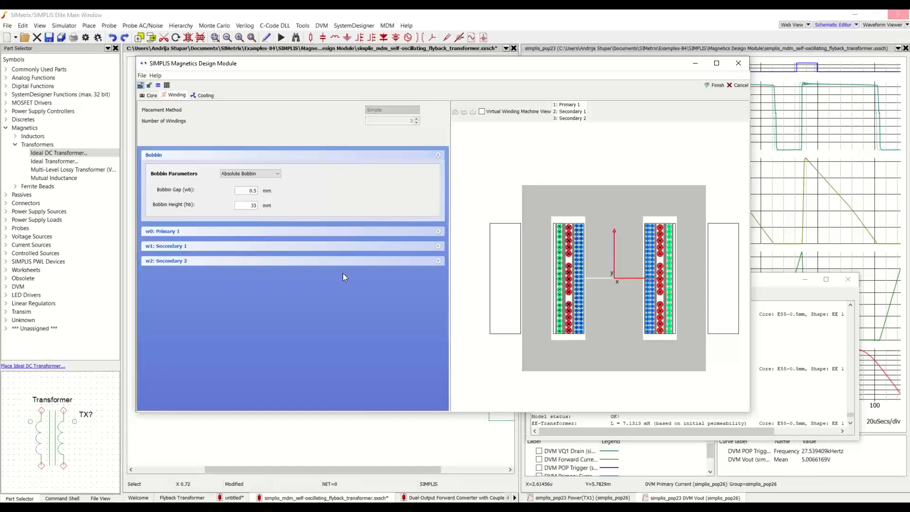
Step: Expand the Primary 1 section and change its wire to AWG18
left_click(439, 232)
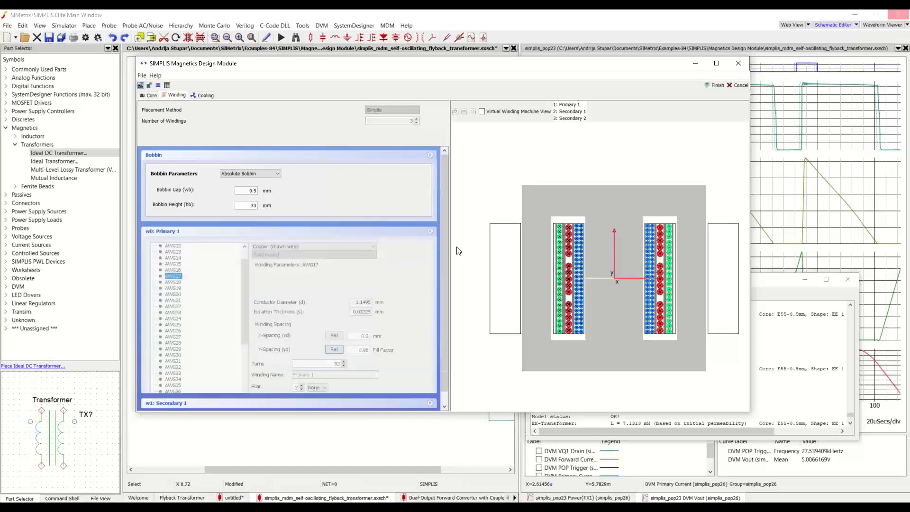
scroll(240, 308, "up", 2)
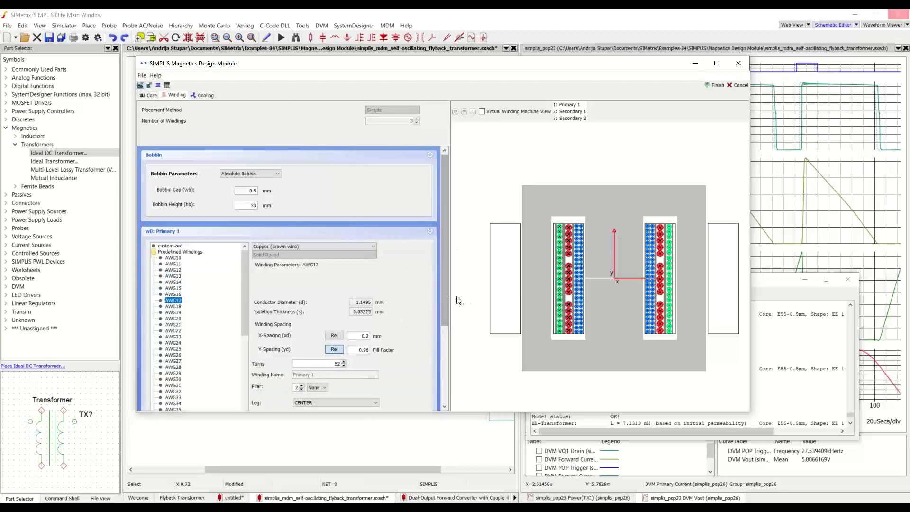
left_click_drag(445, 291, 446, 318)
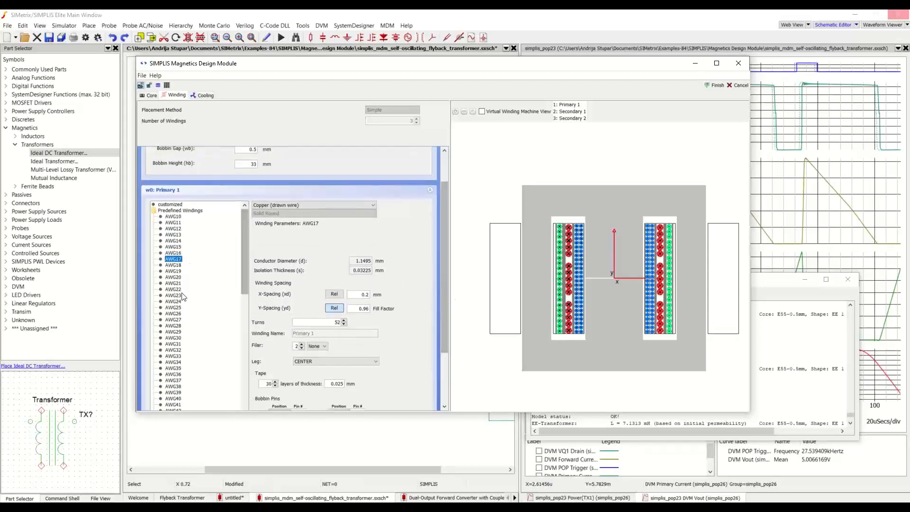
left_click(174, 253)
left_click(180, 265)
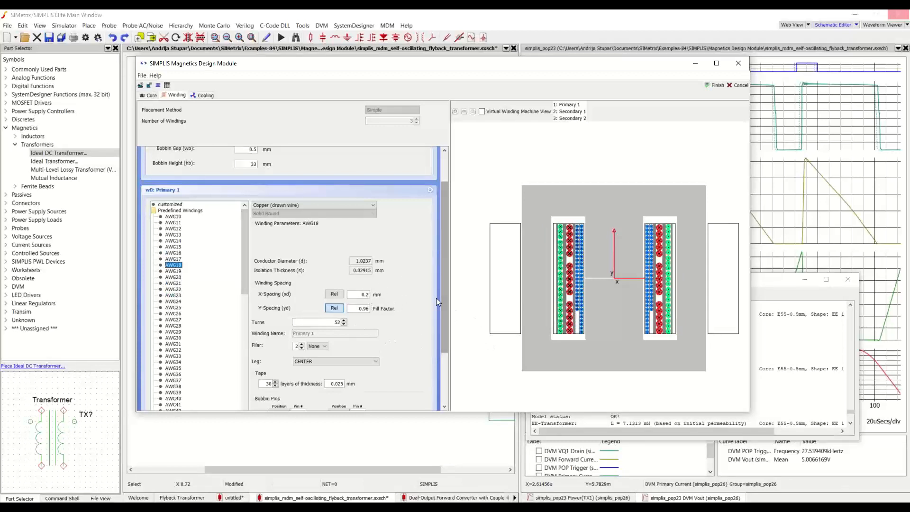
Step: Vary Primary 1's number of tape layers up to 50 while watching the winding cross-section, and set it to 42
left_click_drag(444, 297, 436, 329)
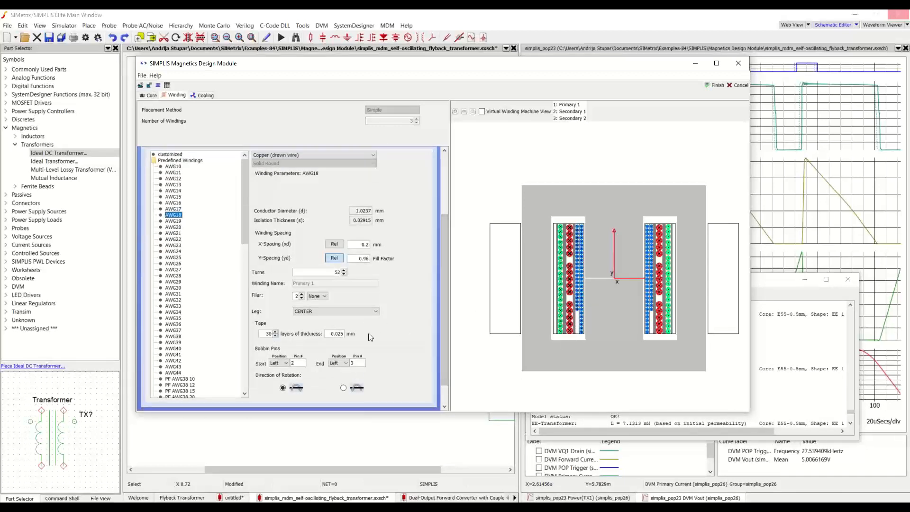
double_click(267, 333)
left_click(333, 335)
left_click(275, 336)
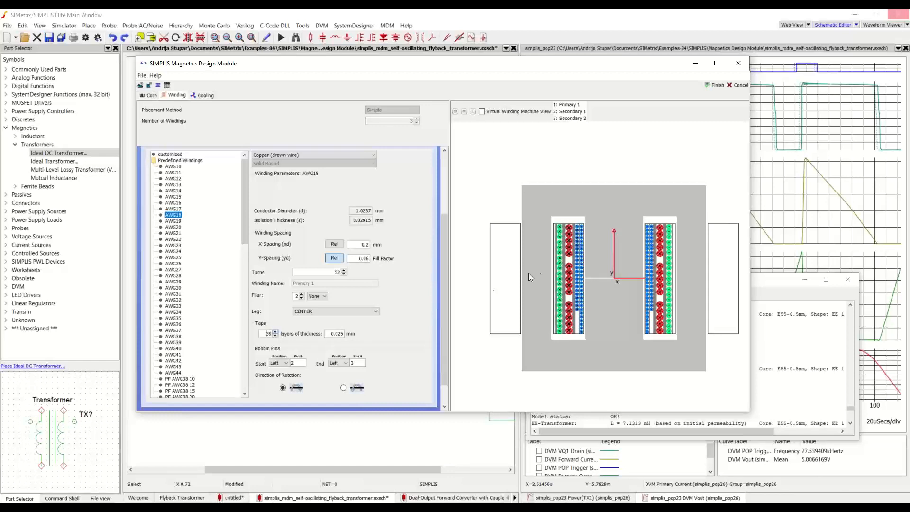
scroll(528, 273, "up", 6)
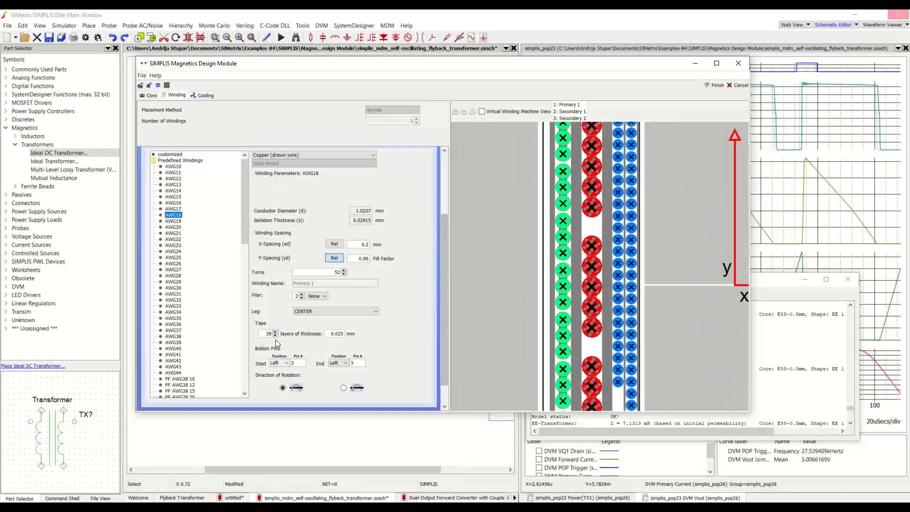
left_click(275, 332)
left_click(275, 332)
left_click(275, 332)
left_click(275, 332)
left_click(275, 332)
left_click(274, 332)
left_click(275, 332)
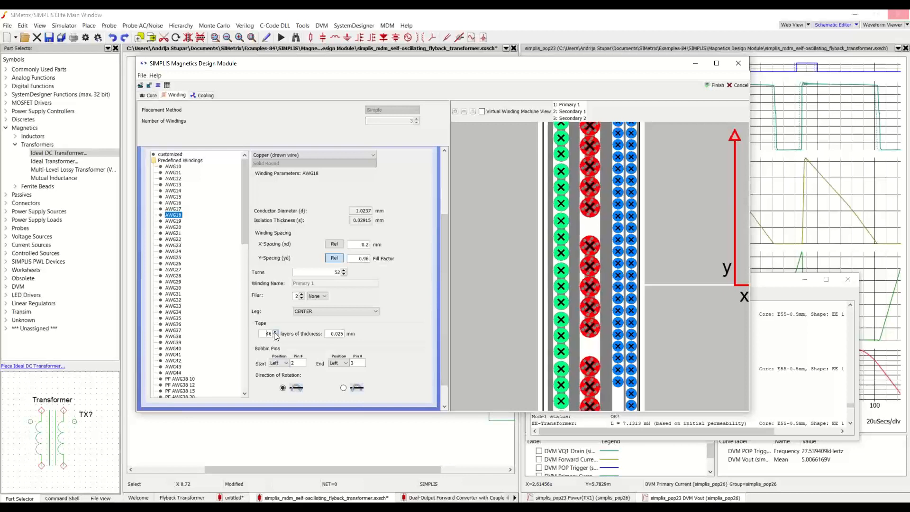
left_click(275, 332)
left_click(274, 332)
left_click(275, 332)
left_click(275, 332)
left_click(275, 335)
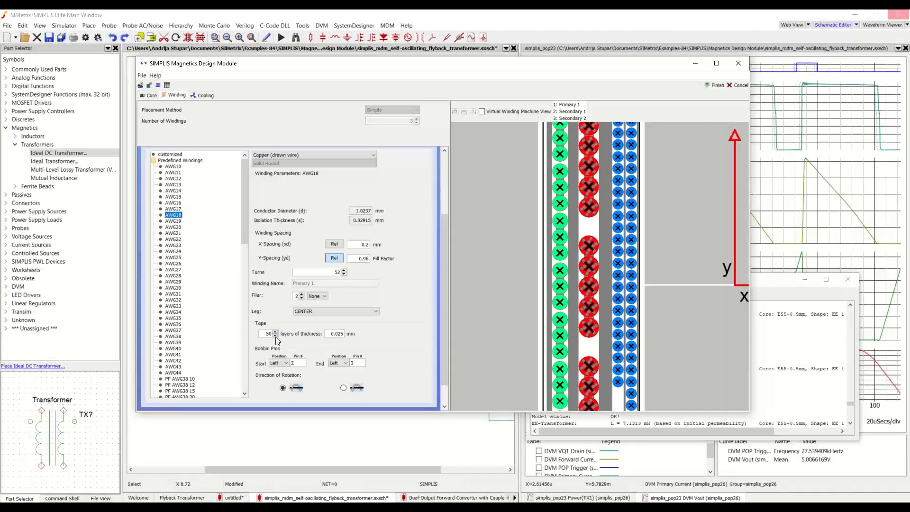
left_click(275, 335)
left_click(275, 336)
left_click(275, 336)
left_click(275, 335)
left_click(275, 336)
left_click(275, 336)
left_click(275, 336)
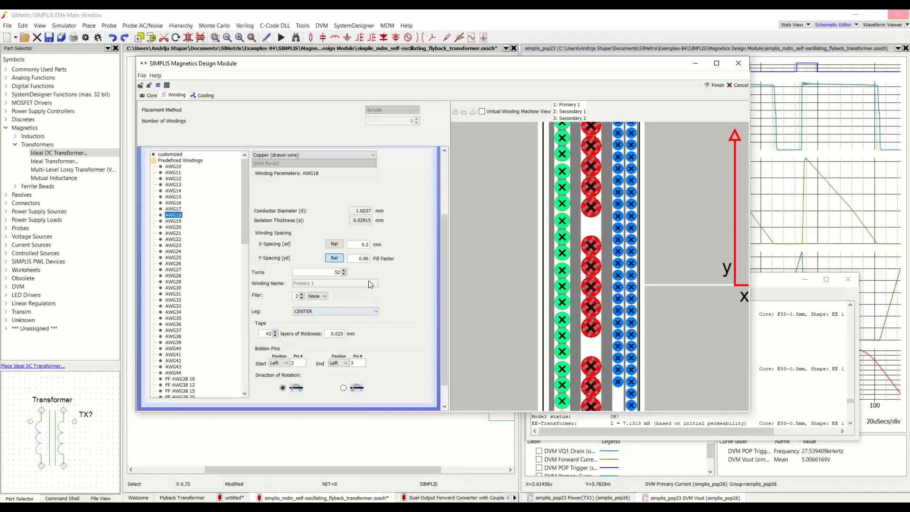
Step: Expand the Secondary 1 section, try reducing its filar count to 3, and restore it to 5
scroll(379, 285, "down", 1)
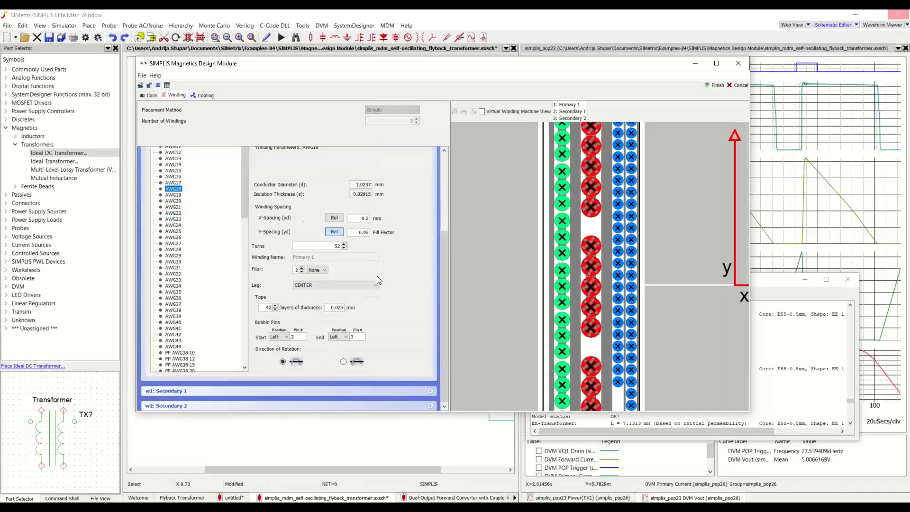
left_click(422, 391)
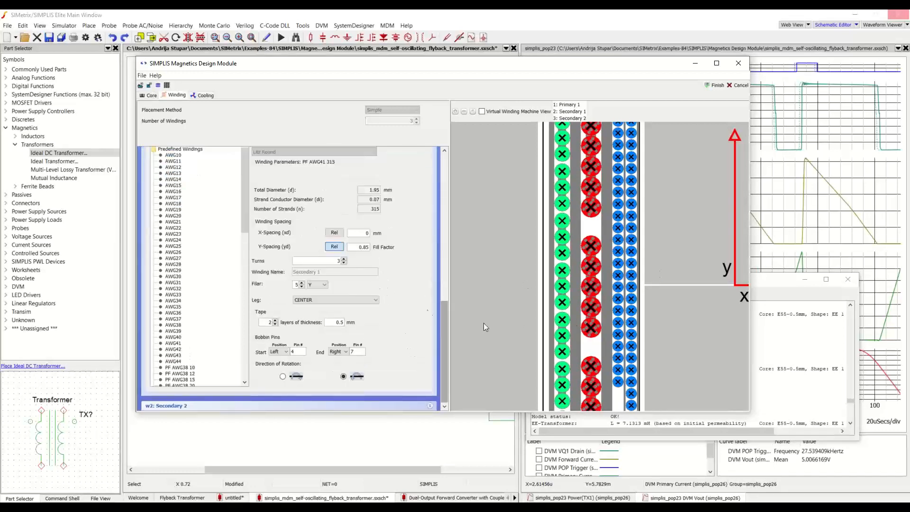
left_click(301, 287)
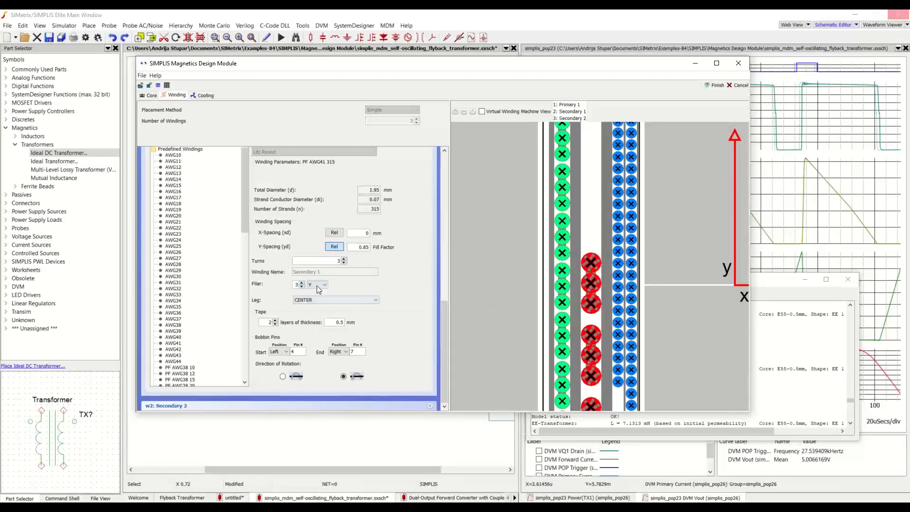
left_click(301, 283)
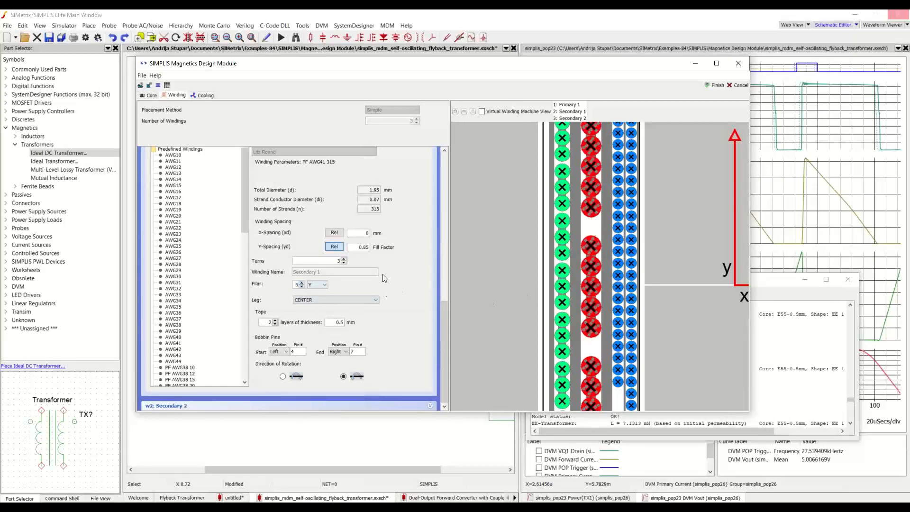
Step: Try a Y-spacing fill factor of 1 for Secondary 1, and set it to 0.5
scroll(599, 261, "down", 2)
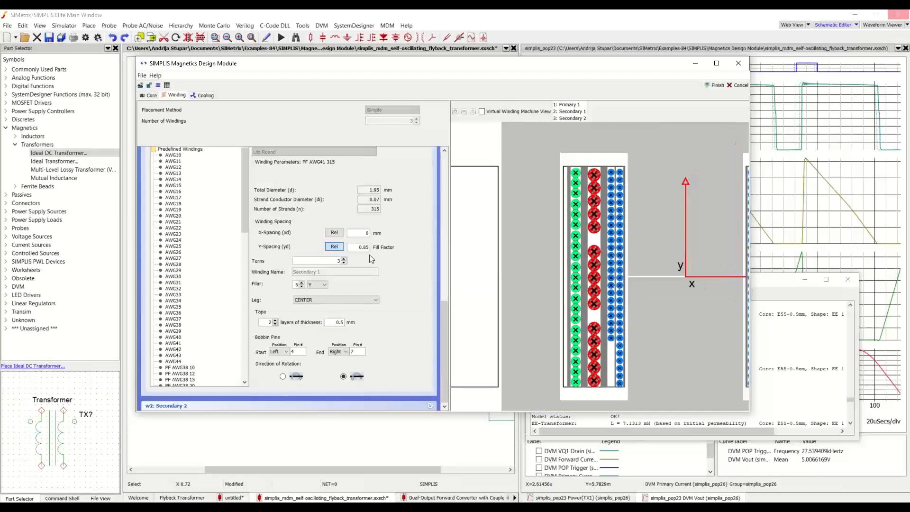
left_click_drag(369, 247, 399, 251)
type("1")
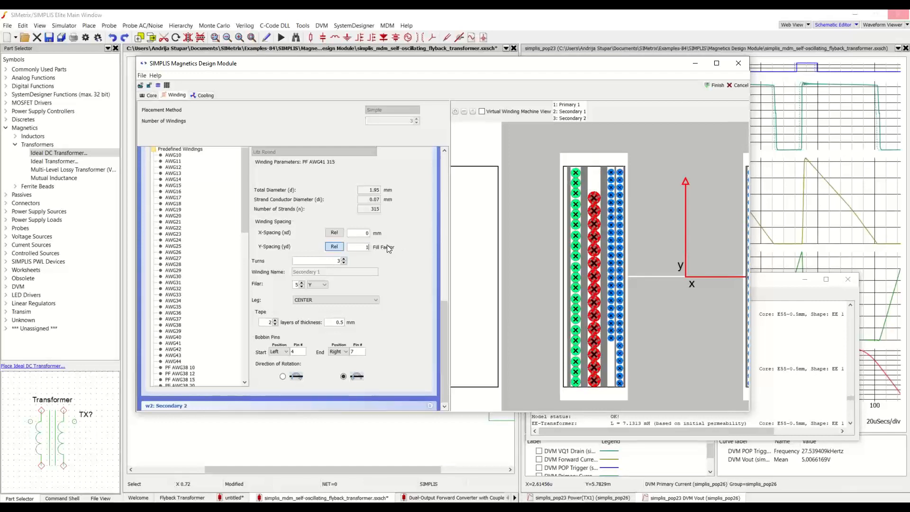
double_click(348, 229)
double_click(367, 247)
type("0.5")
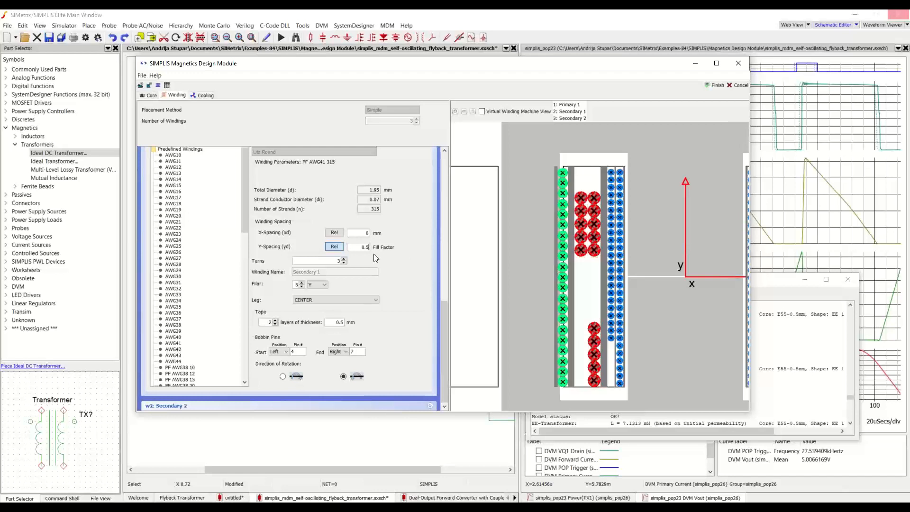
Step: Try a Y-spacing fill factor of 0.85 for Secondary 1, switch the spacing to absolute, and set it to 0.4 mm
key("BackSpace")
type("85")
left_click(334, 247)
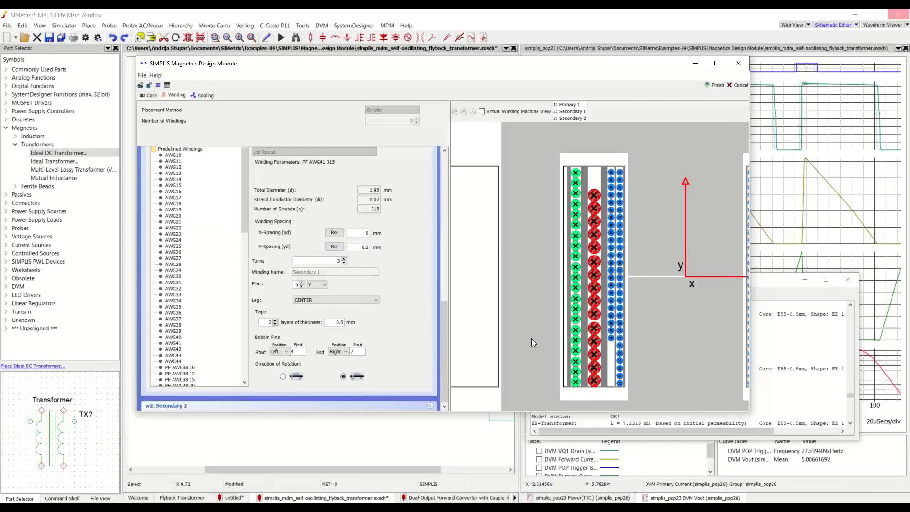
key("BackSpace")
type("4")
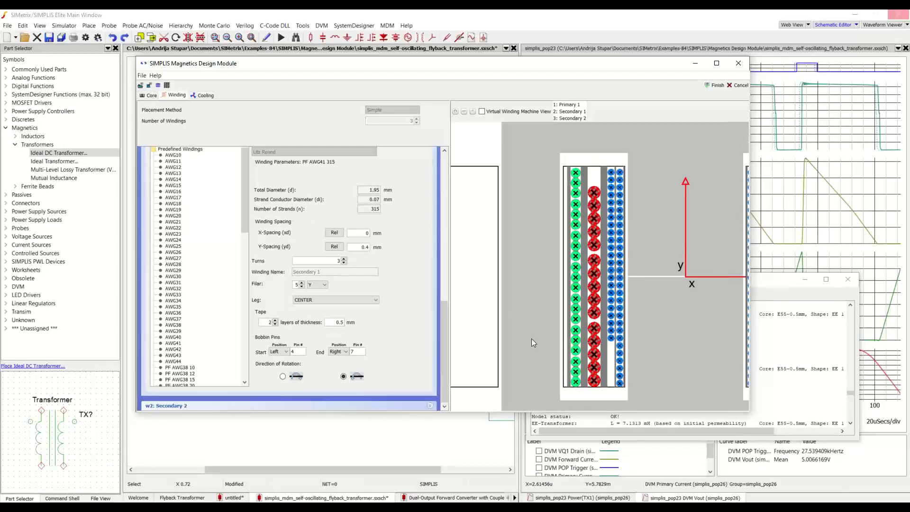
scroll(534, 287, "down", 2)
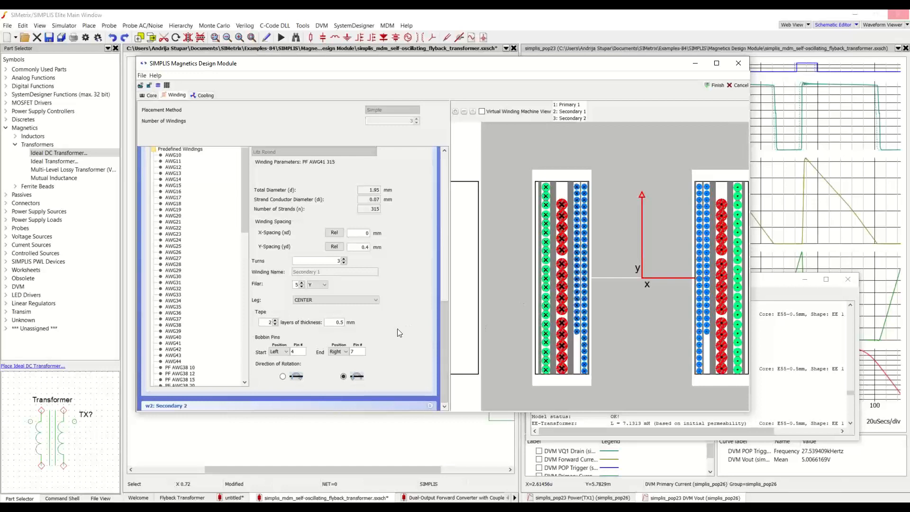
Step: Set Primary 1's X-spacing to 0.5 mm and inspect its layers up close in the winding cross-section
scroll(349, 288, "down", 3)
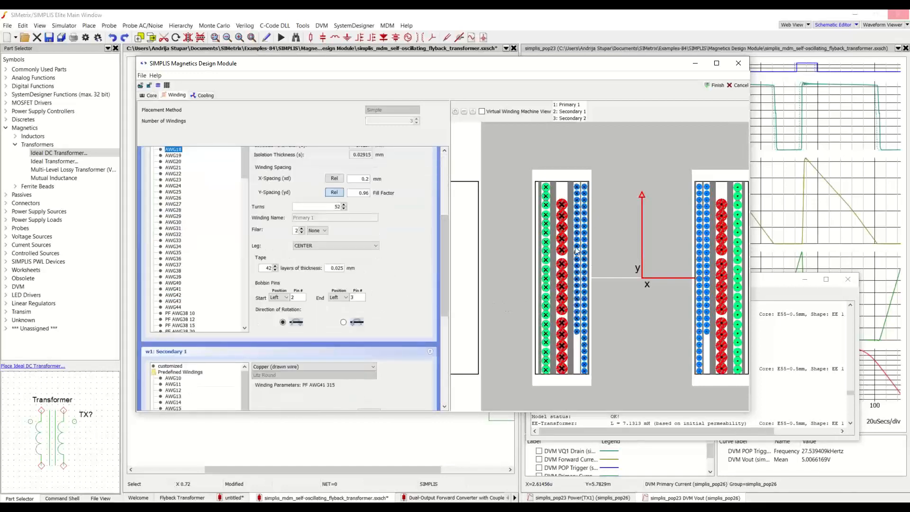
scroll(301, 289, "up", 2)
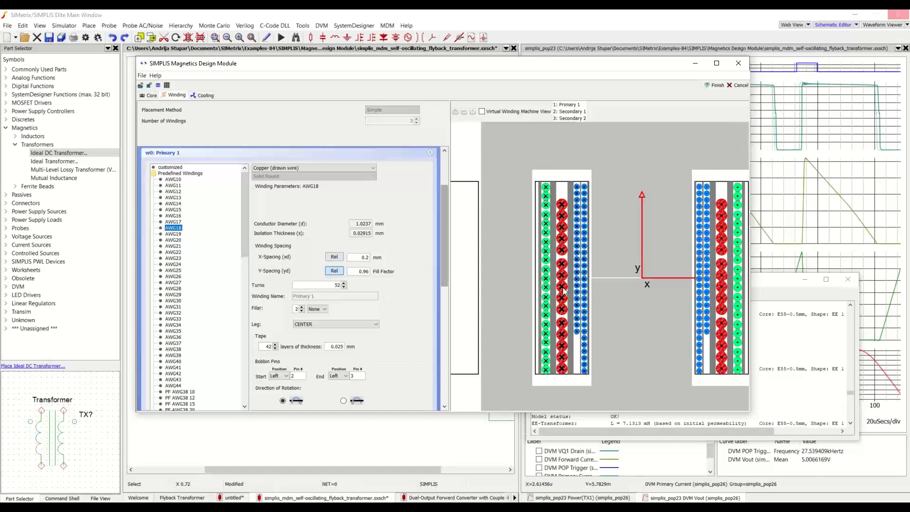
scroll(588, 291, "up", 1)
scroll(588, 290, "up", 2)
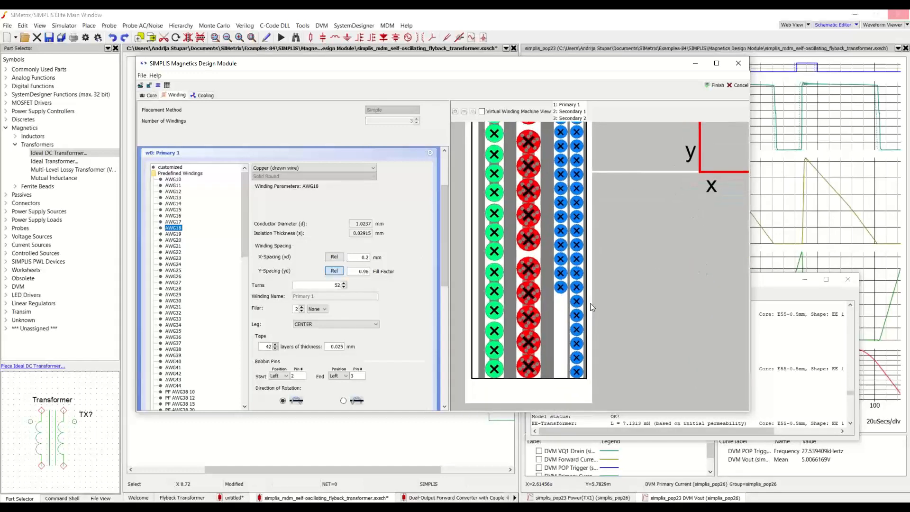
double_click(355, 258)
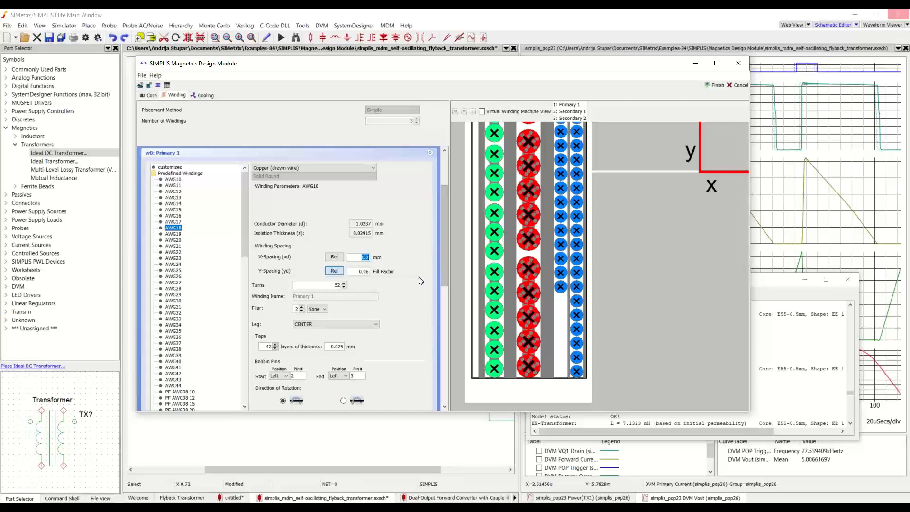
type("0")
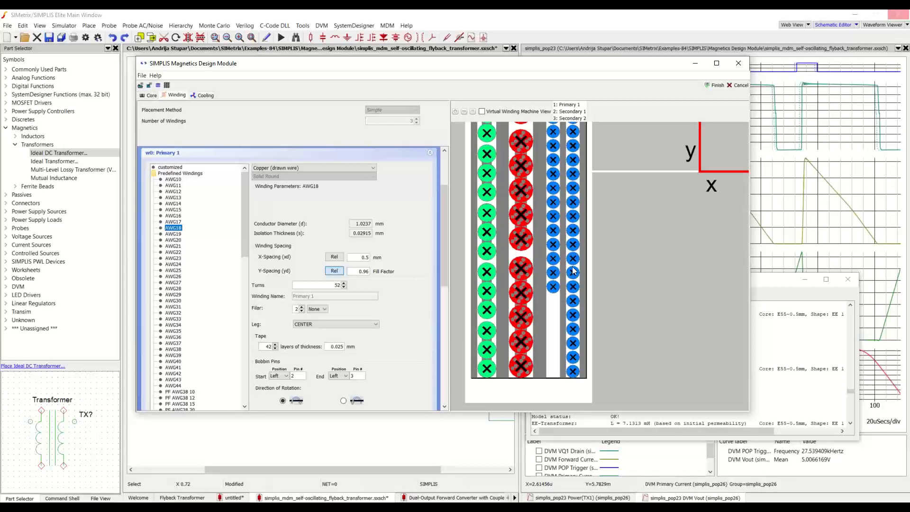
scroll(566, 280, "down", 1)
scroll(567, 281, "down", 1)
scroll(567, 281, "up", 1)
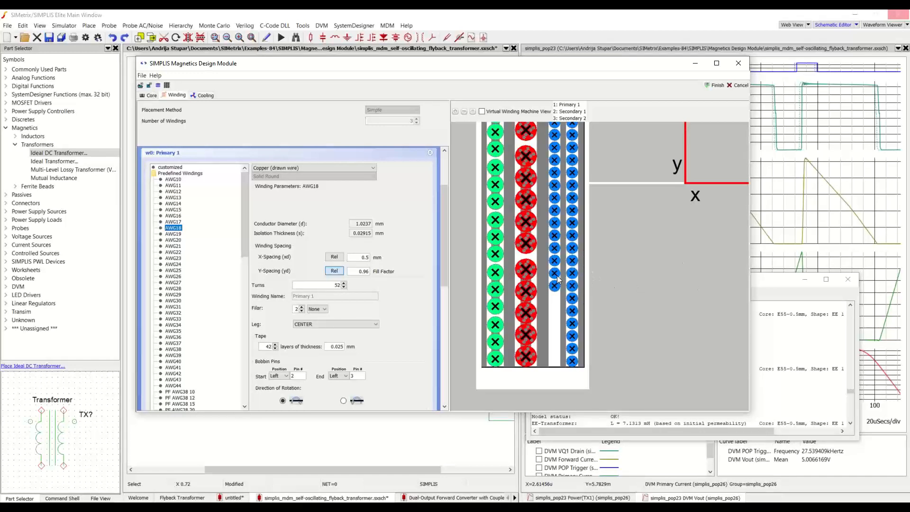
Step: Set Secondary 1's X-spacing to 0.5 mm
scroll(371, 318, "down", 2)
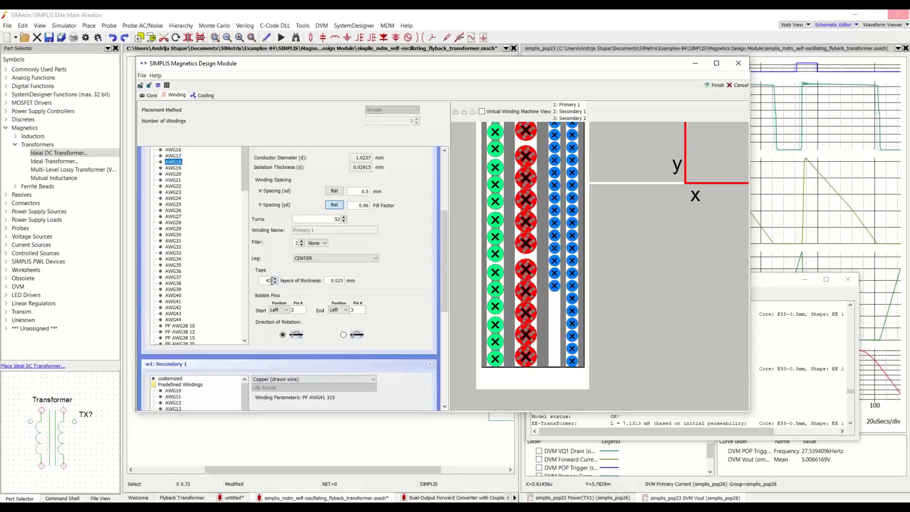
scroll(354, 309, "down", 4)
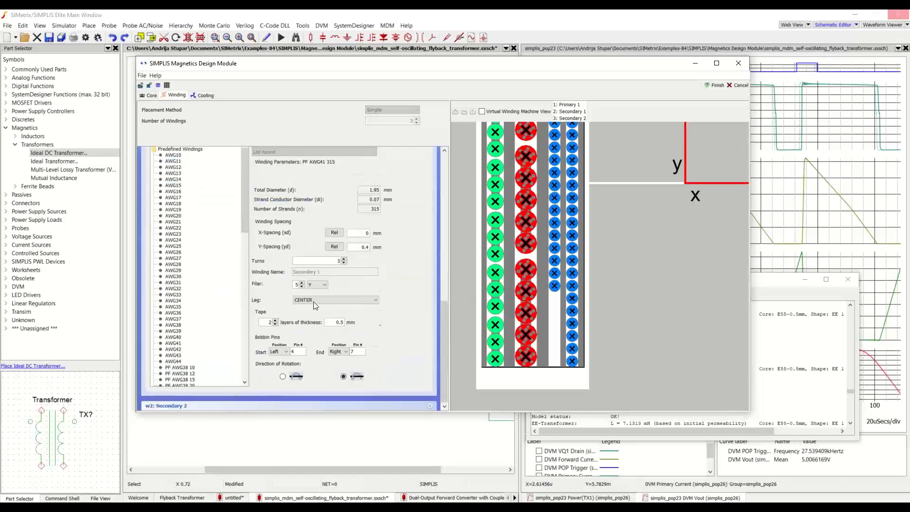
scroll(251, 308, "up", 4)
scroll(252, 308, "down", 3)
scroll(369, 261, "down", 3)
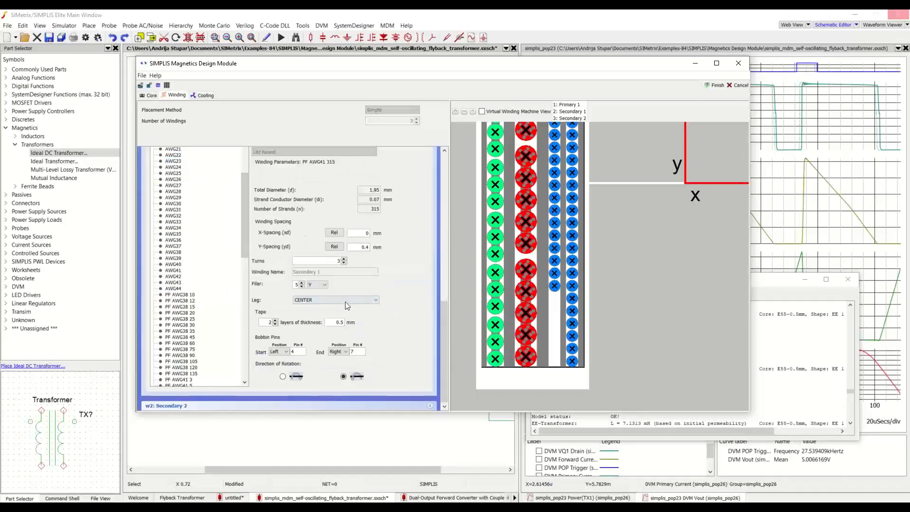
double_click(364, 233)
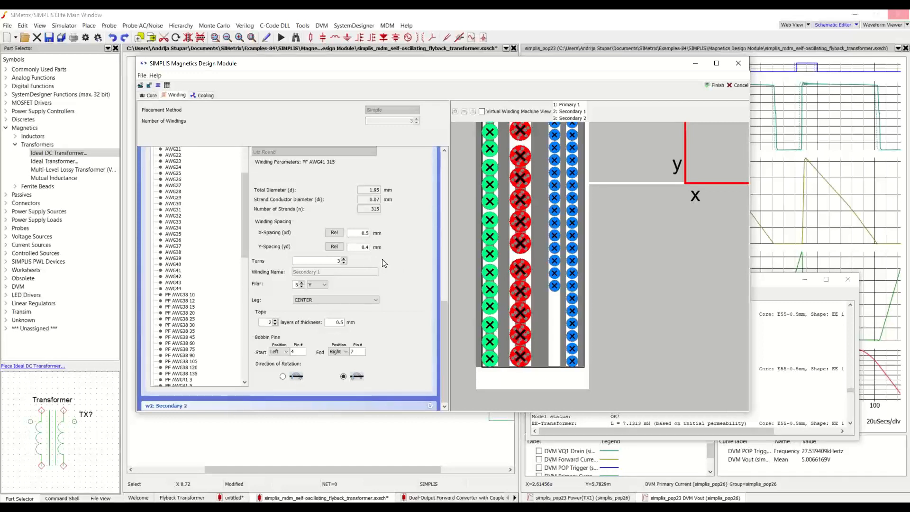
Step: Switch Primary 1's X-spacing to a relative fill factor, try 0.9, and set it to 1
scroll(384, 263, "up", 5)
left_click(343, 270)
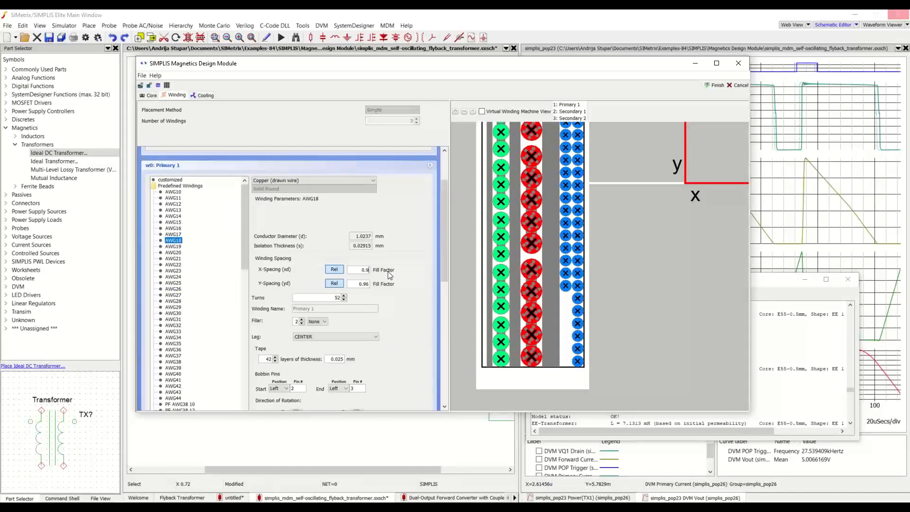
key("Return")
key("BackSpace")
key("BackSpace")
key("BackSpace")
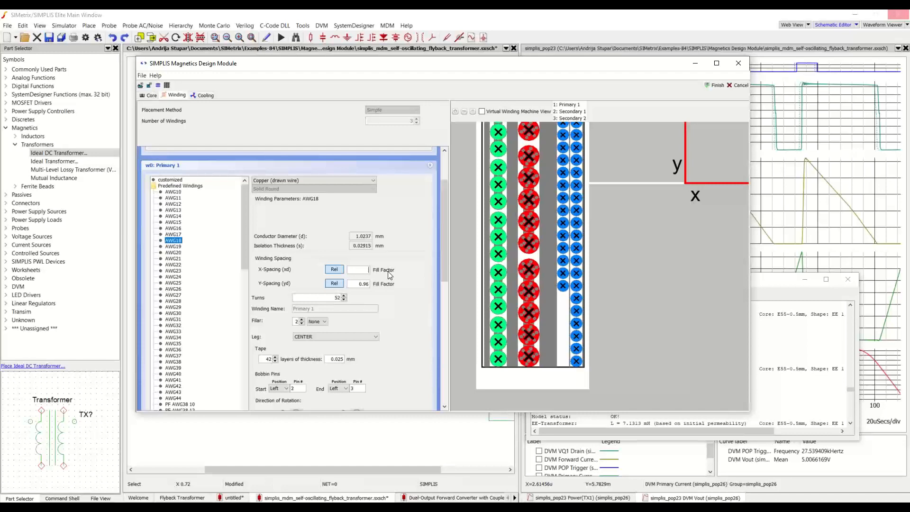
key("Return")
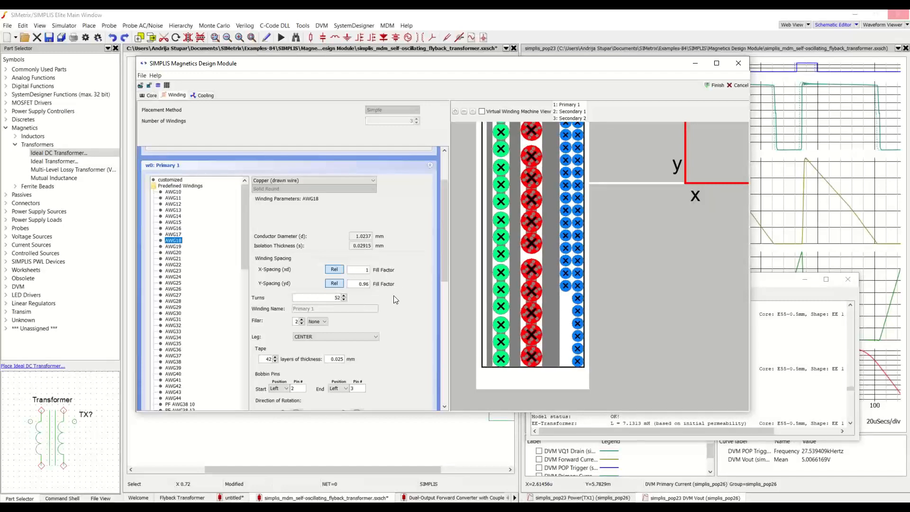
scroll(394, 294, "down", 5)
scroll(383, 288, "up", 6)
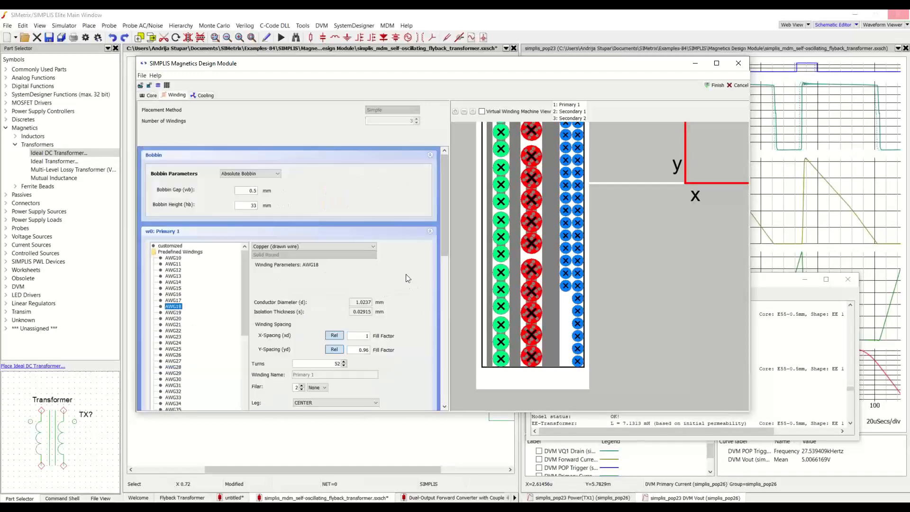
scroll(405, 268, "down", 3)
scroll(405, 268, "up", 3)
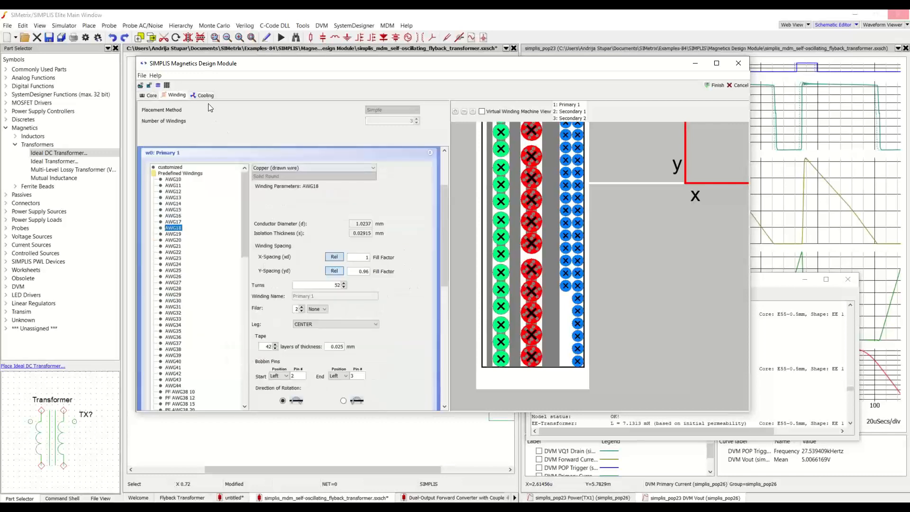
Step: Open the cooling settings, try the No thermal modeling concept, and restore Natural Convection
left_click(212, 97)
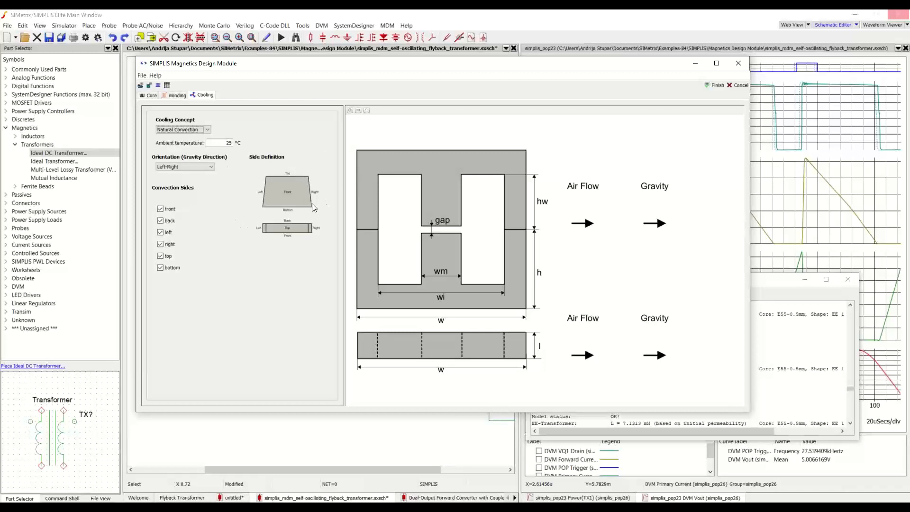
left_click(200, 130)
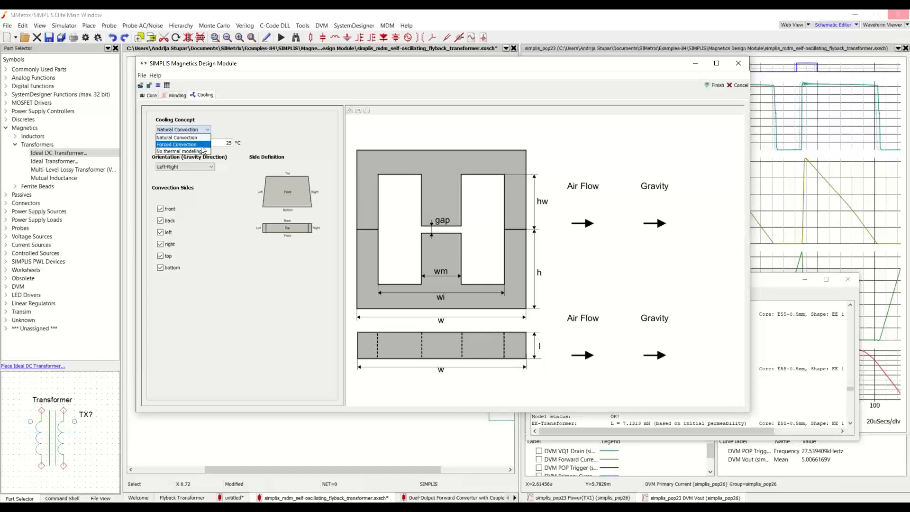
left_click(185, 150)
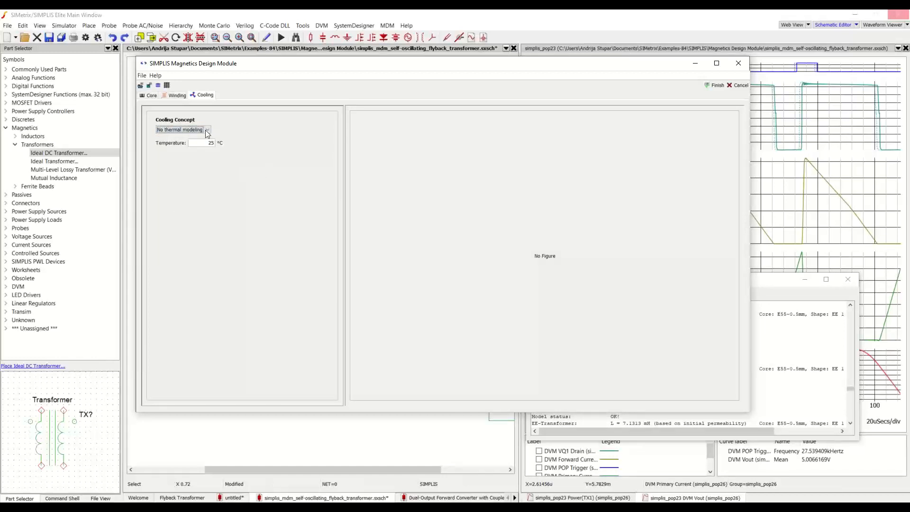
left_click(205, 131)
left_click(205, 138)
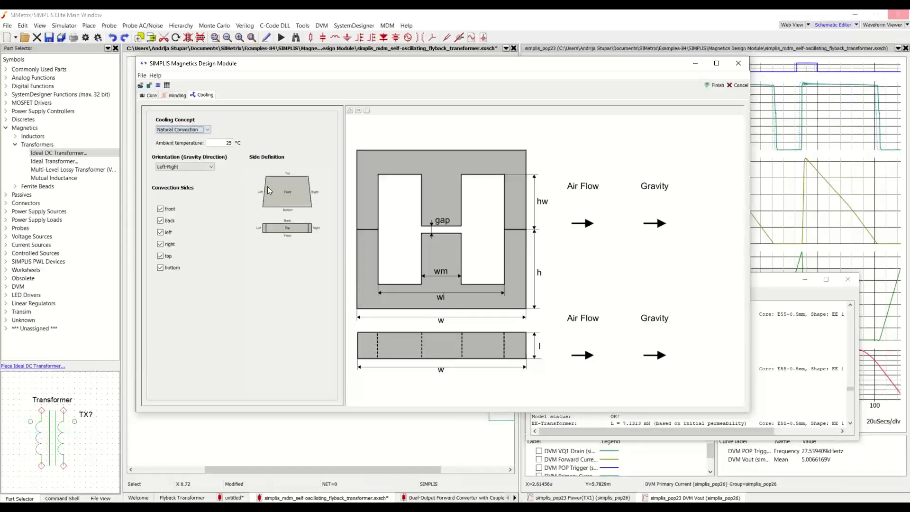
Step: Try a Front-Back gravity orientation for the transformer, and restore Left-Right
left_click(206, 168)
left_click(205, 187)
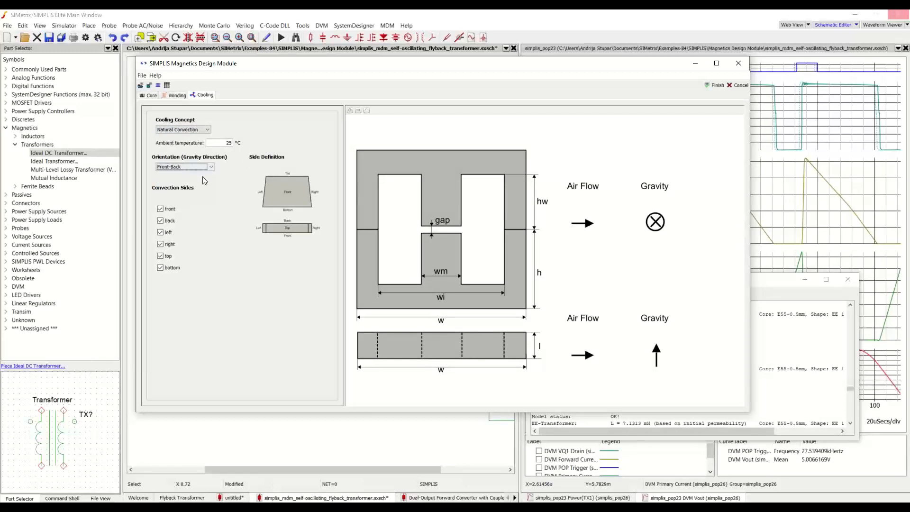
left_click(210, 167)
left_click(208, 180)
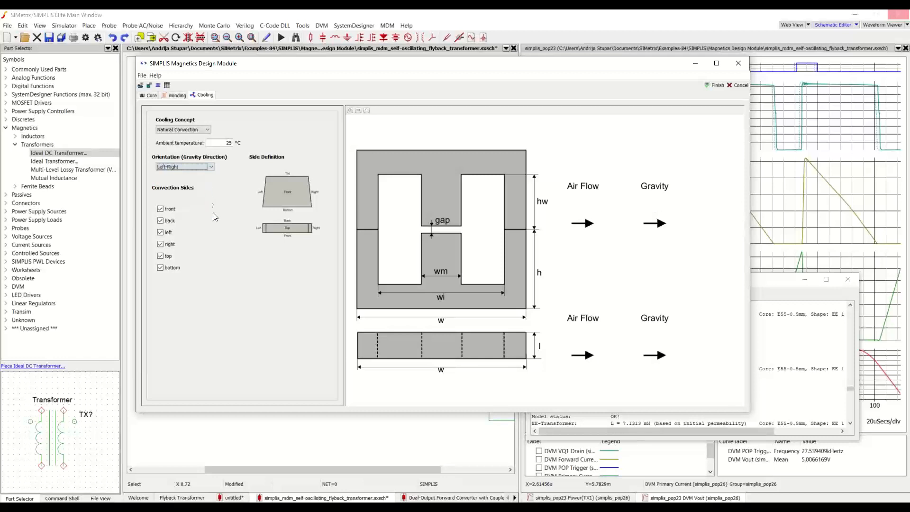
Step: Exclude the front from the convection sides and set its thermal resistance to 1.2 °K/W
left_click(172, 209)
key("Tab")
type("1.2")
Step: Change the cooling concept to Forced Convection with a Top-Bottom air flow direction
left_click(207, 134)
left_click(207, 143)
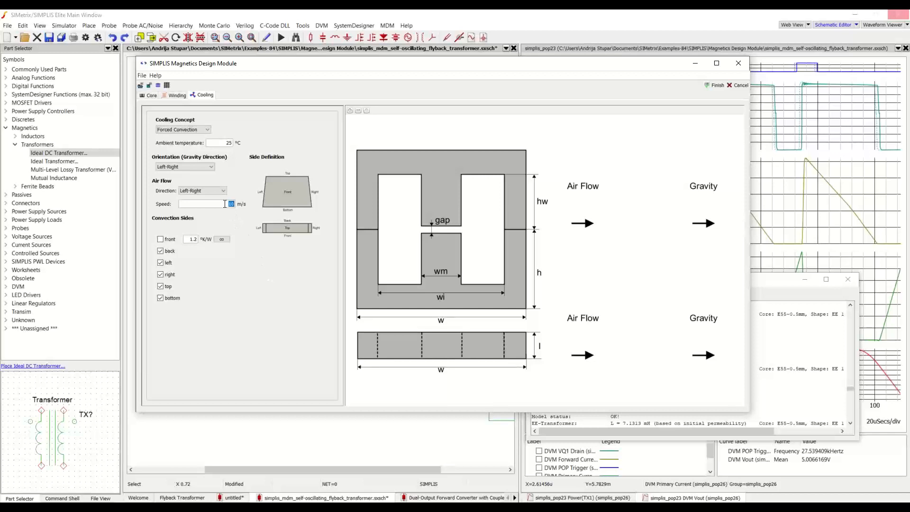
left_click(214, 191)
left_click(199, 205)
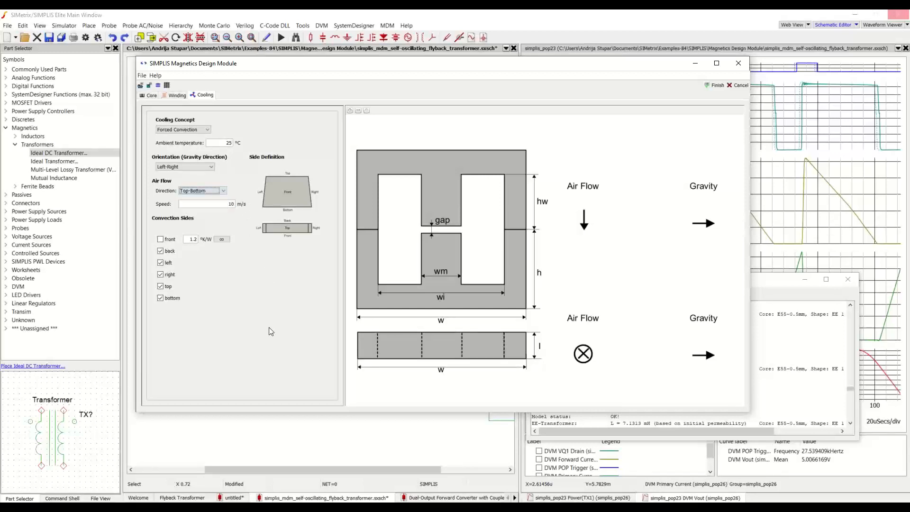
Step: Return to the core settings, exit the Magnetics Design Module discarding its edits, and deselect the transformer in the schematic
left_click(151, 95)
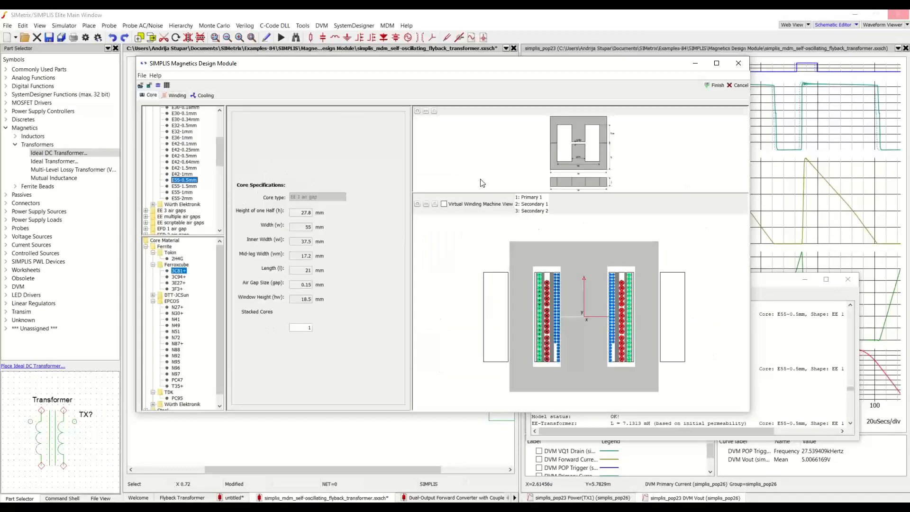
left_click(737, 86)
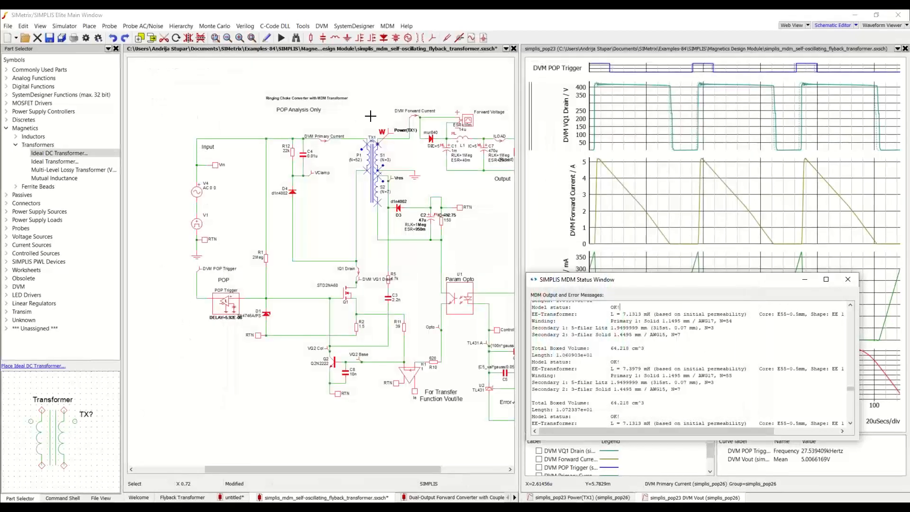
left_click(371, 116)
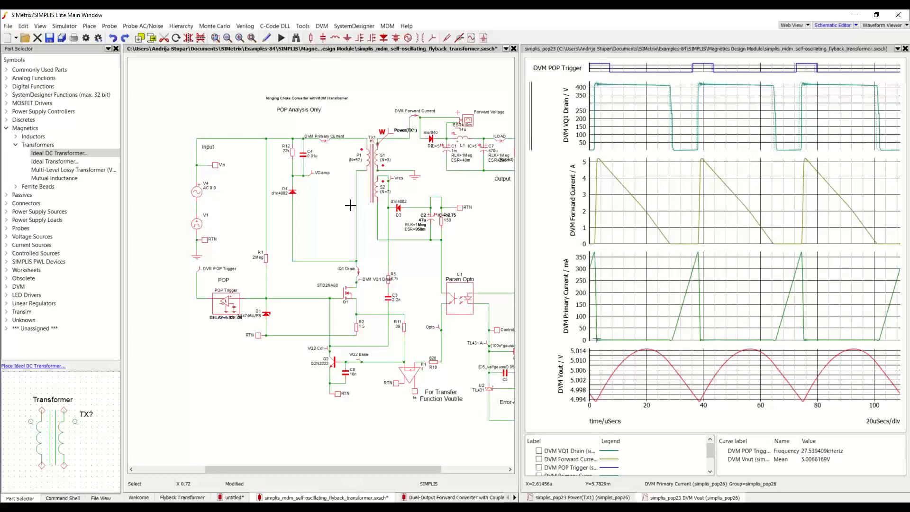
Step: Reopen transformer TX1's Level 3 model parameters and enable the power probe's detailed loss and temperature calculation using MDM post processing
double_click(377, 155)
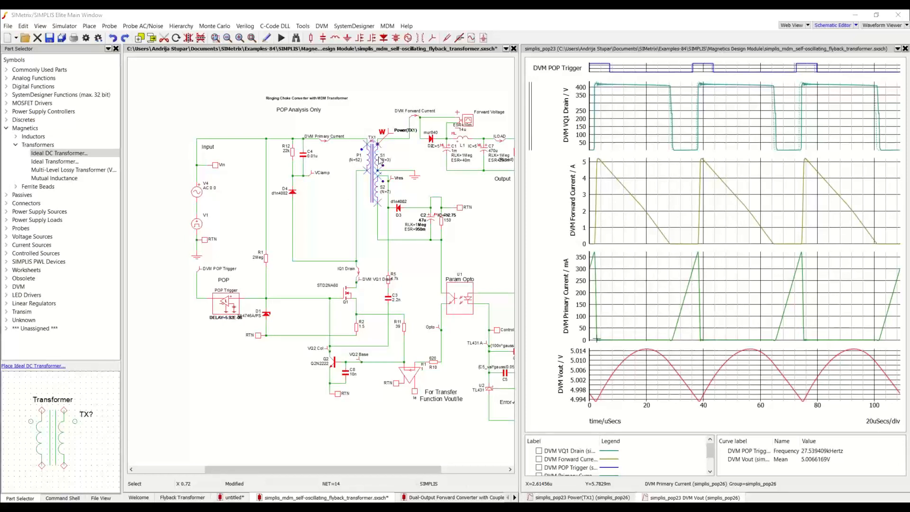
left_click_drag(232, 143, 390, 162)
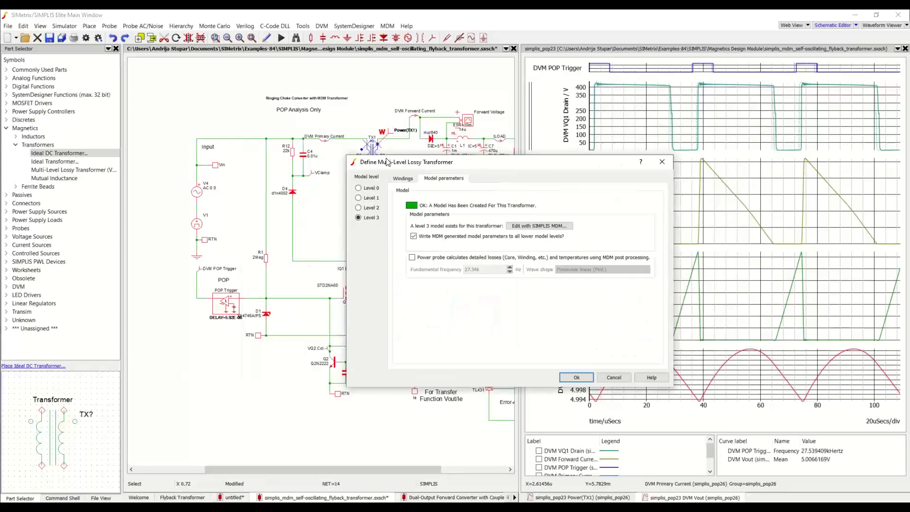
left_click(417, 257)
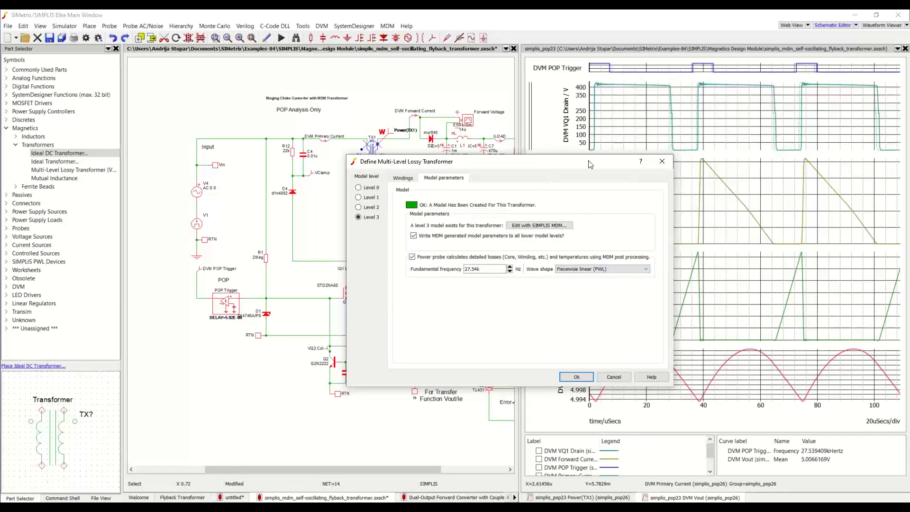
left_click_drag(589, 165, 436, 186)
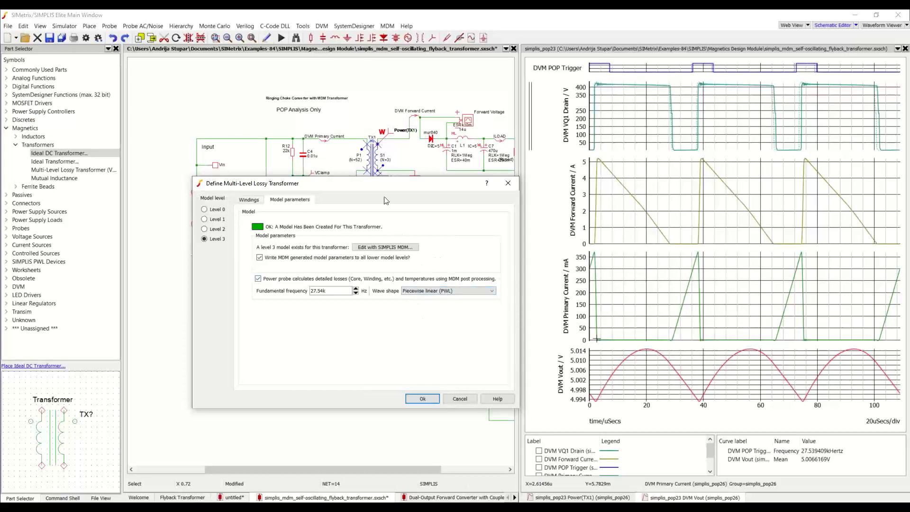
left_click_drag(390, 187, 386, 228)
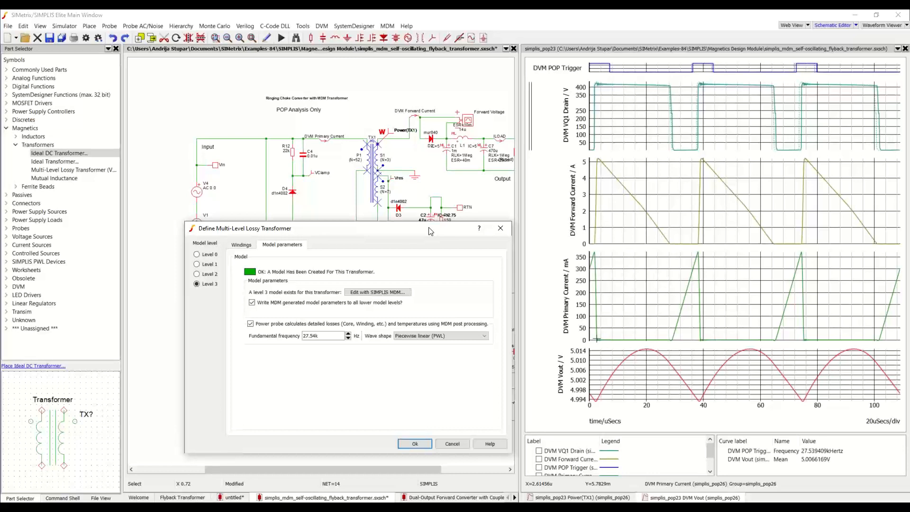
left_click_drag(451, 232, 446, 224)
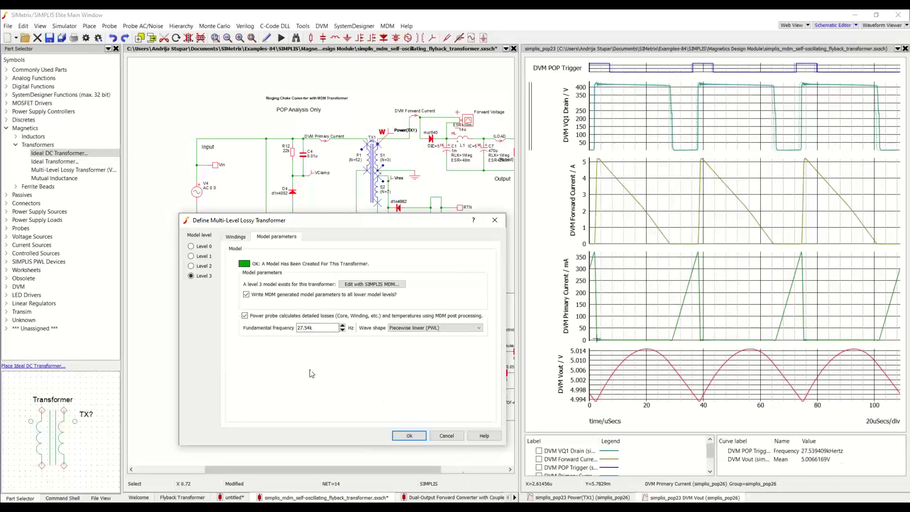
Step: Accept TX1's model parameters and rerun the POP simulation to generate the transformer's MDM loss and temperature results
left_click(409, 435)
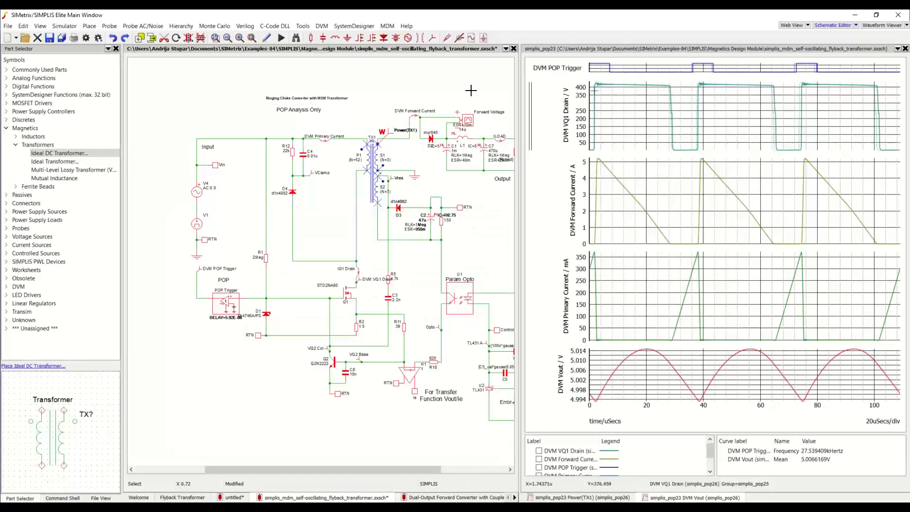
left_click(435, 310)
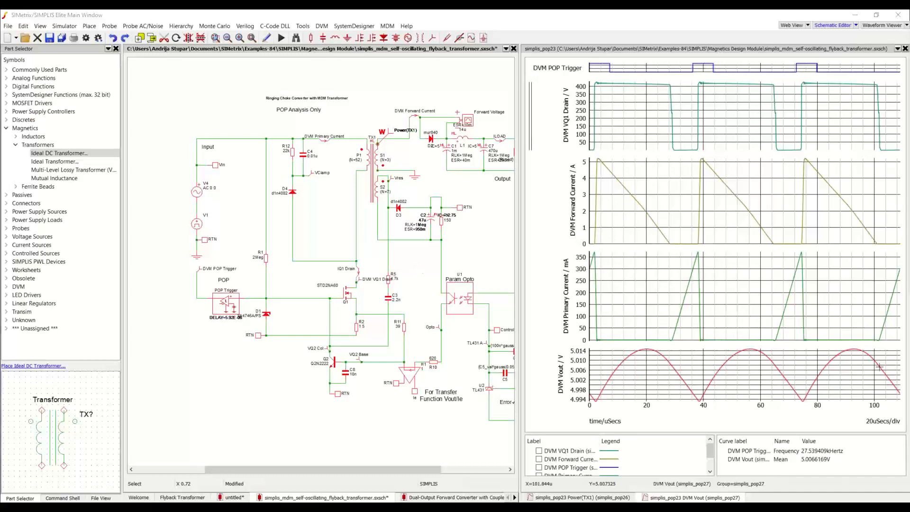
left_click_drag(353, 109, 403, 97)
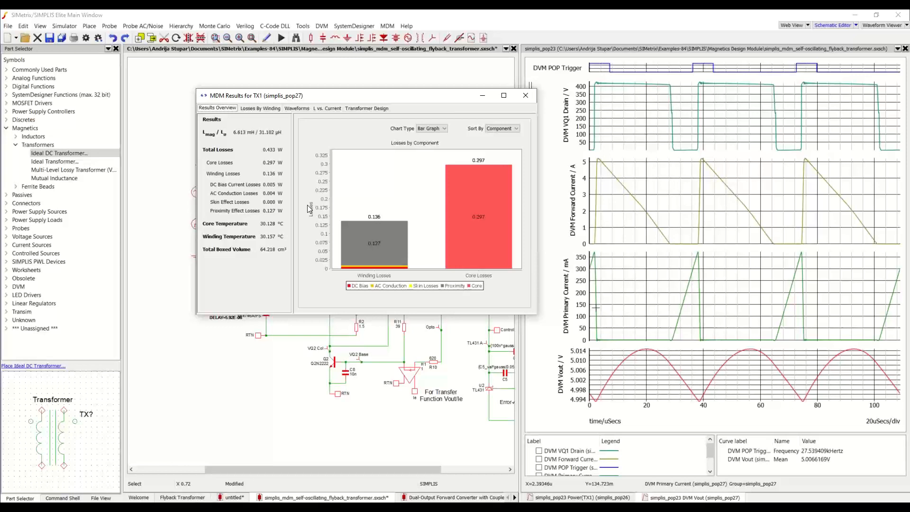
Step: Bring up the SIMPLIS MDM Status Window to check the loss iteration output, and minimize TX1's results window
left_click(351, 500)
left_click(381, 491)
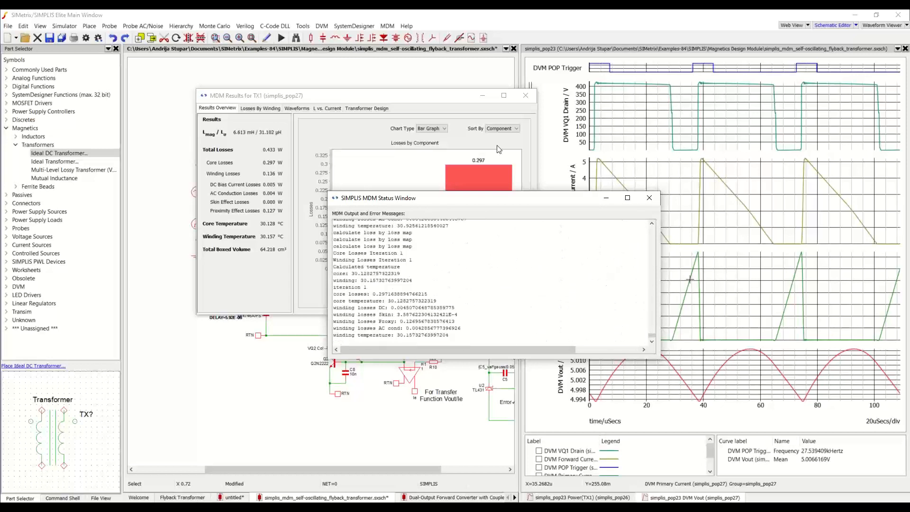
left_click(482, 96)
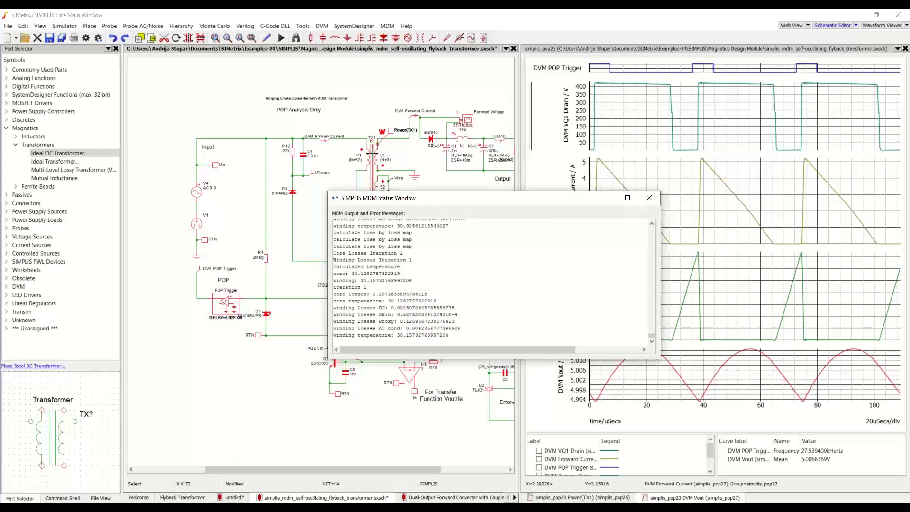
Step: Open TX1's design in the Magnetics Design Module and highlight the leakage reflected to primary in the MDM status output
left_click(375, 157)
left_click(386, 284)
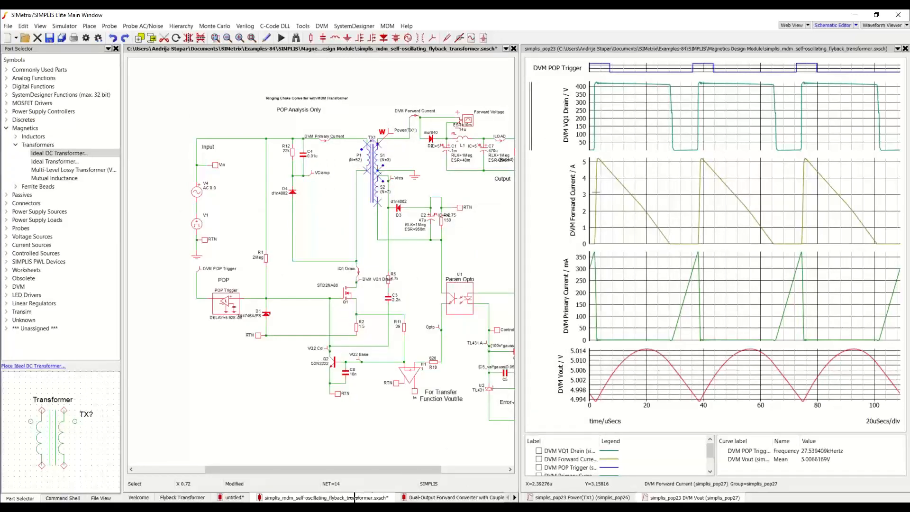
mouse_move(354, 500)
left_click(470, 479)
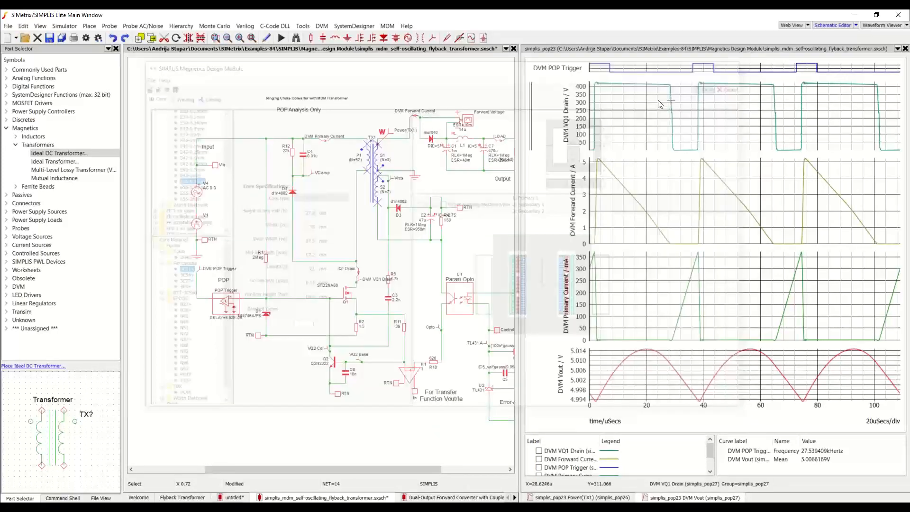
mouse_move(354, 500)
left_click(345, 471)
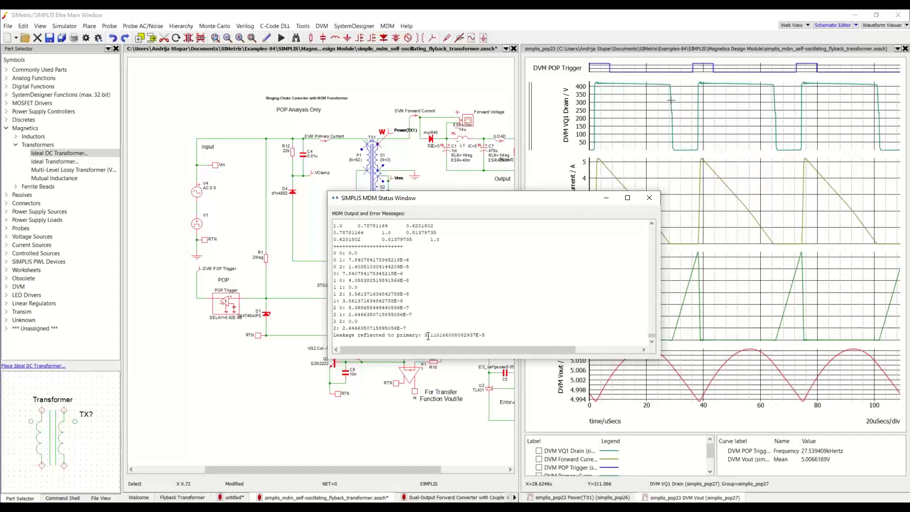
triple_click(493, 333)
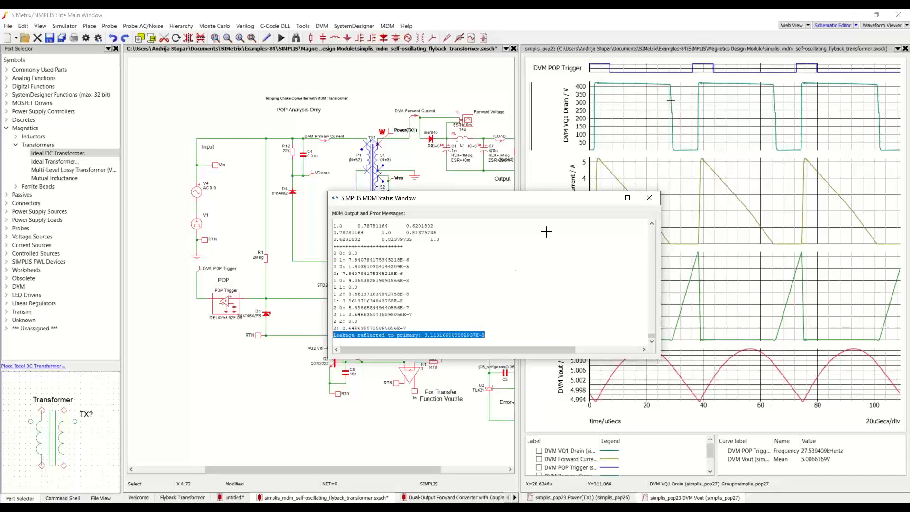
Step: View TX1's Level 2 model parameters to check the MDM-generated leakage inductance, and cancel without changes
left_click(374, 157)
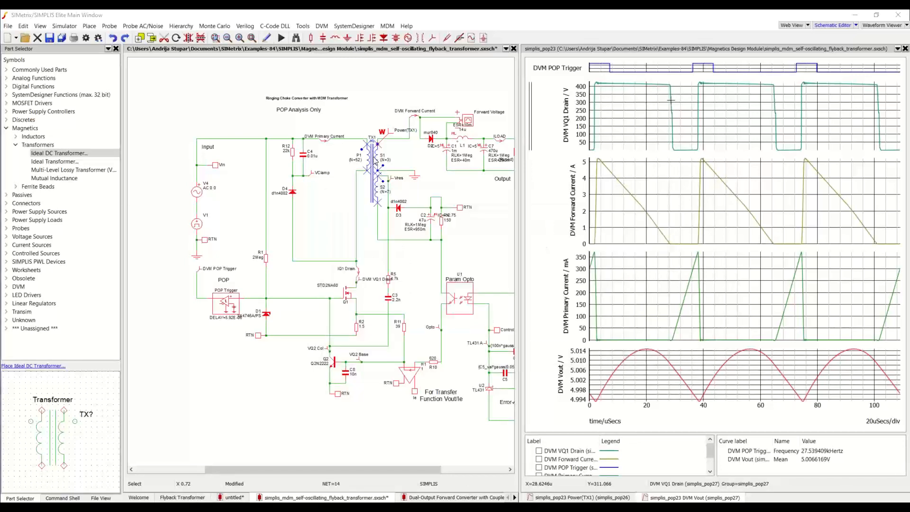
double_click(375, 161)
left_click(201, 267)
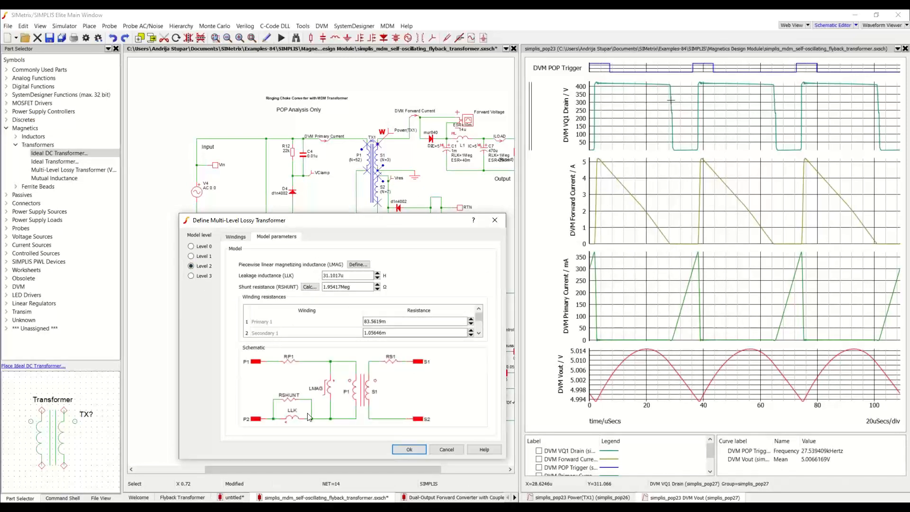
left_click(455, 453)
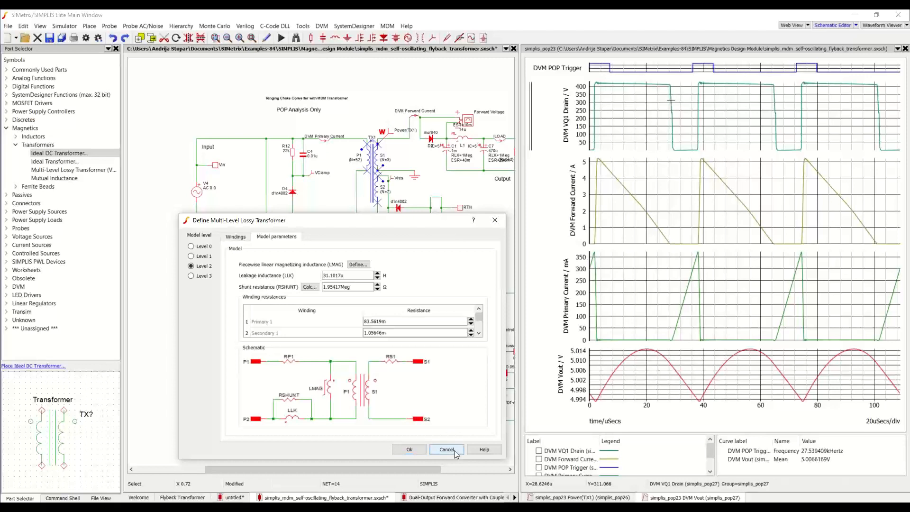
Step: Restore TX1's MDM results and examine the loss density of the inner primary turns near the air gap in Losses By Winding
left_click(429, 472)
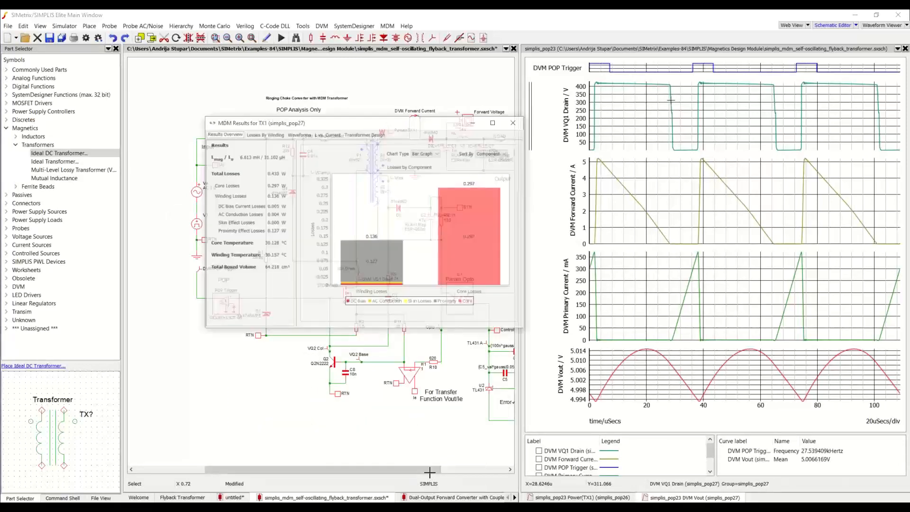
left_click_drag(389, 102, 474, 171)
left_click(354, 179)
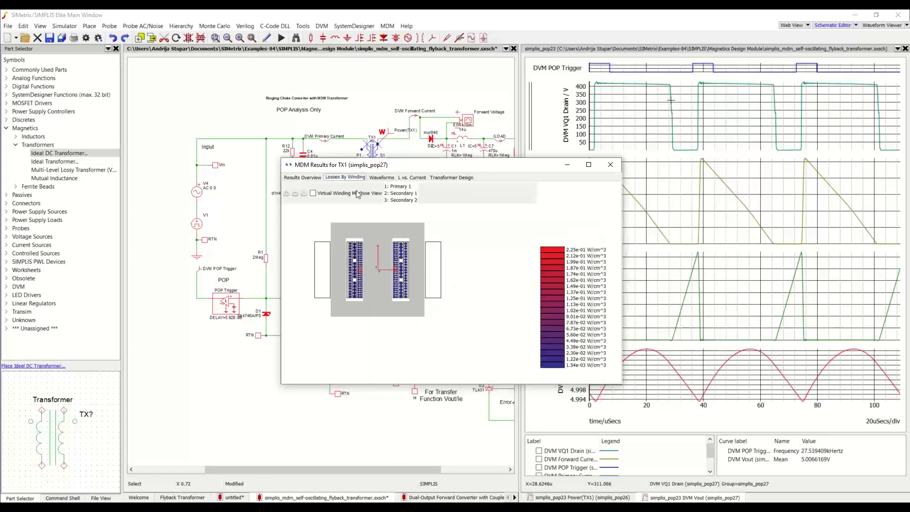
scroll(394, 306, "up", 2)
scroll(389, 309, "down", 2)
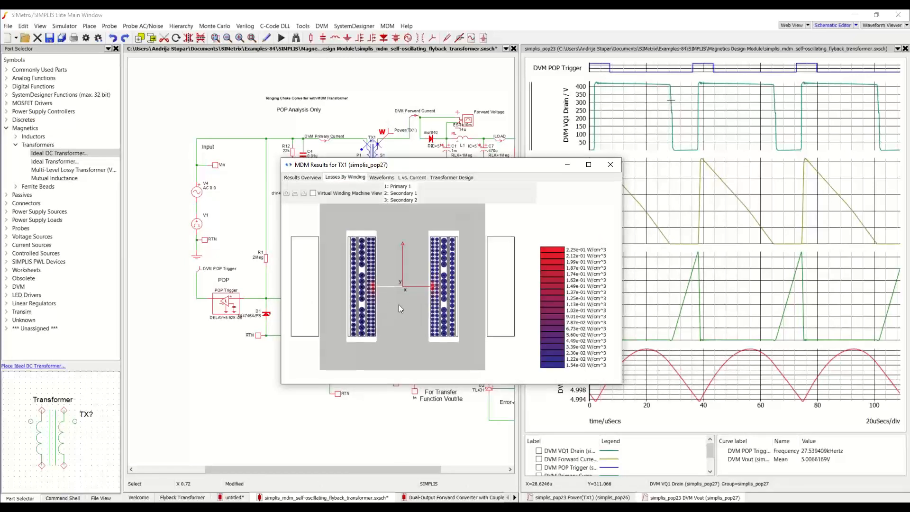
scroll(389, 306, "up", 2)
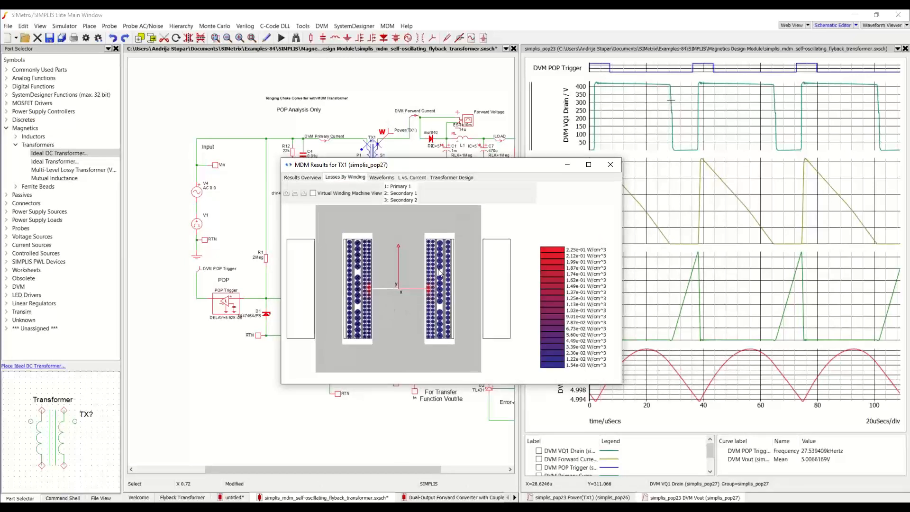
scroll(377, 300, "up", 5)
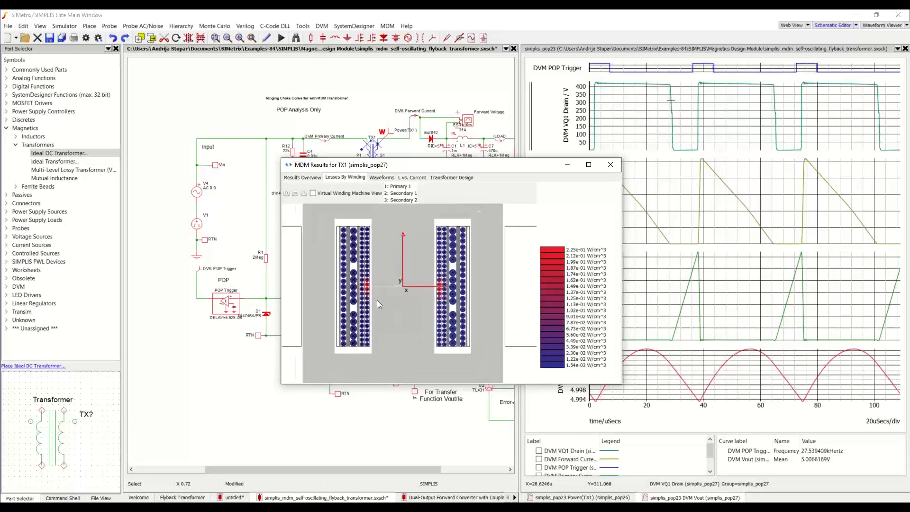
scroll(374, 318, "up", 1)
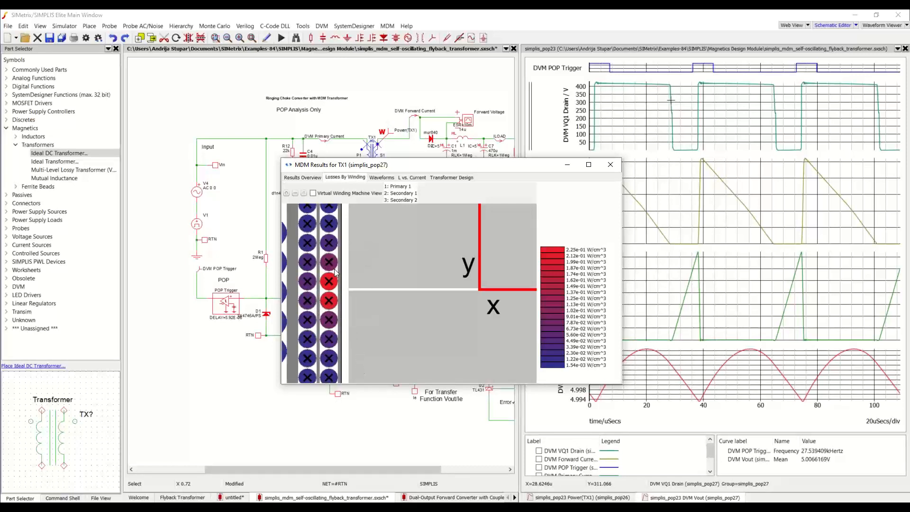
Step: Read the loss density of individual turns in the windings on the other side of the center leg
scroll(356, 283, "down", 3)
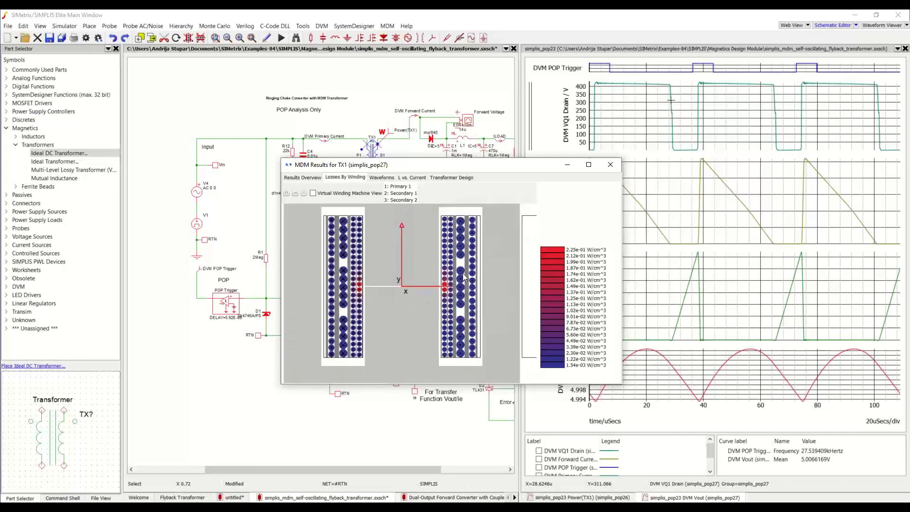
mouse_move(461, 338)
scroll(454, 293, "up", 3)
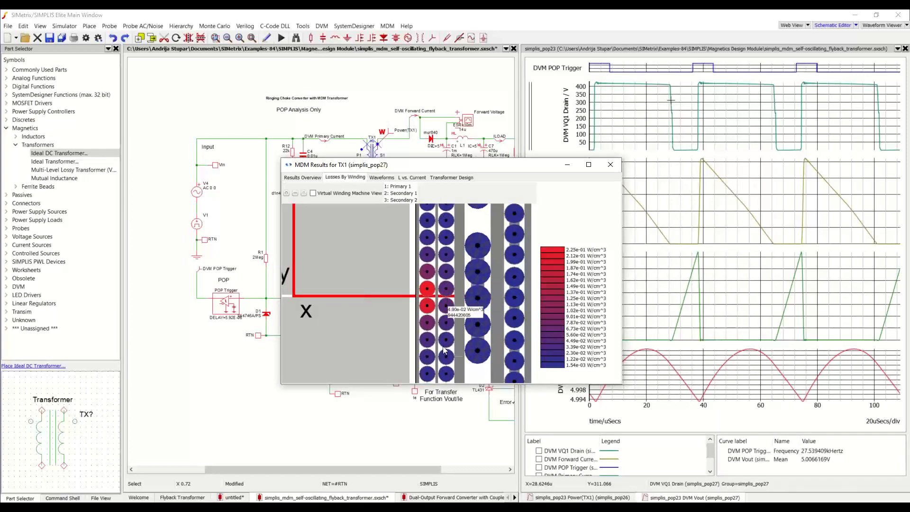
mouse_move(433, 321)
scroll(433, 321, "down", 3)
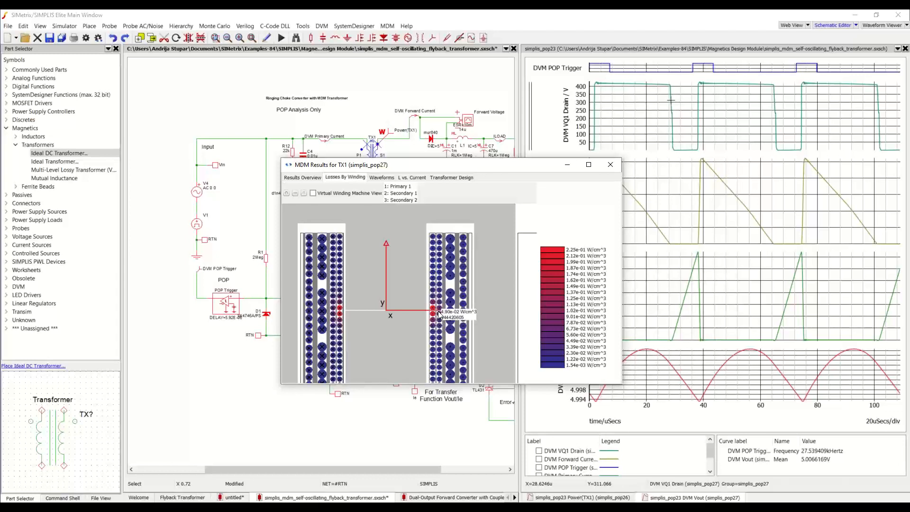
scroll(439, 315, "down", 2)
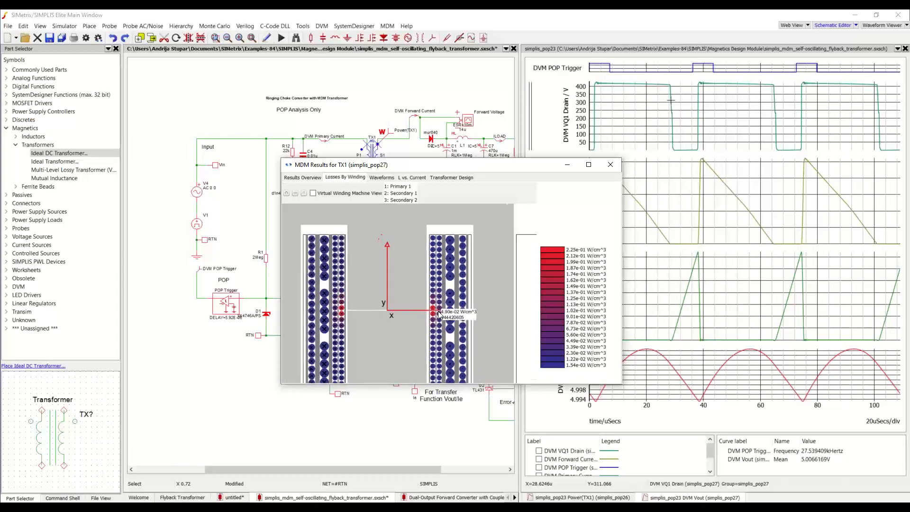
scroll(405, 298, "down", 1)
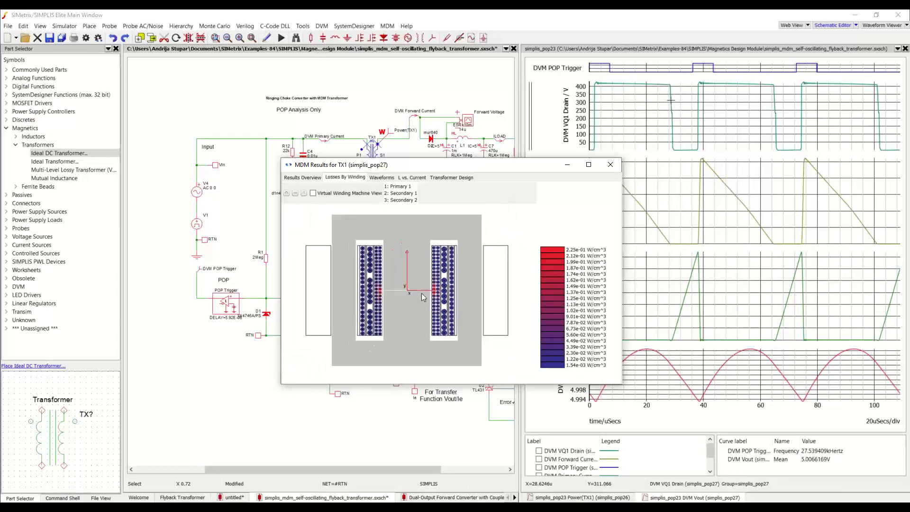
Step: Review TX1's flux density, current and voltage waveforms, its results overview and the losses by winding
left_click(381, 178)
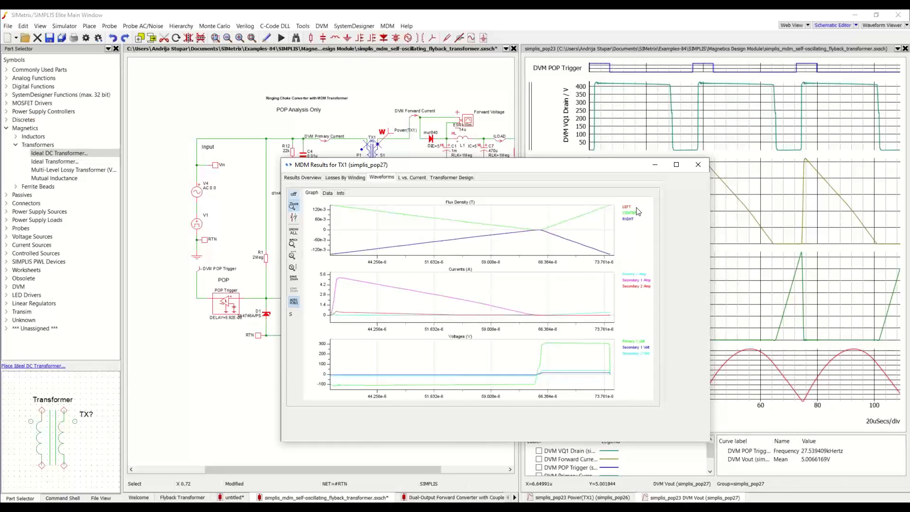
left_click(311, 176)
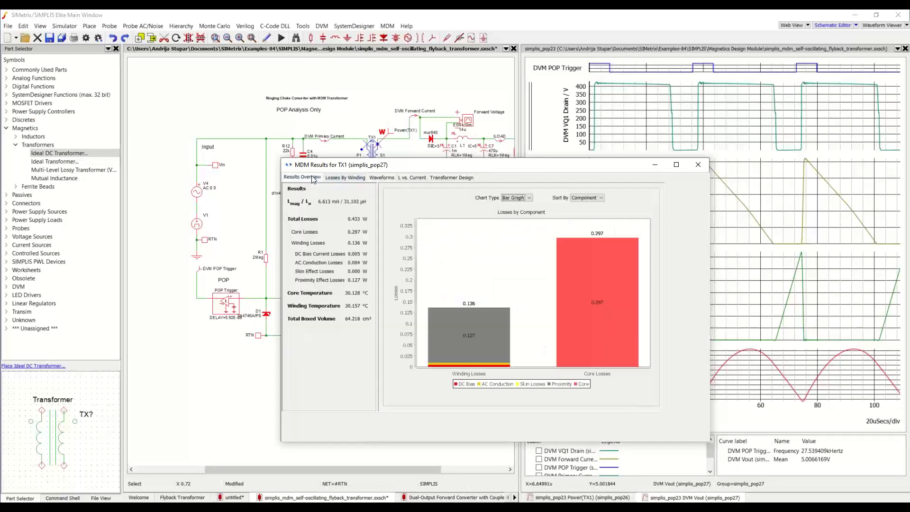
left_click(342, 179)
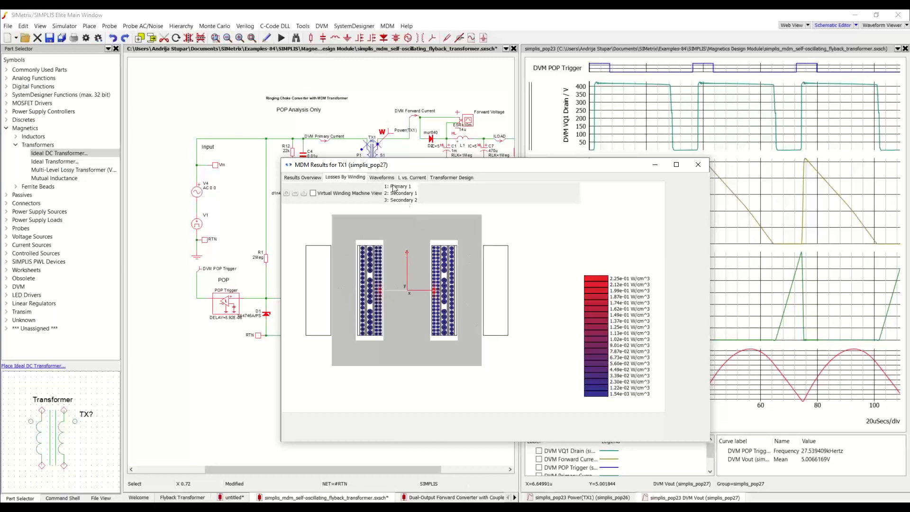
Step: Display a measurement cursor on TX1's flux density, current and voltage waveforms and compare them with the winding loss map
left_click(381, 177)
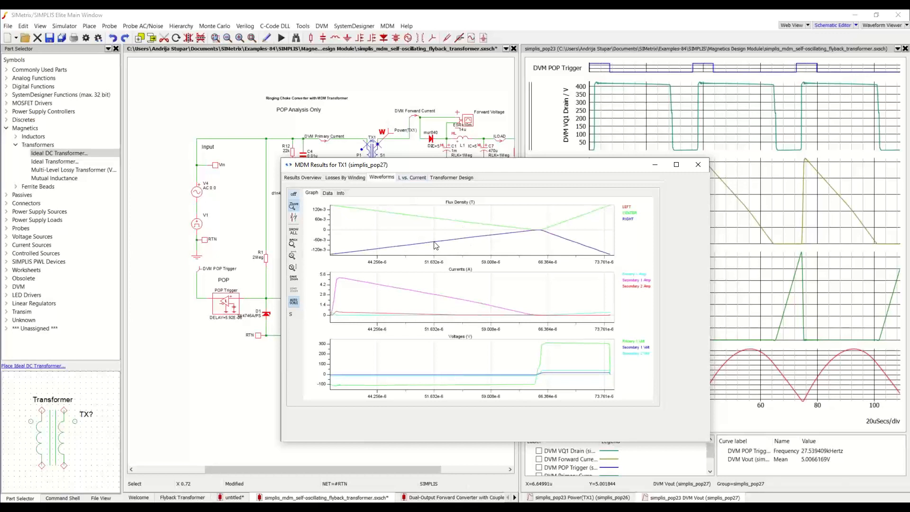
left_click(293, 217)
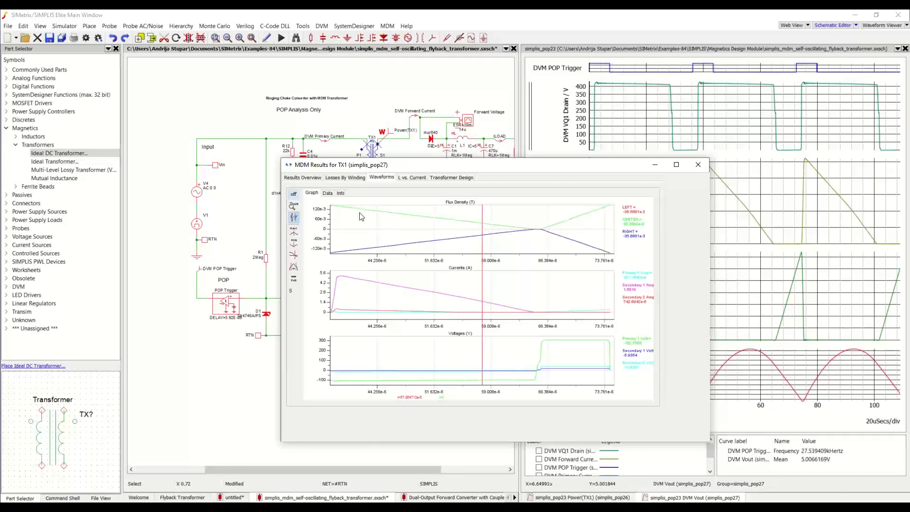
left_click(351, 177)
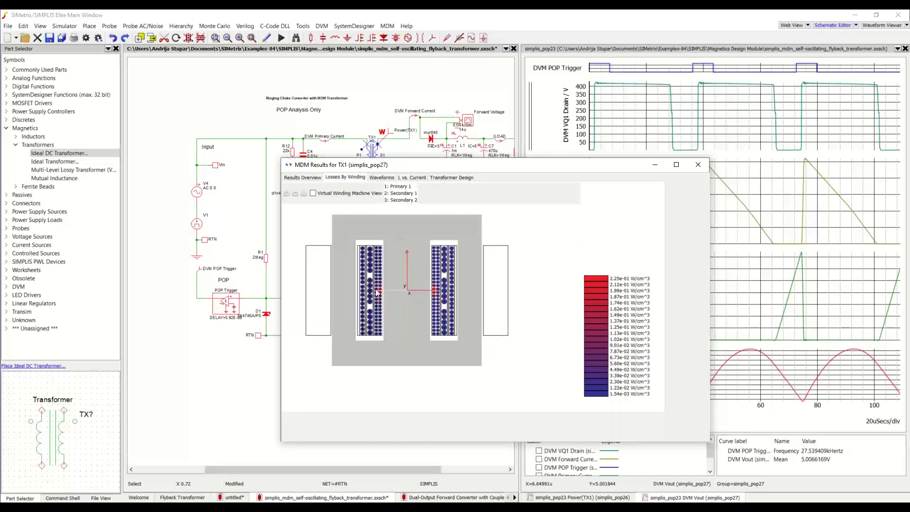
left_click(390, 179)
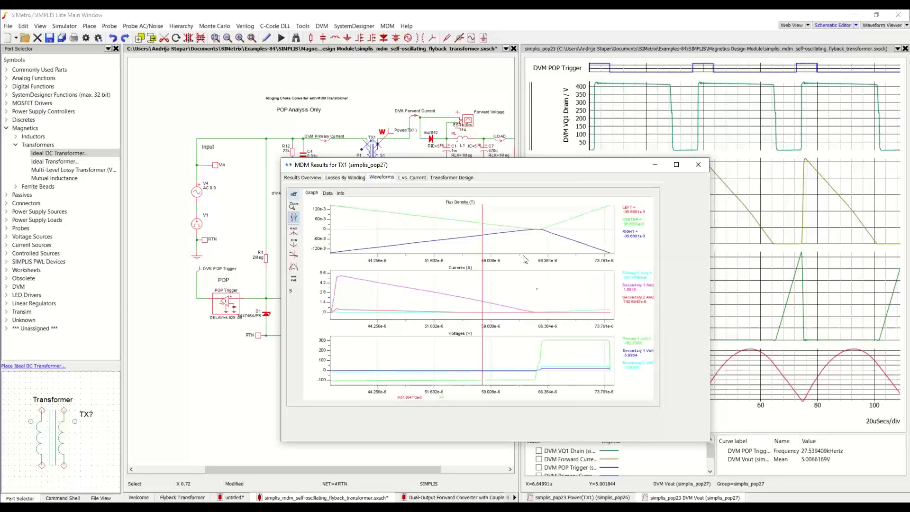
Step: View the inductance versus current curve and read through TX1's transformer design report down to losses and temperatures
left_click(419, 178)
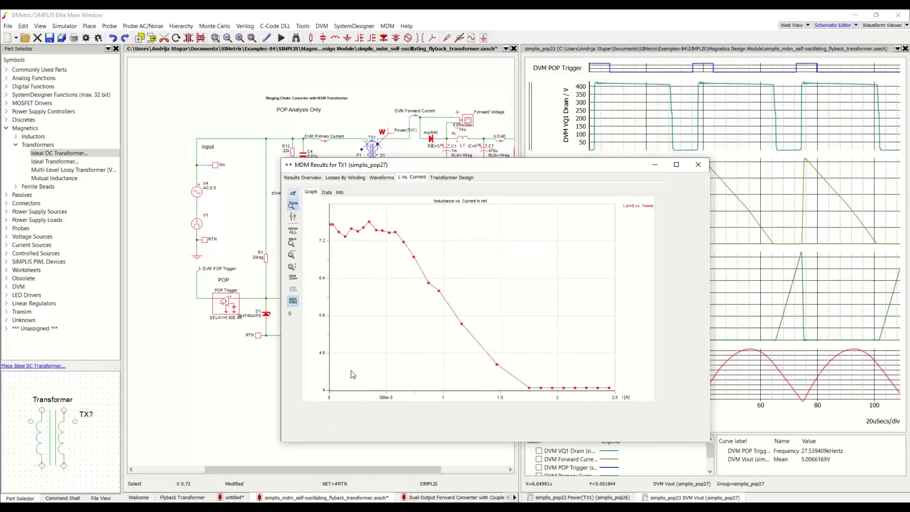
left_click(462, 180)
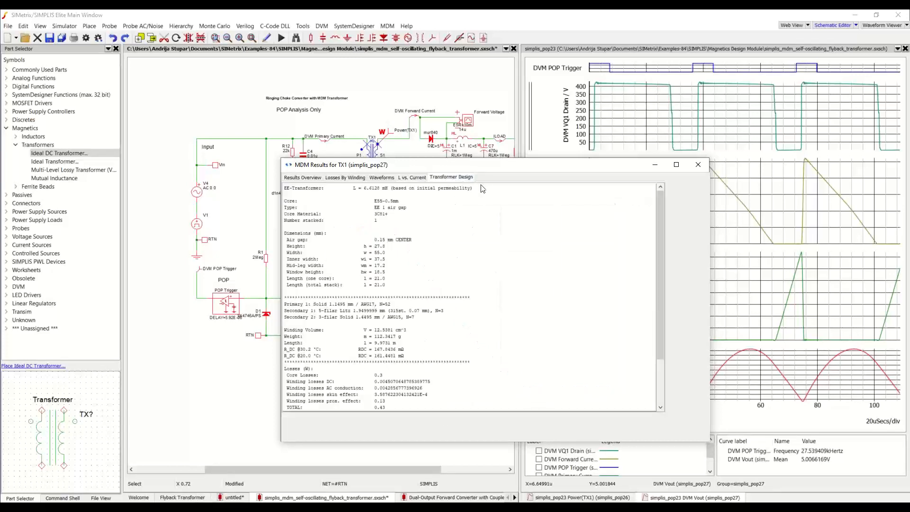
scroll(503, 288, "down", 1)
scroll(504, 288, "down", 2)
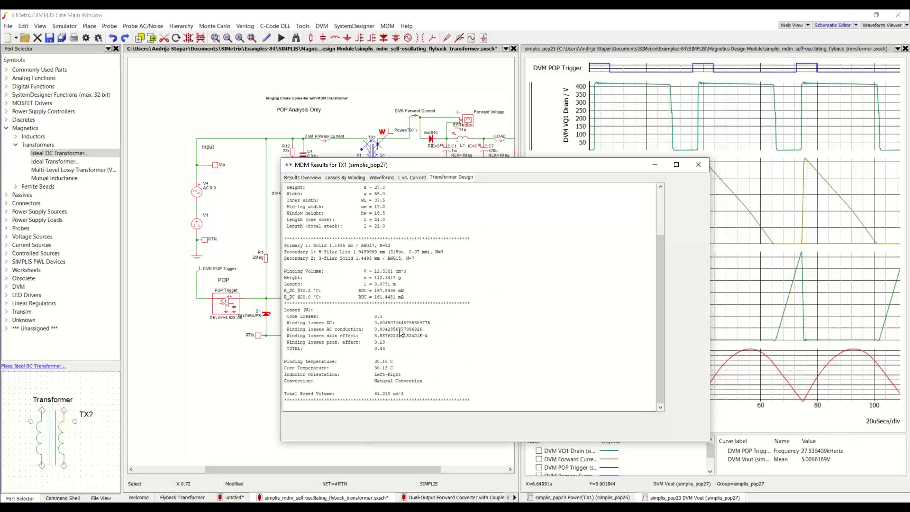
Step: Highlight the DC winding losses in the transformer design report and compare them with the loss values in the results overview
left_click_drag(378, 322, 448, 327)
left_click(448, 327)
left_click(317, 180)
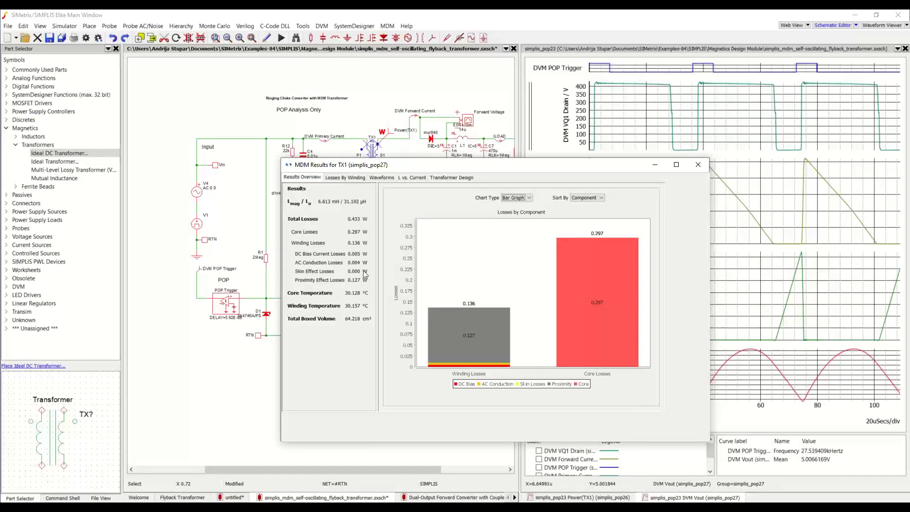
left_click(450, 178)
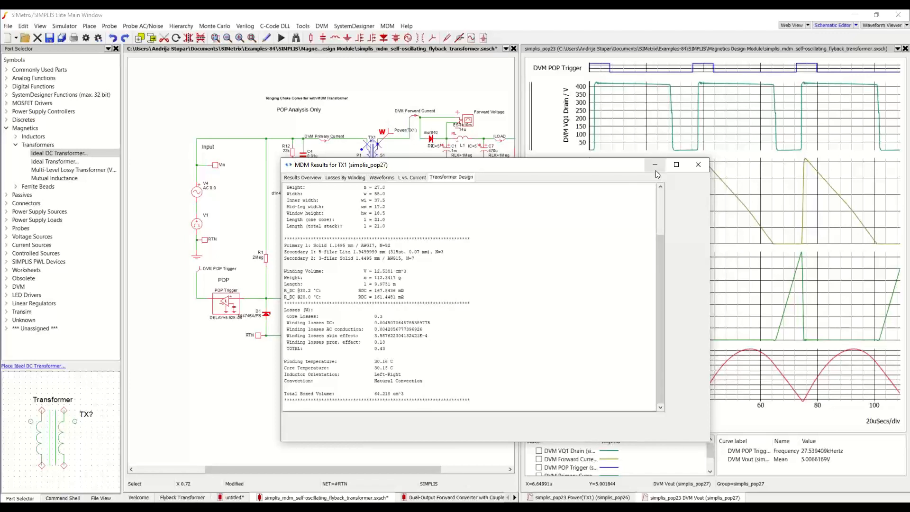
Step: Close TX1's MDM results, open TX1 in SIMPLIS MDM and show its windings in the virtual winding machine view
left_click(692, 167)
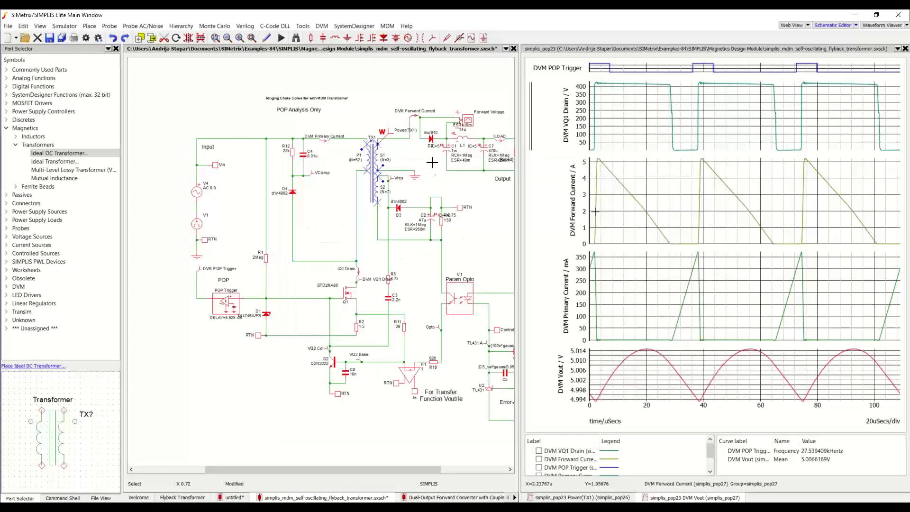
double_click(374, 167)
left_click(365, 285)
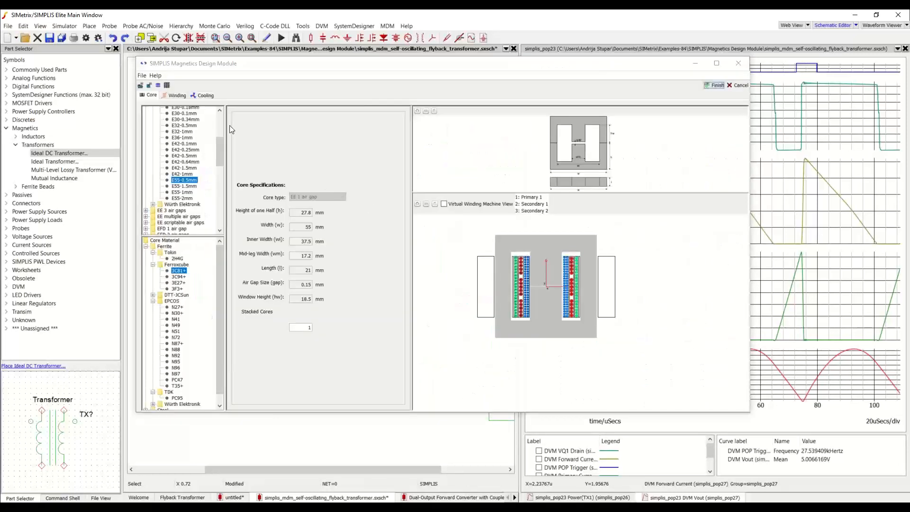
left_click(183, 97)
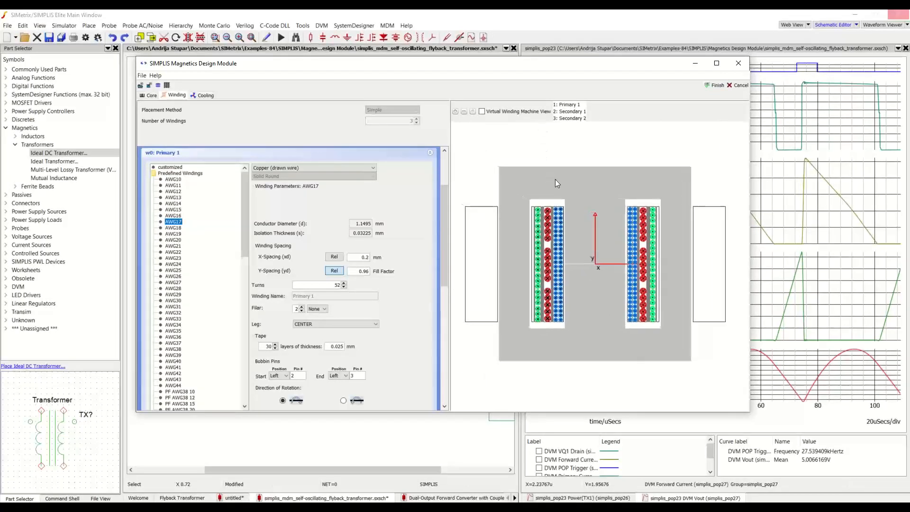
left_click(528, 111)
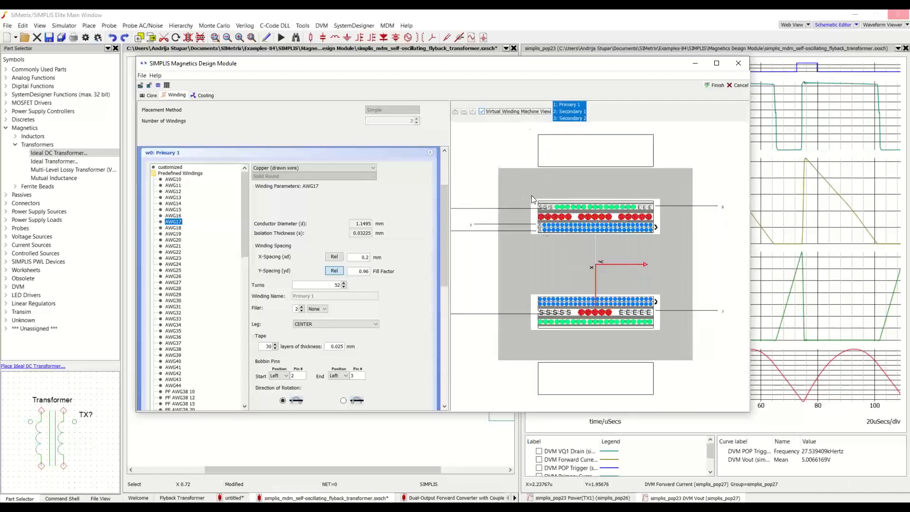
left_click_drag(556, 274, 568, 274)
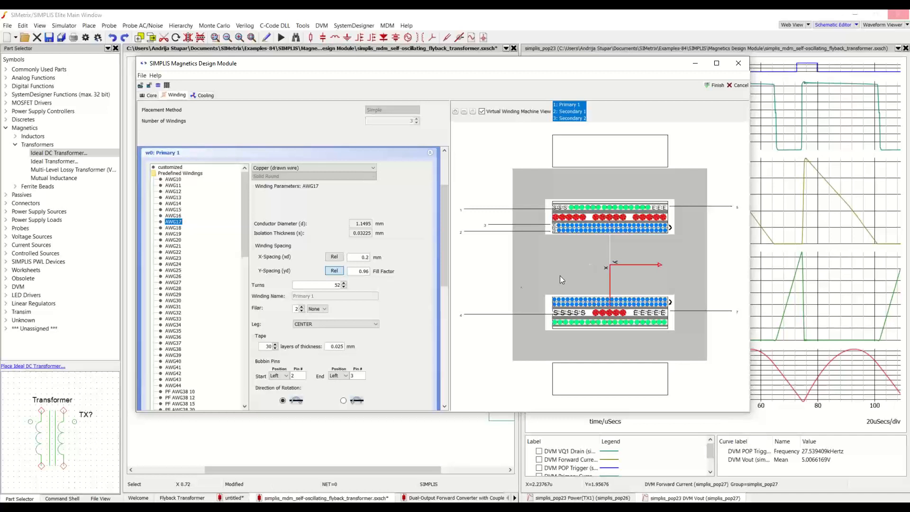
Step: Bring up Primary 1's bobbin pin settings and view the start and end connections of each winding separately
scroll(444, 259, "down", 1)
scroll(444, 258, "down", 3)
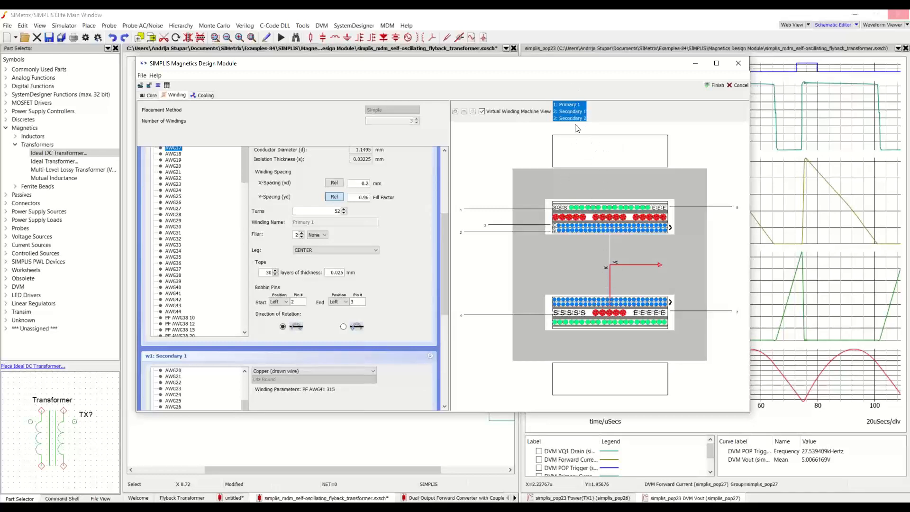
left_click(577, 105)
left_click(574, 112)
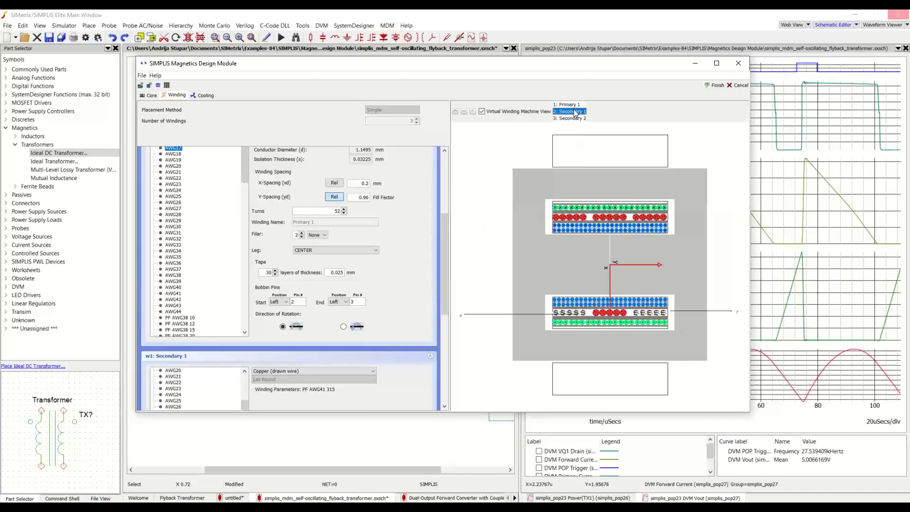
left_click(575, 119)
left_click(574, 111)
left_click(575, 105)
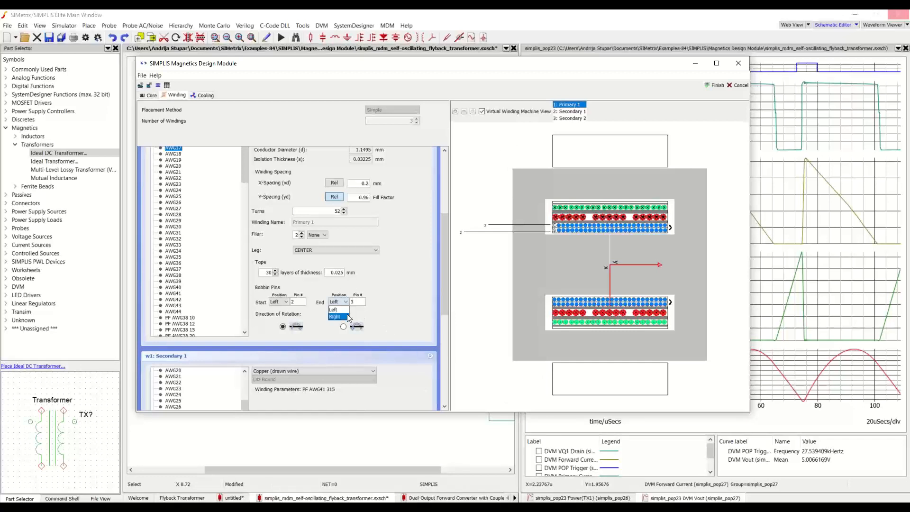
Step: Try a Right end position with pin 6 and the opposite direction of rotation on Primary 1, restoring the original settings
left_click(342, 310)
key("Tab")
type("6")
double_click(360, 301)
double_click(304, 304)
left_click(348, 330)
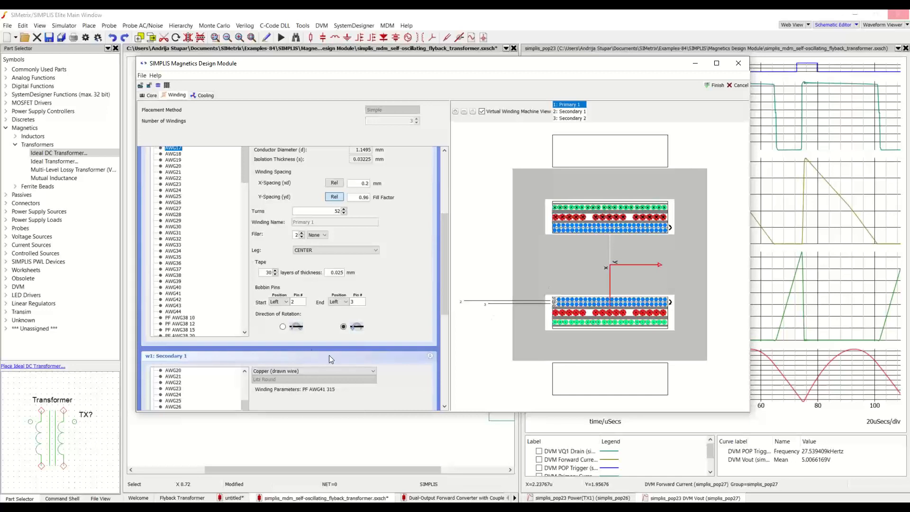
left_click(283, 326)
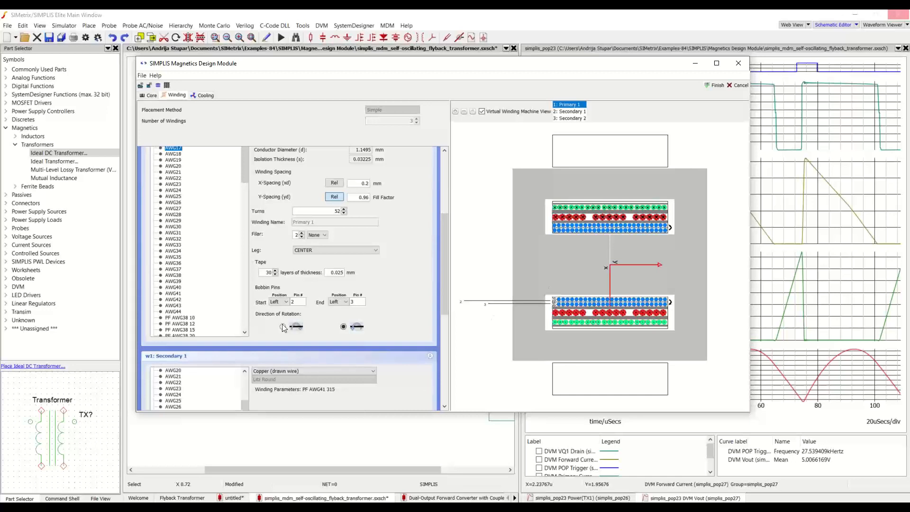
Step: Show all three windings together, examine their start and end turns up close, and cancel the MDM editing
left_click(581, 118)
left_click(574, 105, "shift")
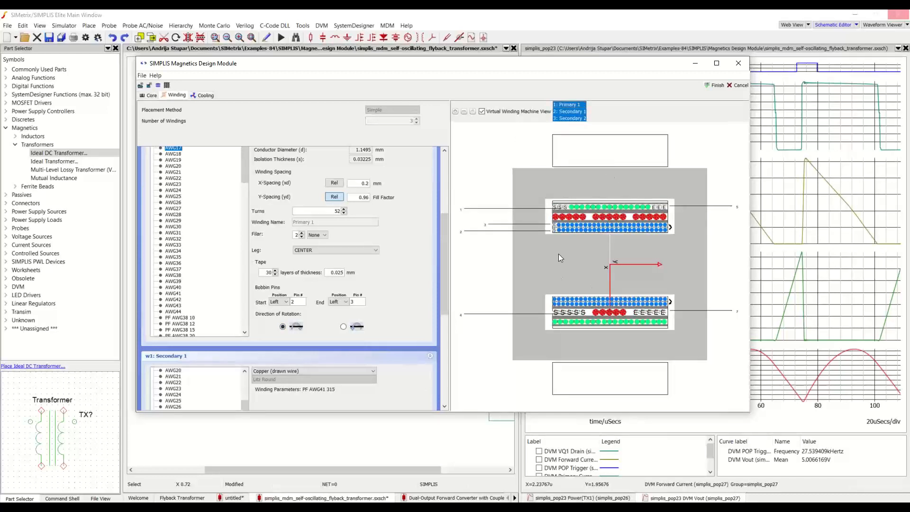
scroll(557, 231, "up", 5)
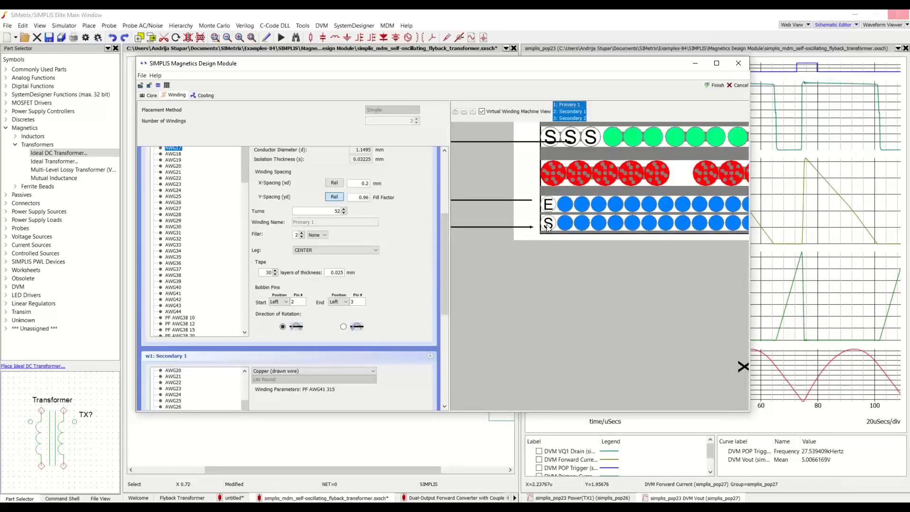
scroll(544, 263, "down", 2)
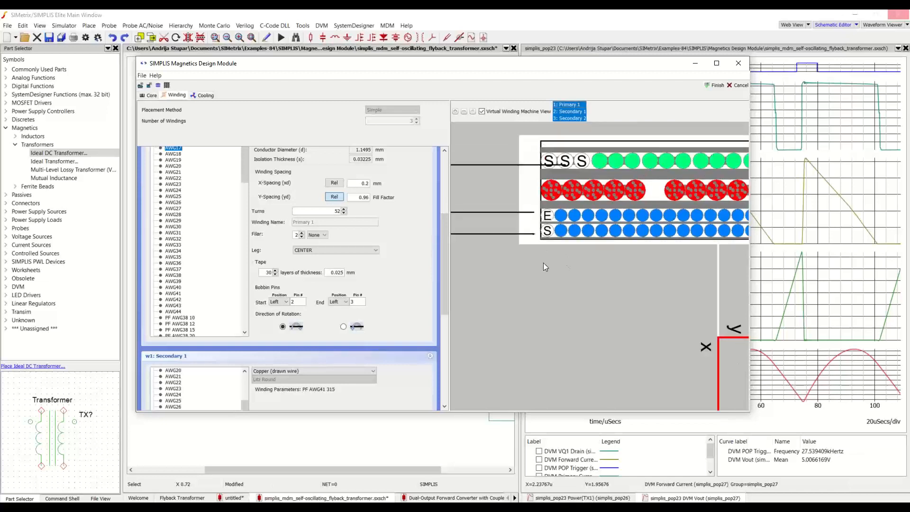
scroll(542, 263, "down", 3)
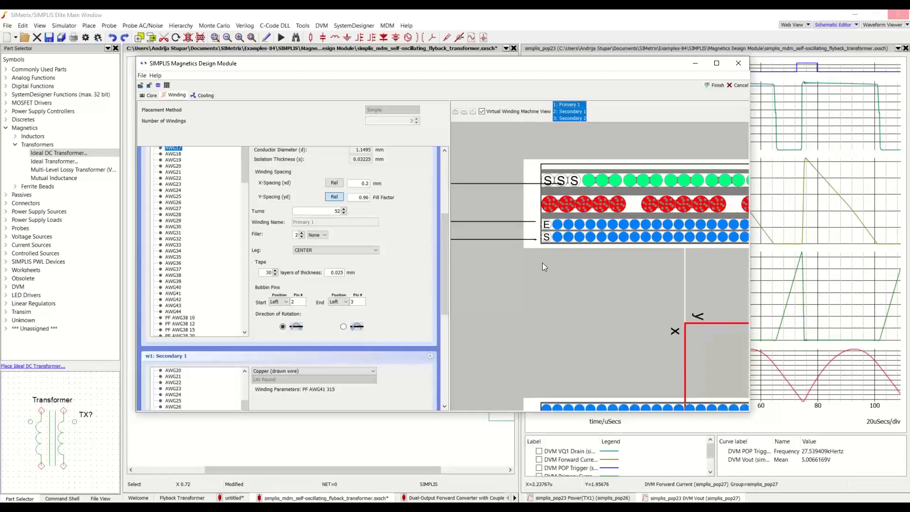
scroll(655, 302, "up", 3)
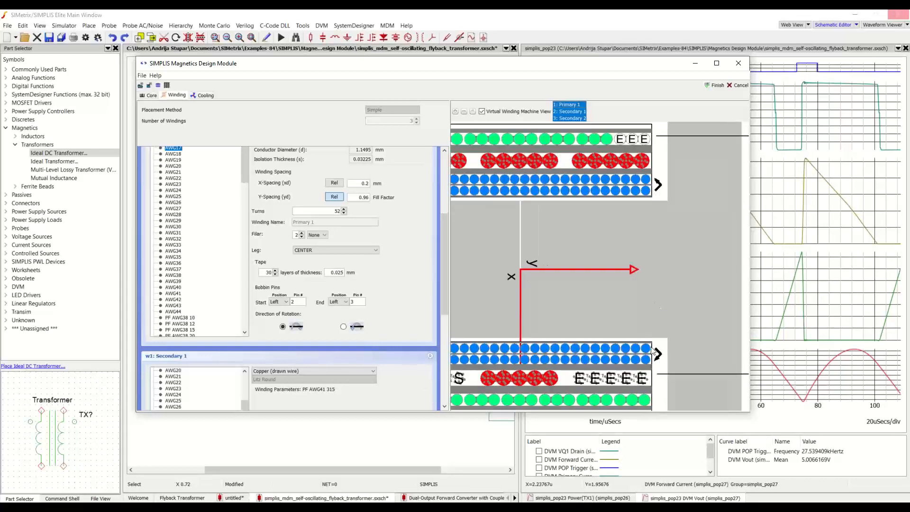
scroll(548, 315, "down", 4)
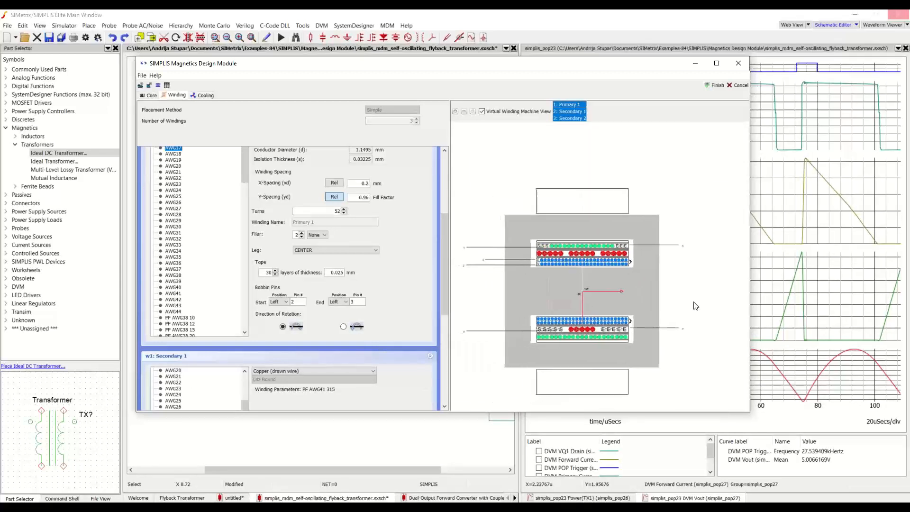
scroll(631, 307, "down", 2)
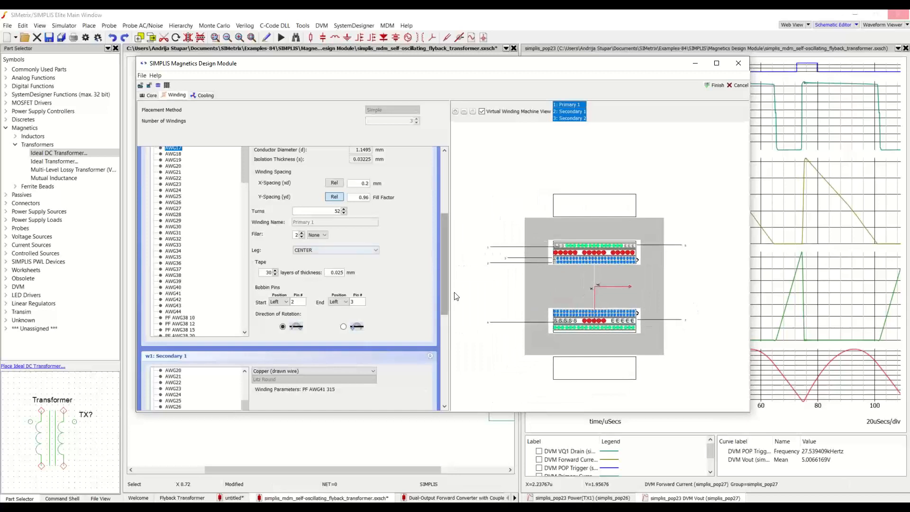
scroll(448, 283, "down", 5)
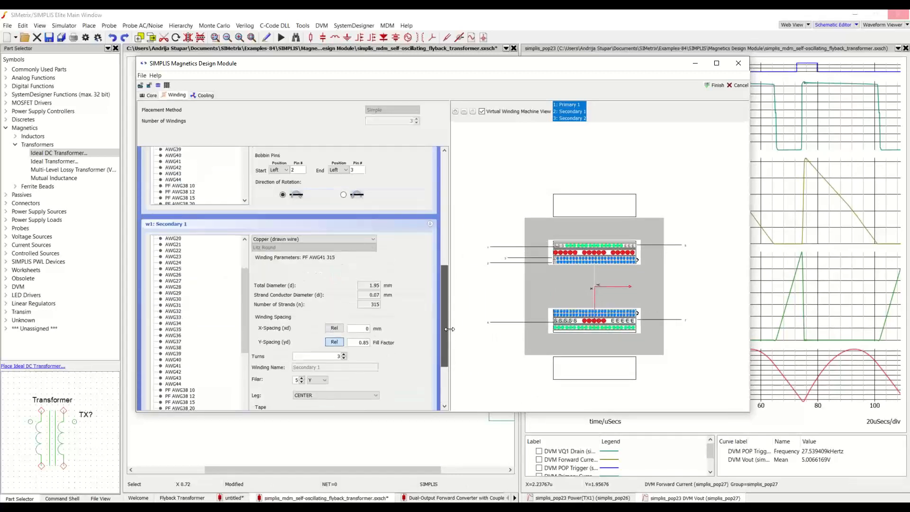
scroll(447, 283, "up", 5)
scroll(450, 287, "up", 5)
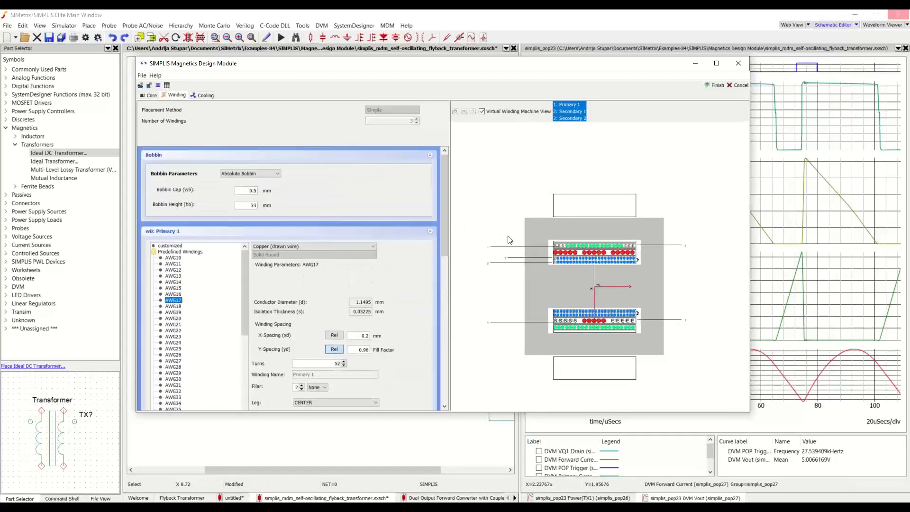
left_click(740, 86)
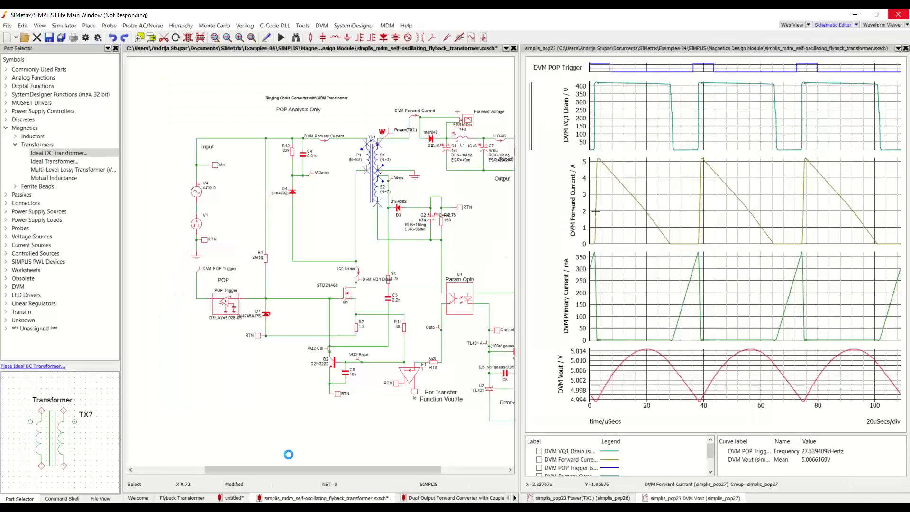
Step: Close the waveform graphs and advance the webinar pages from Flyback Transformer to the Forward Converter specifications
left_click(192, 497)
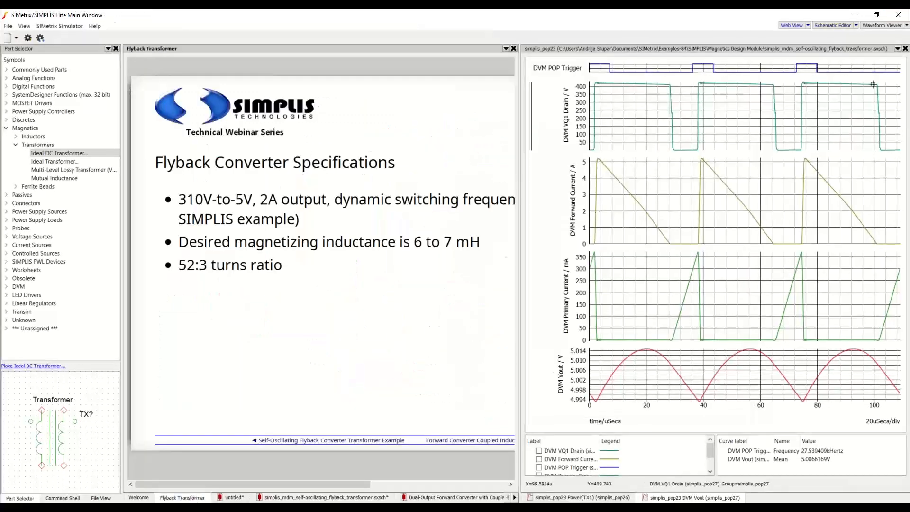
left_click(897, 48)
left_click(905, 48)
left_click(575, 437)
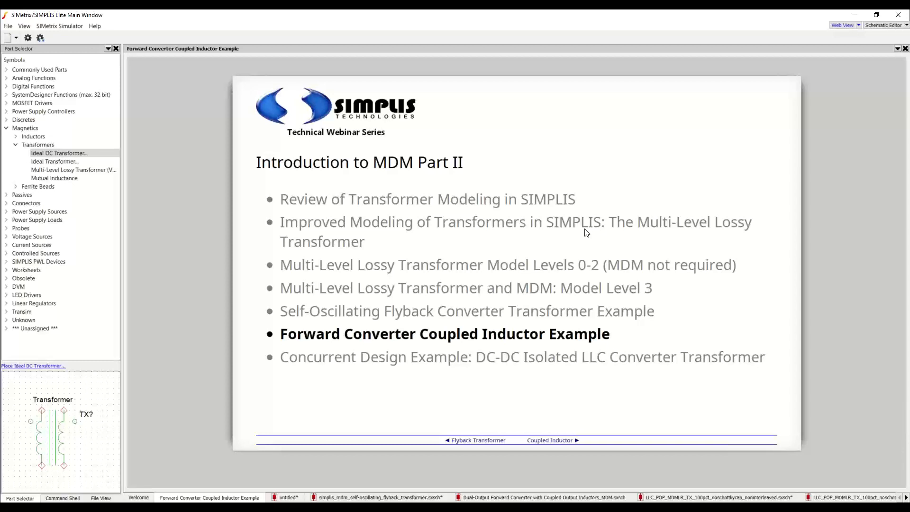
left_click(568, 441)
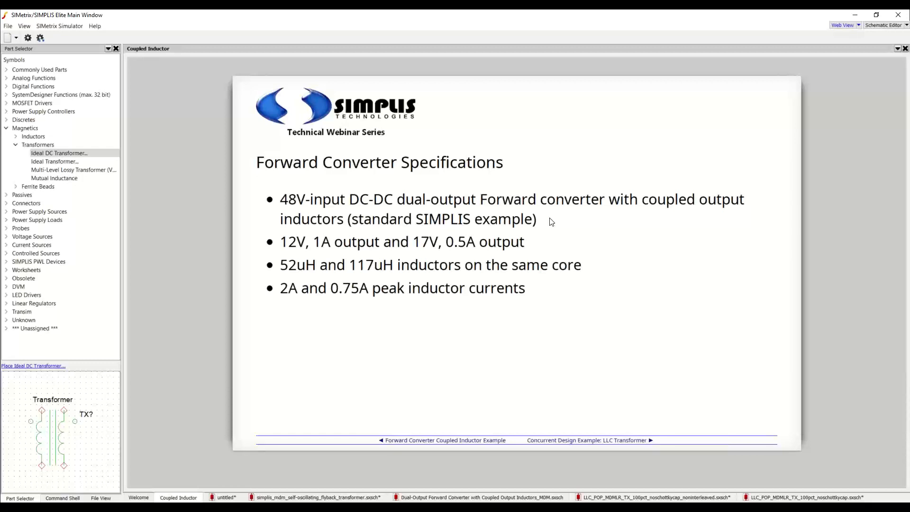
Step: Open TX2 of the Dual-Output Forward Converter schematic in SIMPLIS MDM and turn off the virtual winding machine view
left_click(529, 496)
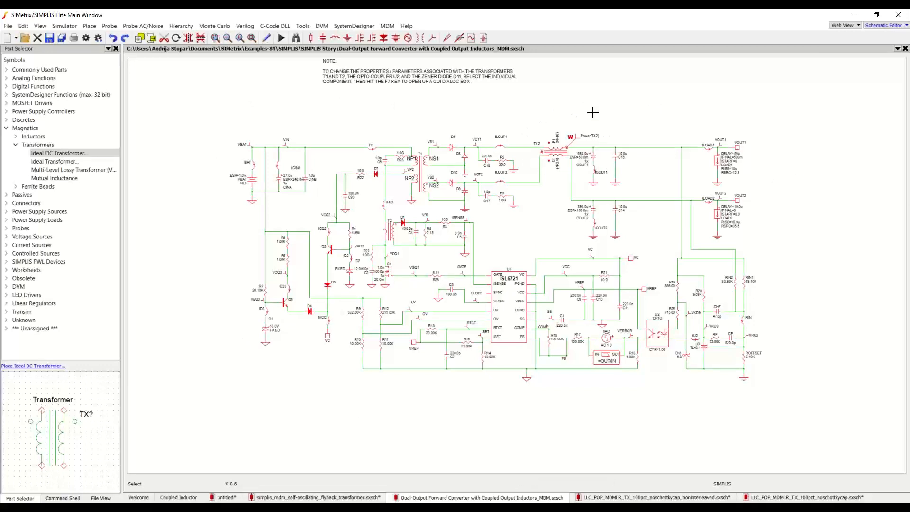
left_click(559, 152)
key("F7")
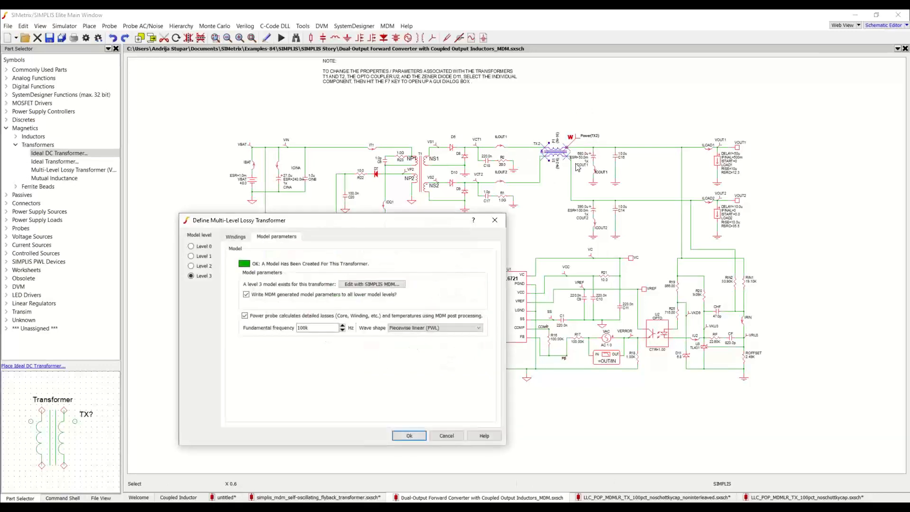
left_click(391, 286)
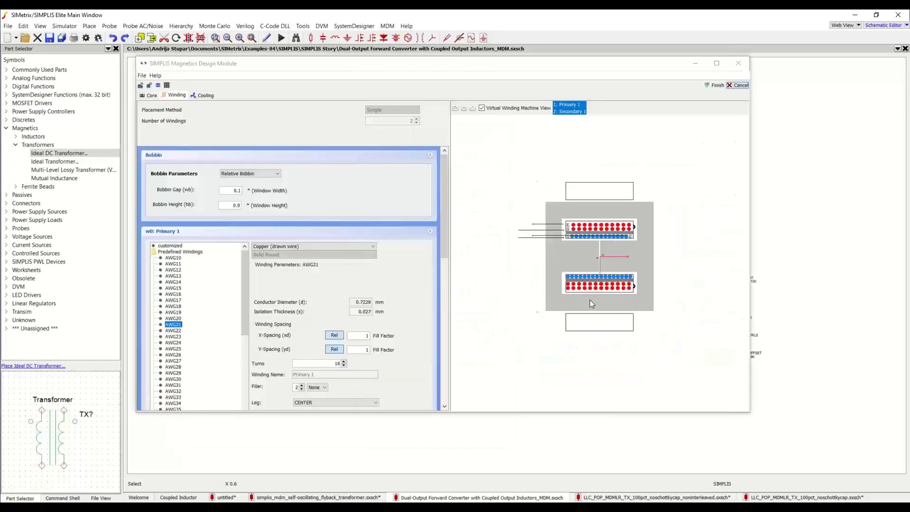
left_click(521, 108)
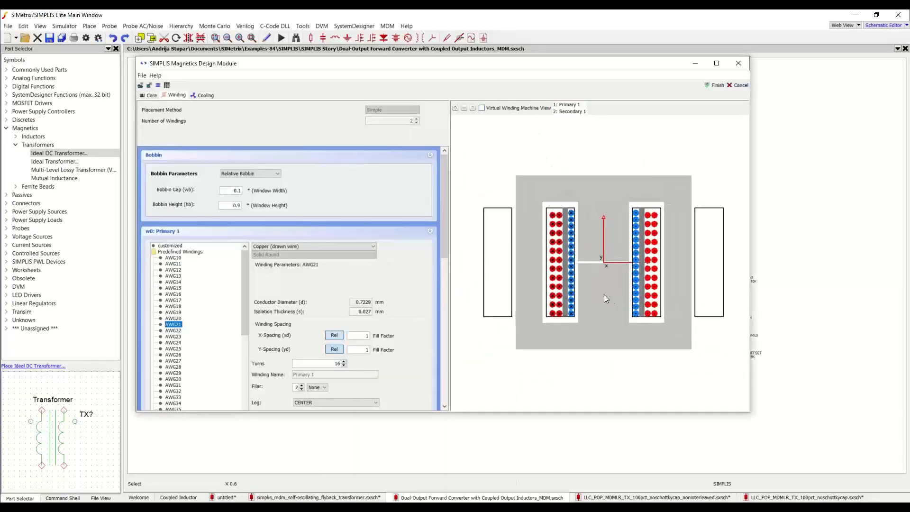
scroll(603, 294, "up", 3)
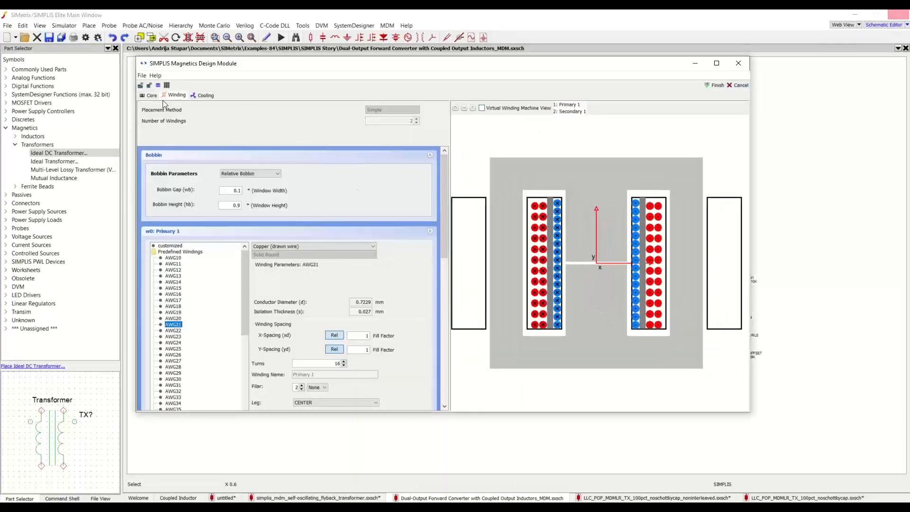
Step: Review TX2's core, core material, Primary 1 and Secondary 1 winding settings, and finish the MDM design
left_click(150, 95)
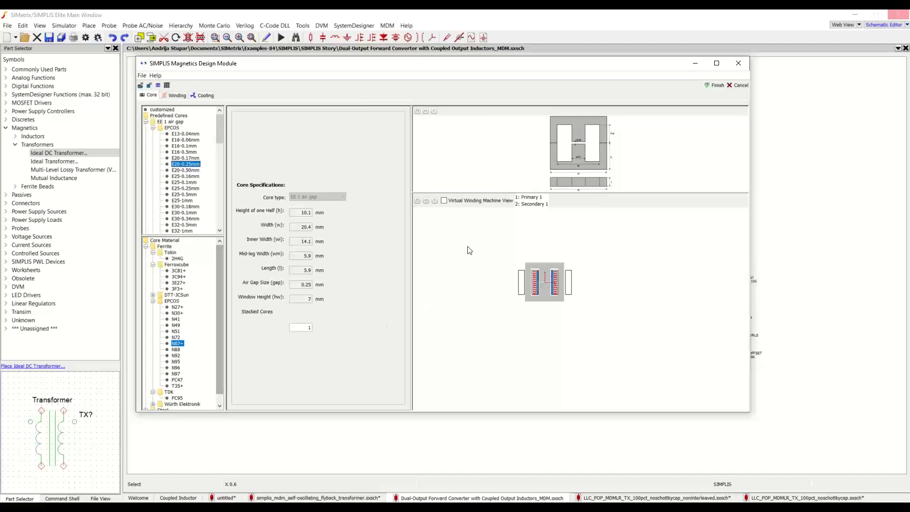
left_click(434, 201)
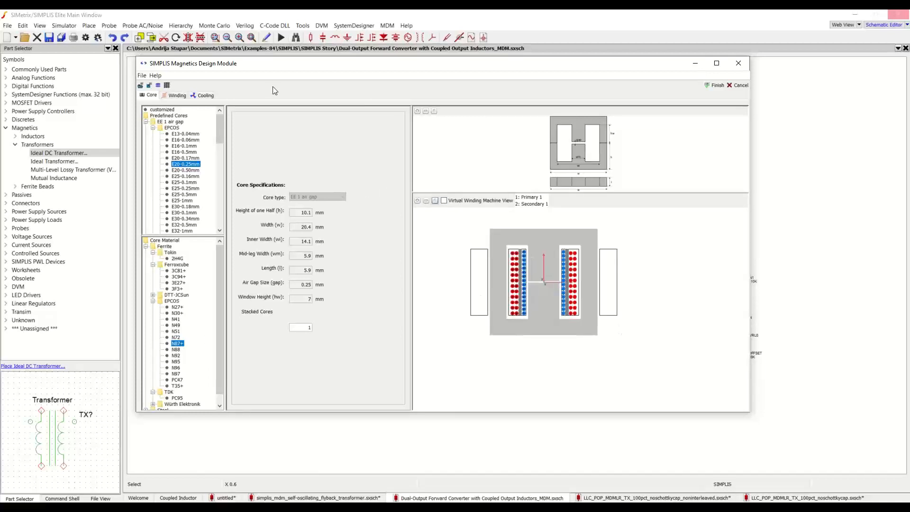
left_click(175, 96)
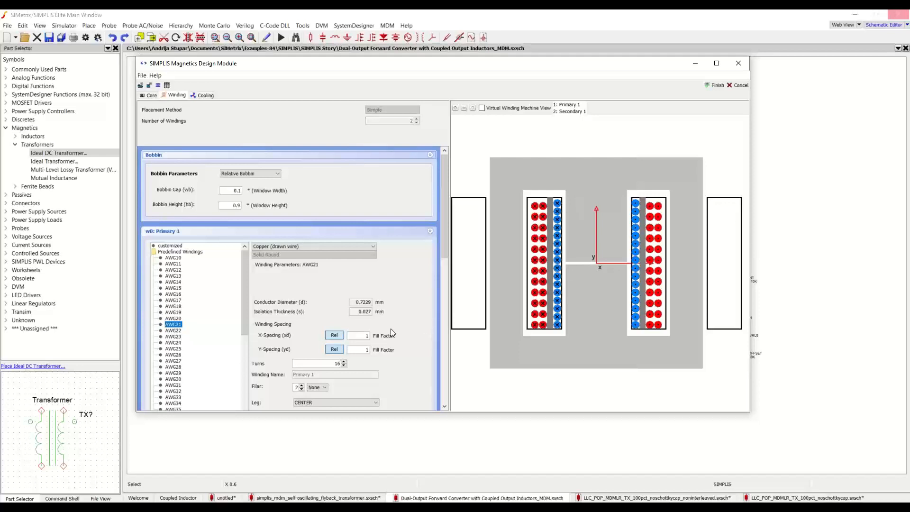
scroll(390, 329, "down", 3)
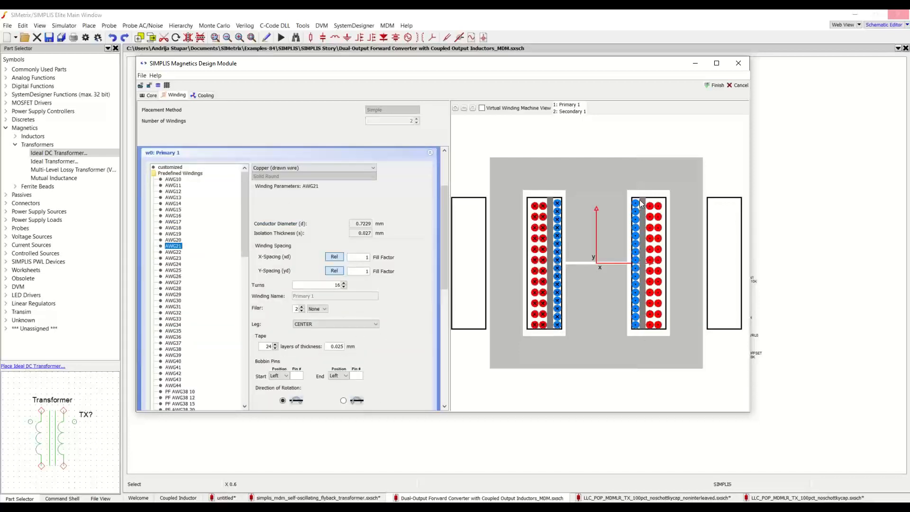
scroll(403, 324, "down", 3)
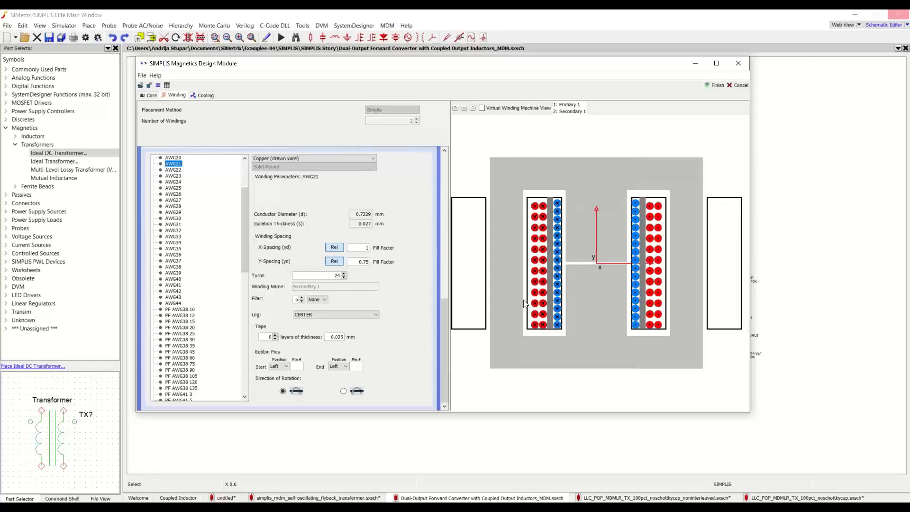
scroll(358, 313, "up", 5)
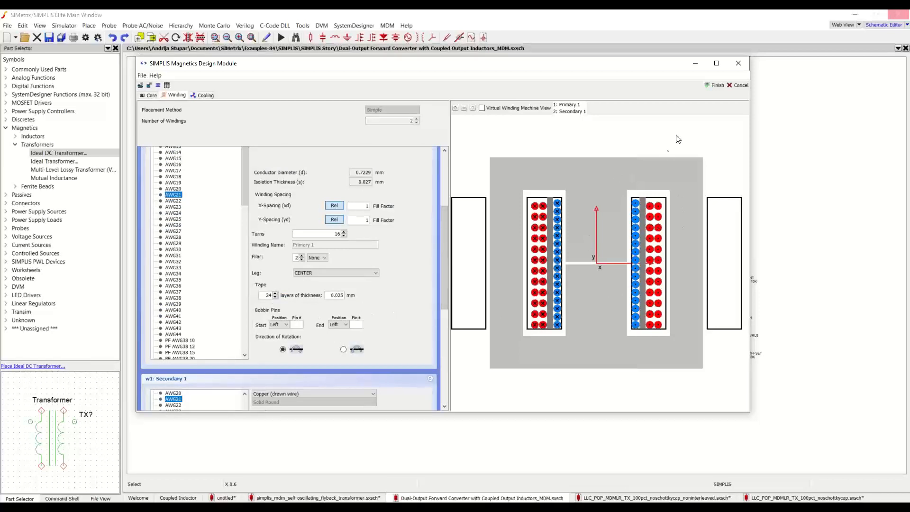
left_click(715, 86)
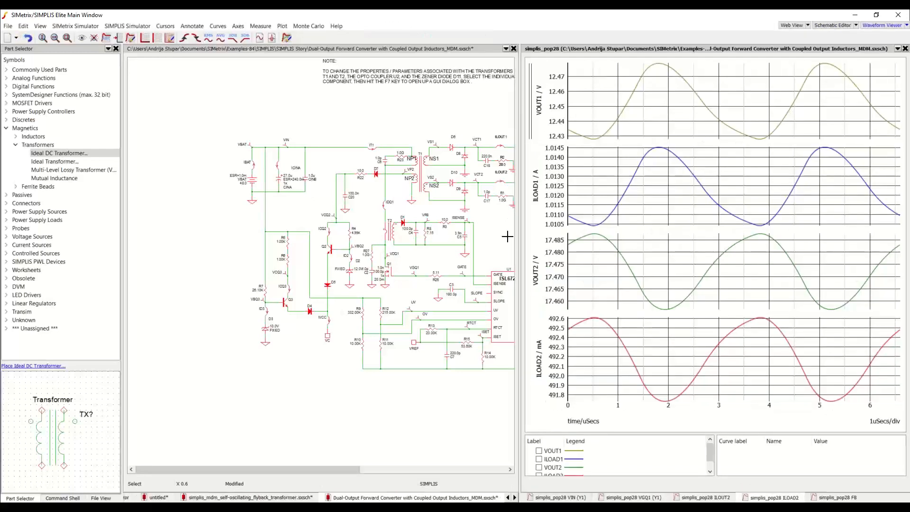
Step: Examine the MDM results for TX2, comparing the loss breakdown by component with the loss distribution across the windings up close
left_click(507, 236)
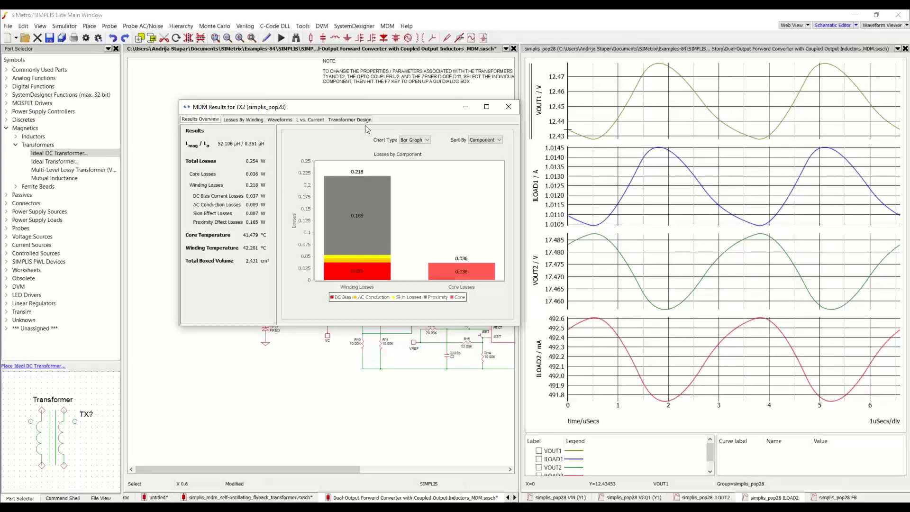
left_click_drag(390, 113, 359, 174)
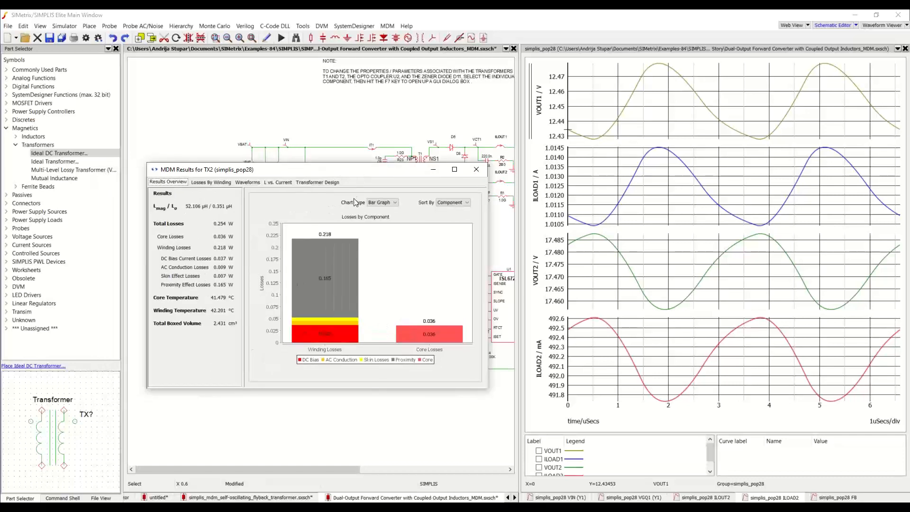
left_click(228, 182)
scroll(255, 235, "up", 5)
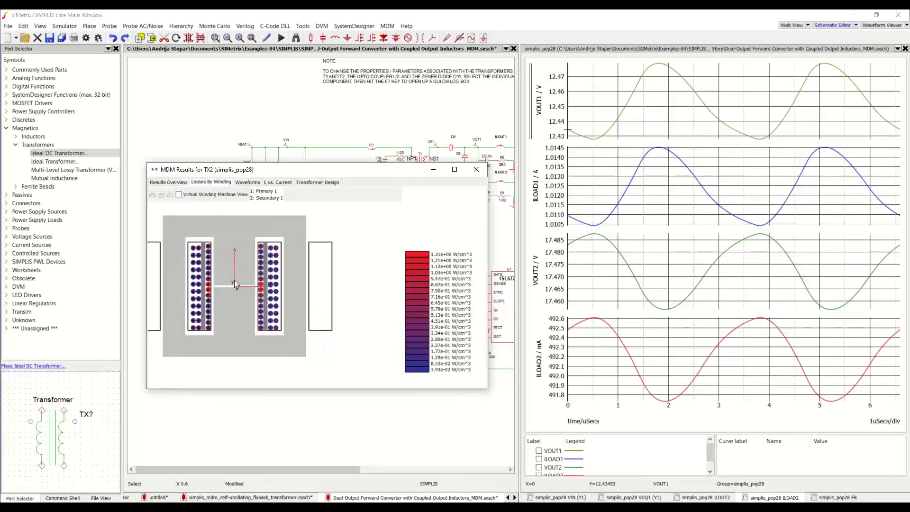
scroll(261, 280, "down", 1)
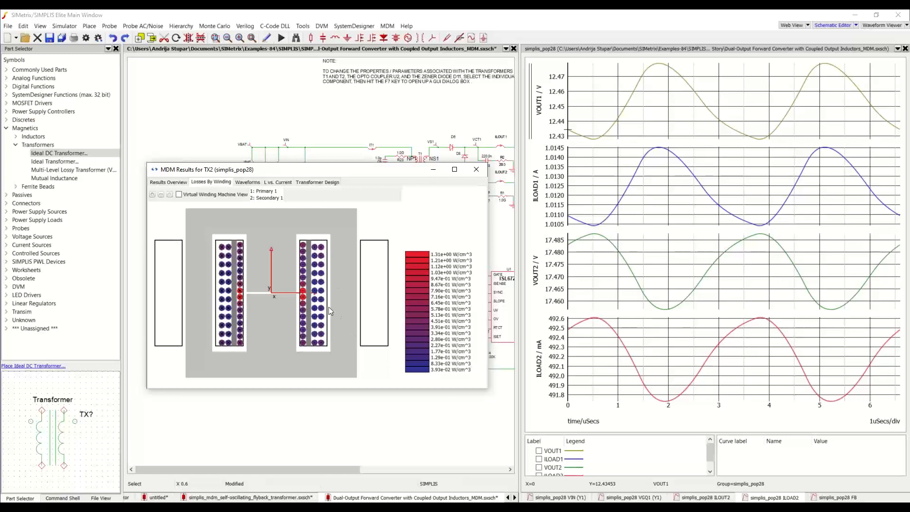
mouse_move(329, 293)
left_click(174, 184)
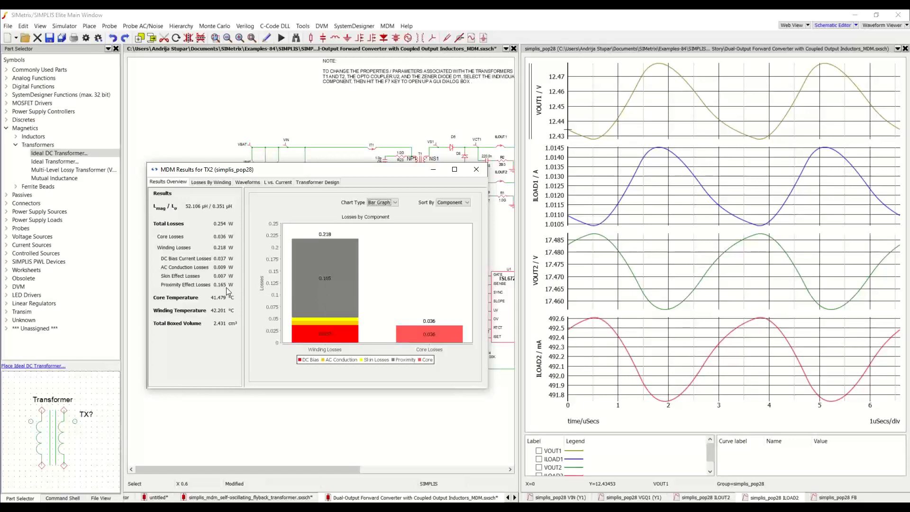
left_click(227, 183)
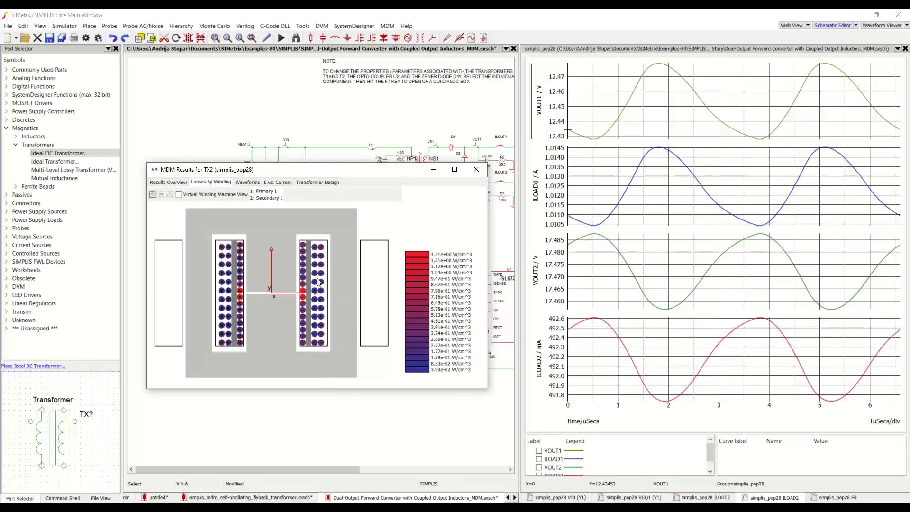
Step: Review TX2's MDM waveforms, inductance versus current curve and transformer design report, and close the results
left_click(254, 183)
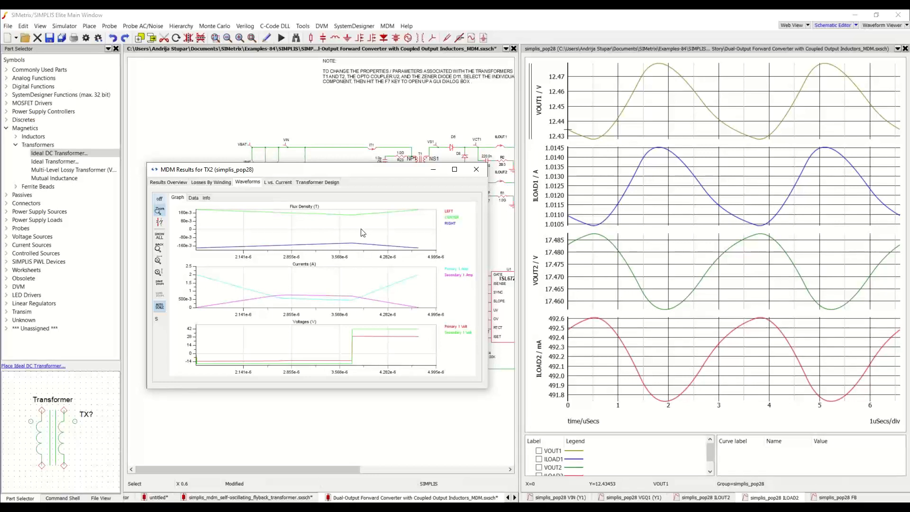
left_click(286, 183)
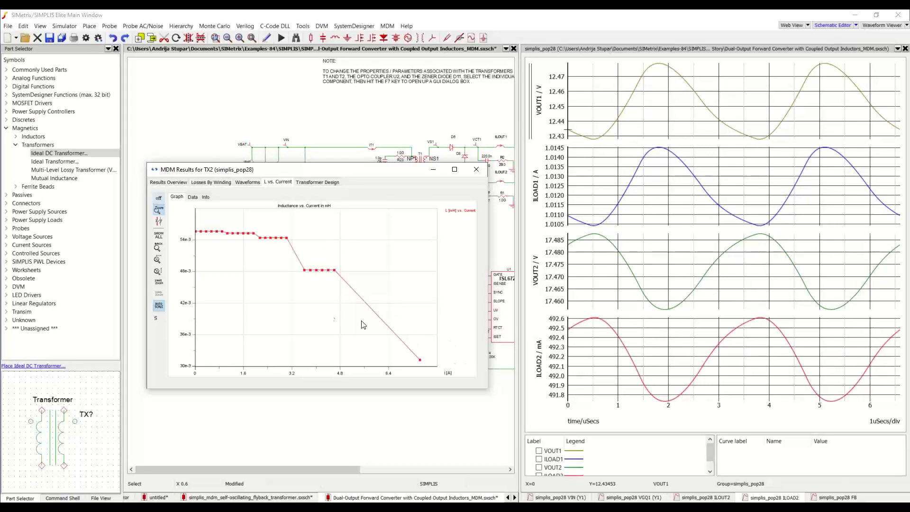
left_click(330, 182)
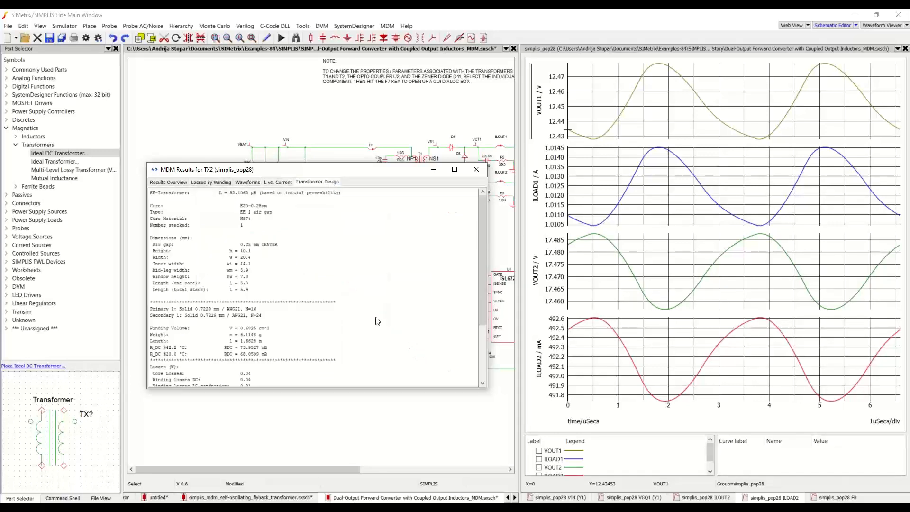
left_click(476, 170)
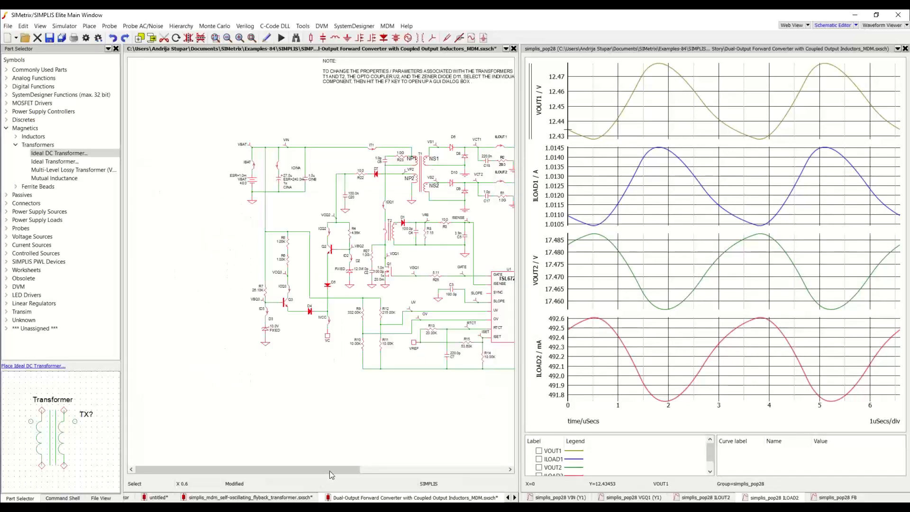
Step: Plot the PWL magnetizing inductance points of TX2 in the forward converter's output stage and inspect the curve
left_click_drag(331, 469, 457, 472)
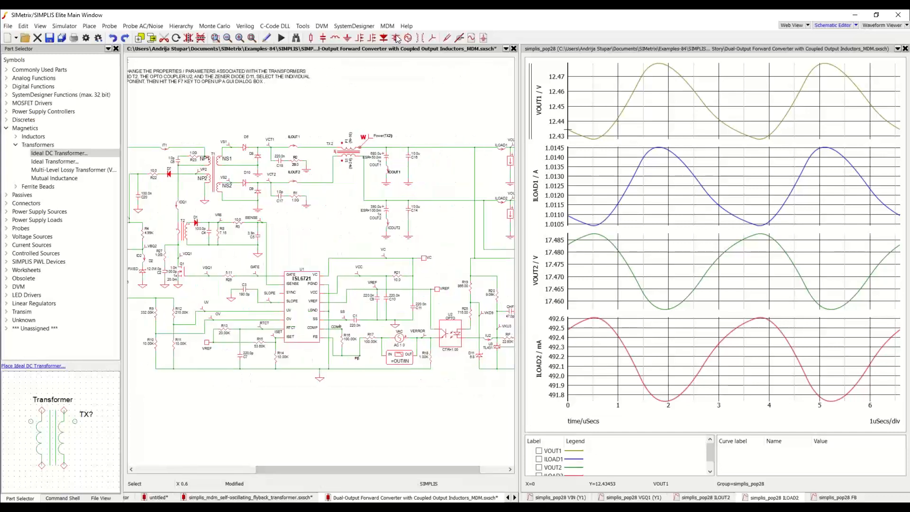
left_click(355, 151)
right_click(351, 153)
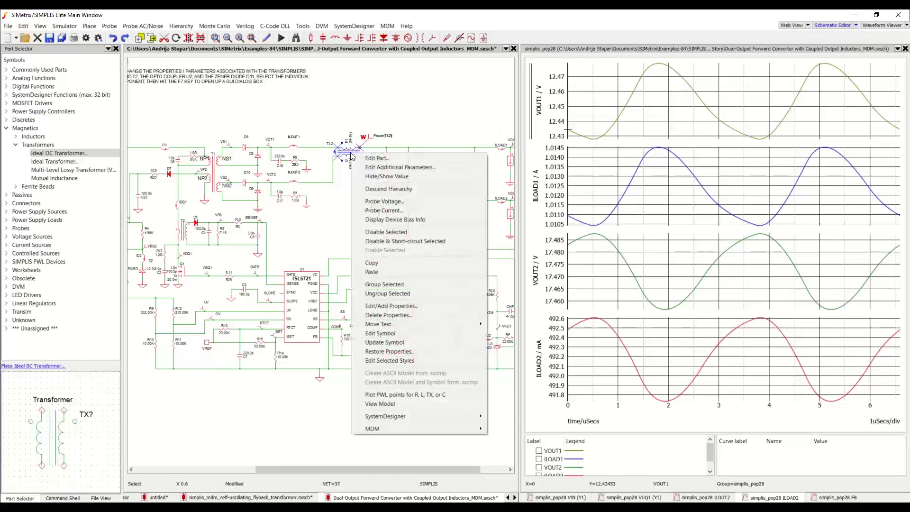
right_click(339, 152)
right_click(343, 151)
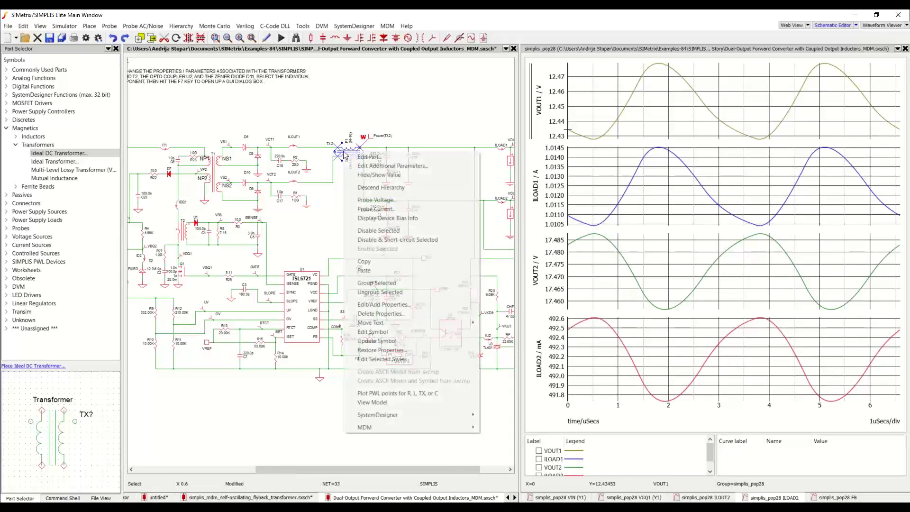
left_click(424, 394)
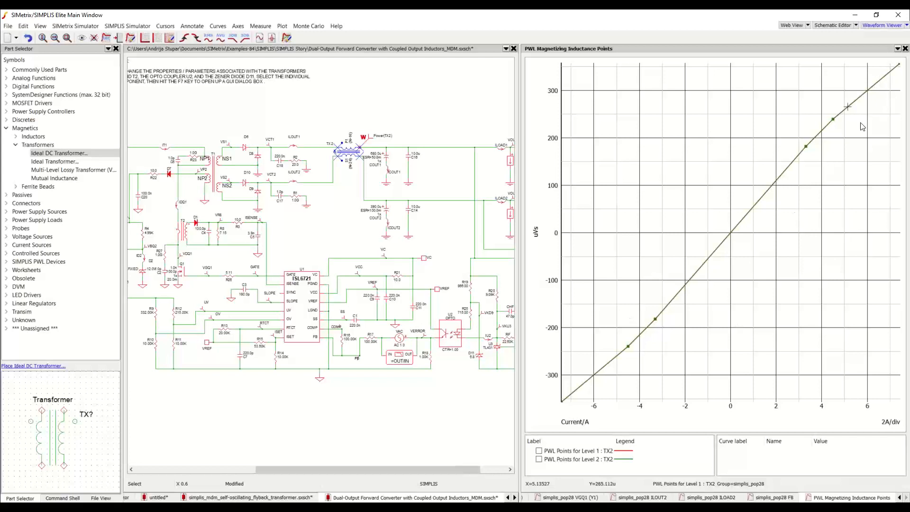
left_click(437, 97)
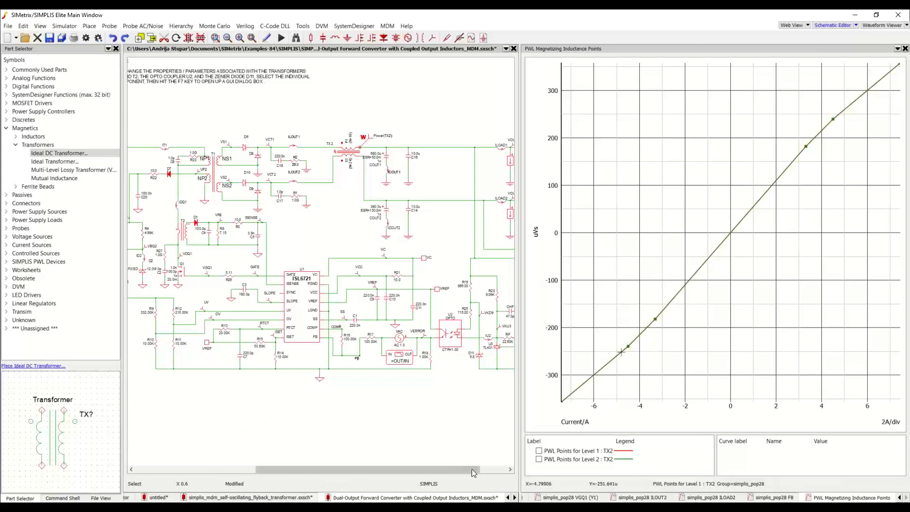
Step: Close the untitled schematic without saving, return to the Coupled Inductor webinar page, and close the waveform graphs
left_click(507, 497)
left_click(224, 498)
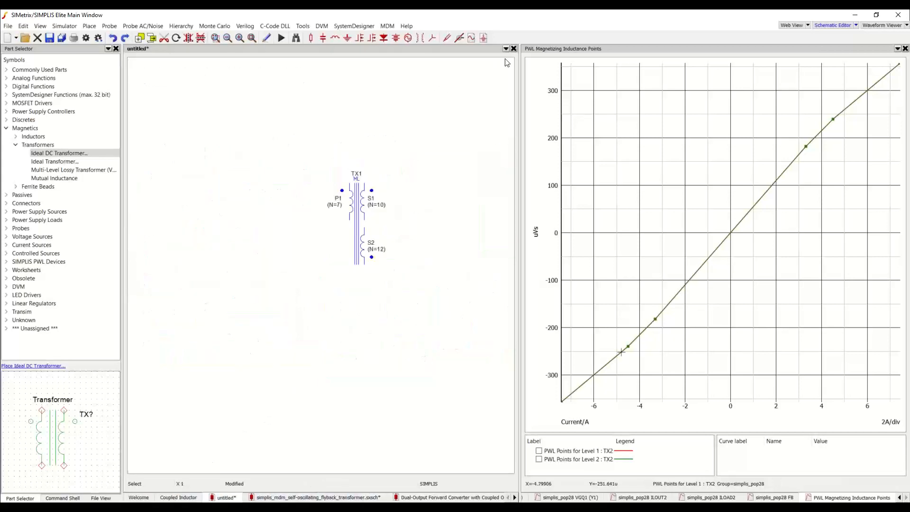
left_click(514, 49)
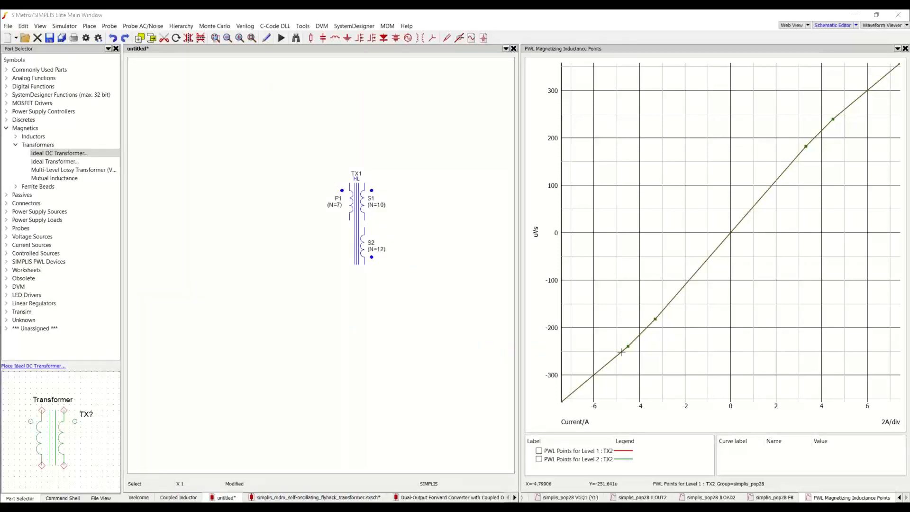
key("n")
left_click(162, 497)
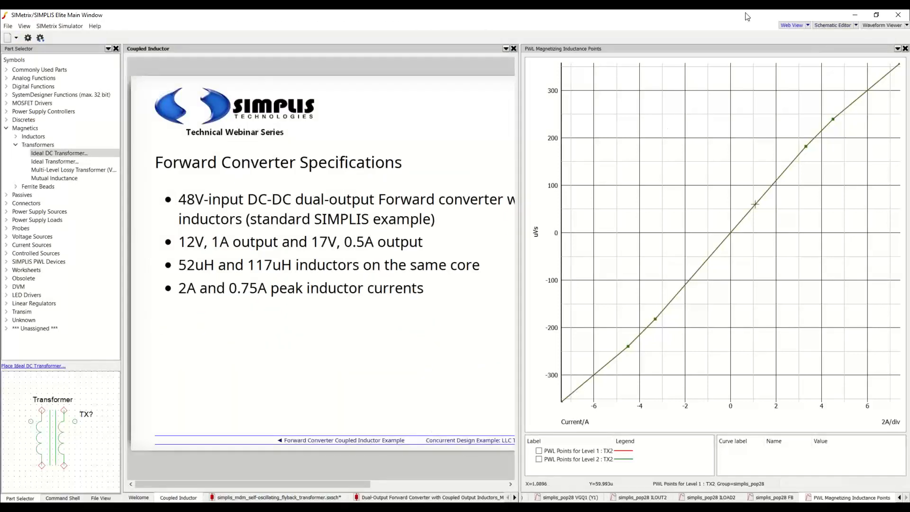
left_click(897, 48)
left_click(871, 64)
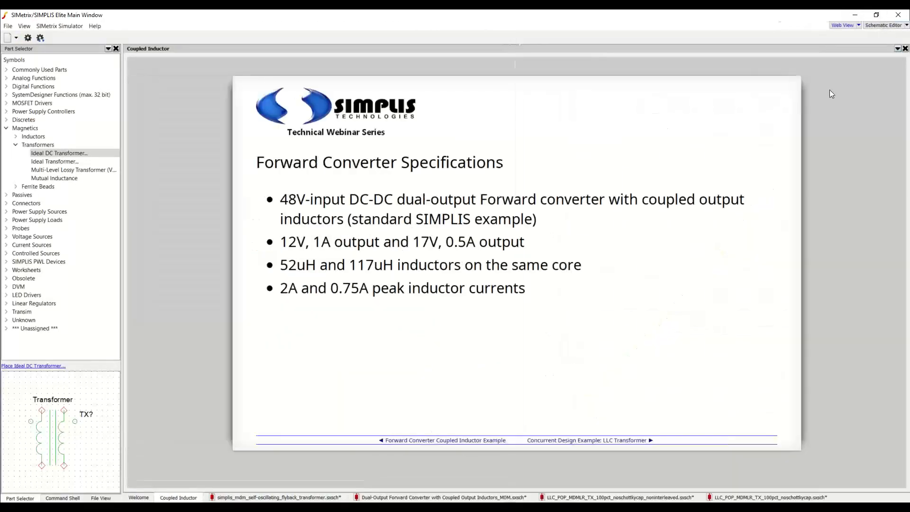
Step: Advance the webinar pages from the Forward Converter specifications through the LLC concurrent design example to the LLC Transformer specs
left_click(609, 440)
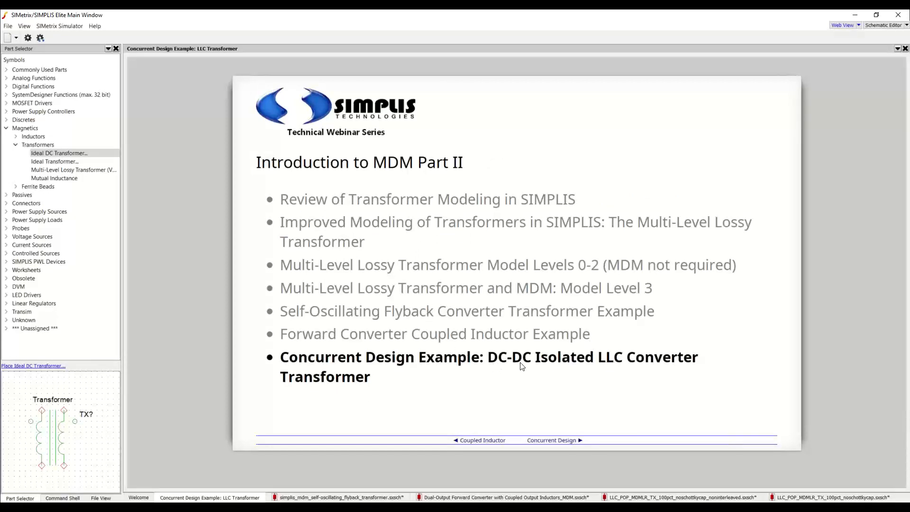
left_click(573, 441)
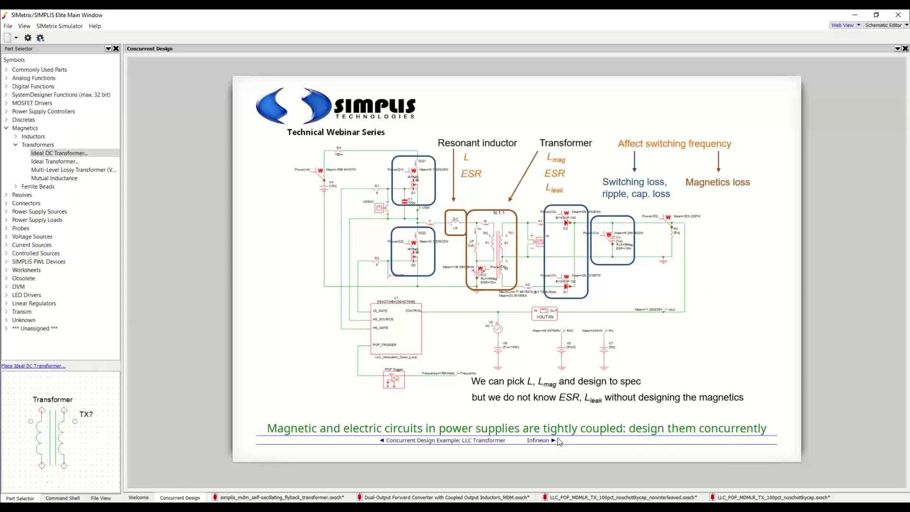
left_click(539, 440)
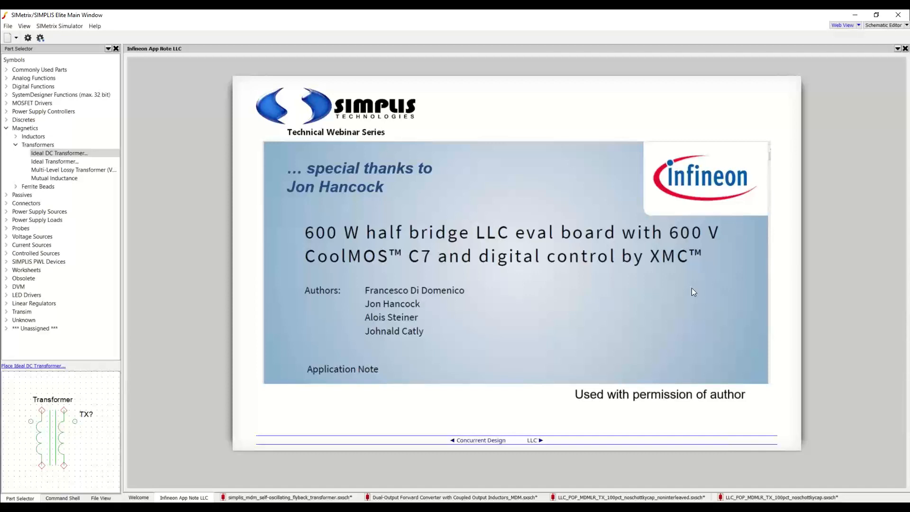
left_click(536, 441)
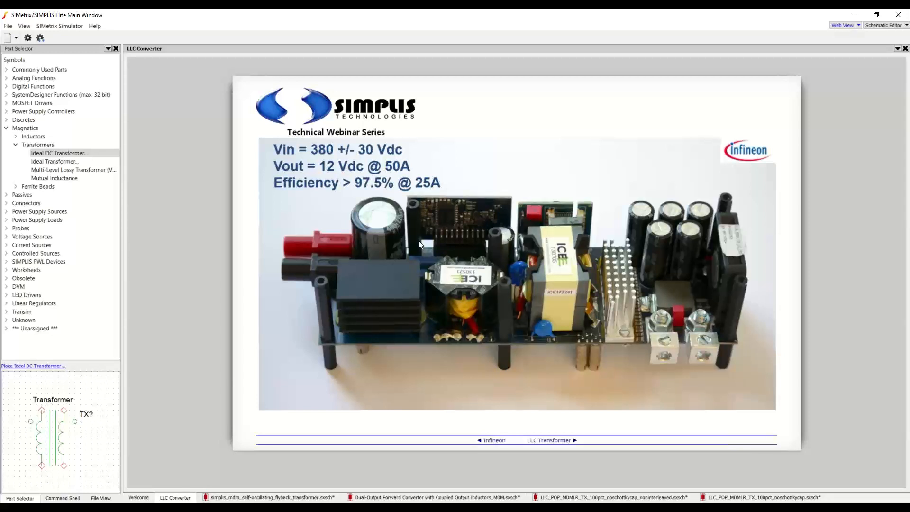
left_click(562, 441)
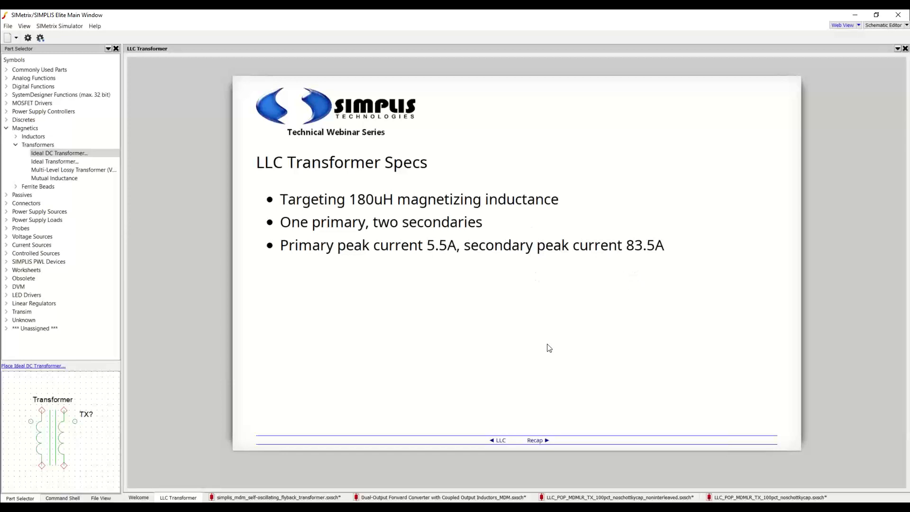
Step: Open TX1 of the noninterleaved LLC schematic in SIMPLIS MDM and review its selected core and core material
left_click(660, 498)
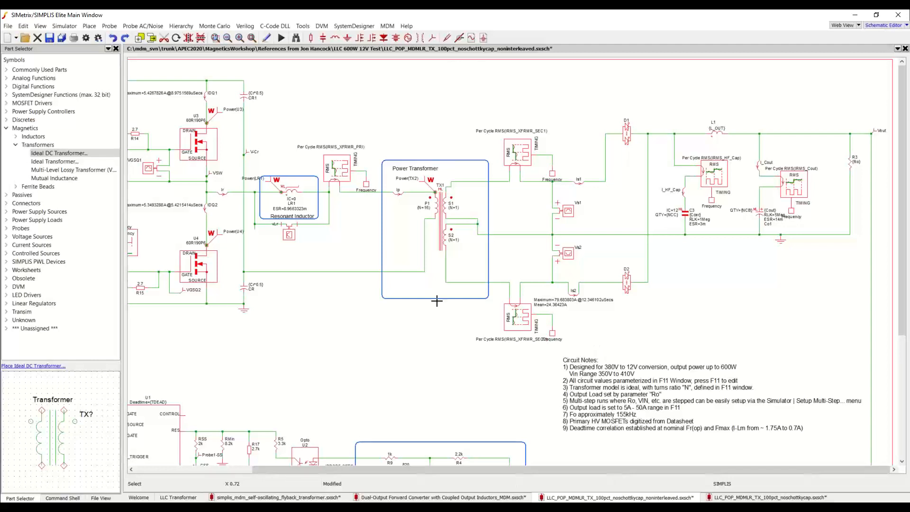
left_click(441, 208)
double_click(441, 209)
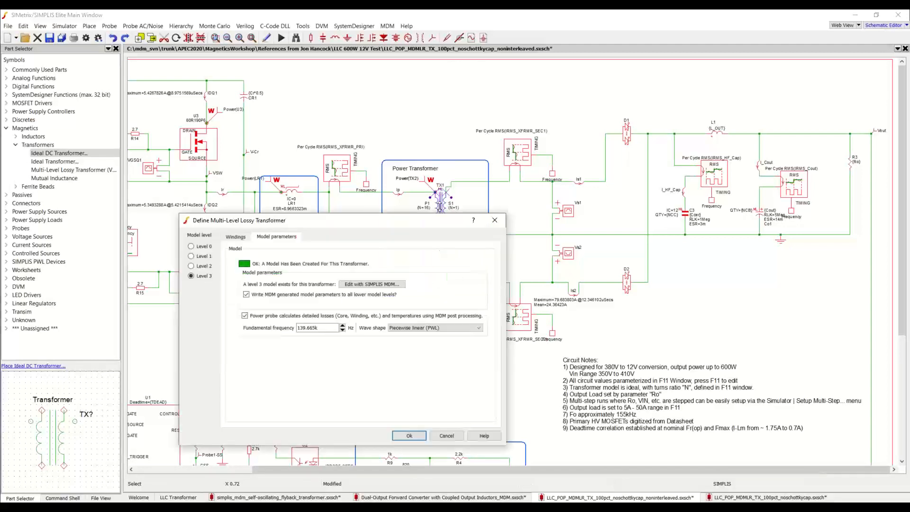
key("Escape")
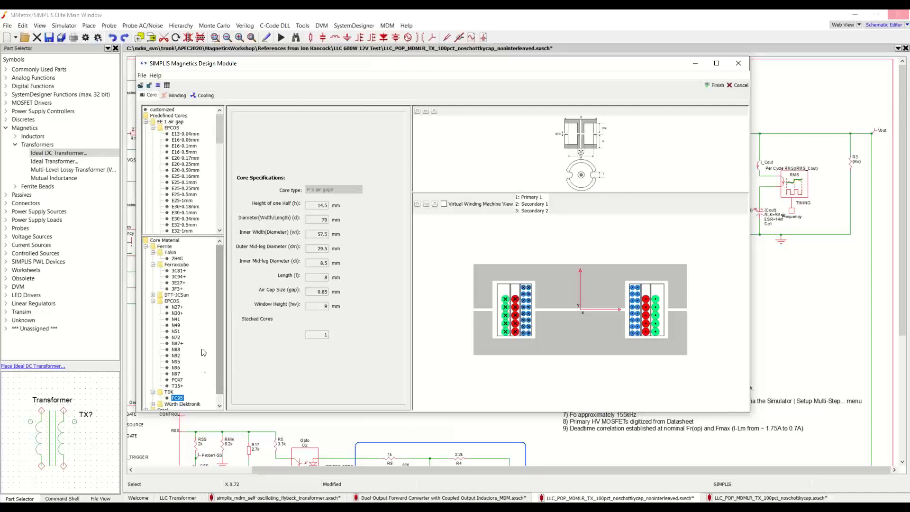
scroll(207, 200, "down", 15)
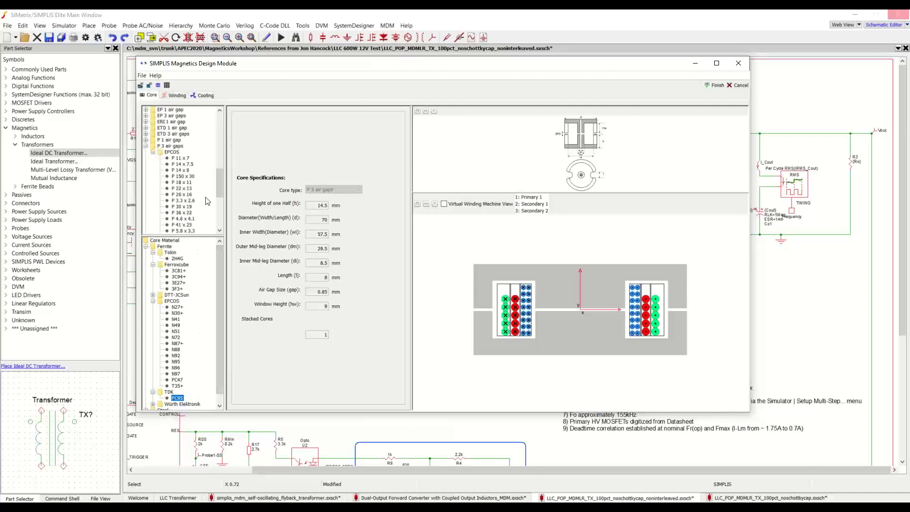
scroll(199, 197, "up", 4)
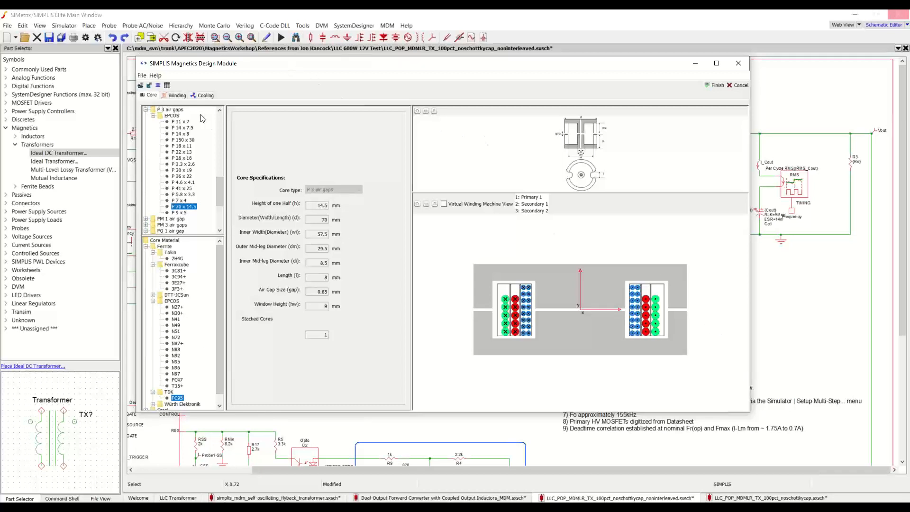
Step: Review TX1's winding layout and the Primary 1 and Secondary 1 wire selections and winding settings
left_click(179, 95)
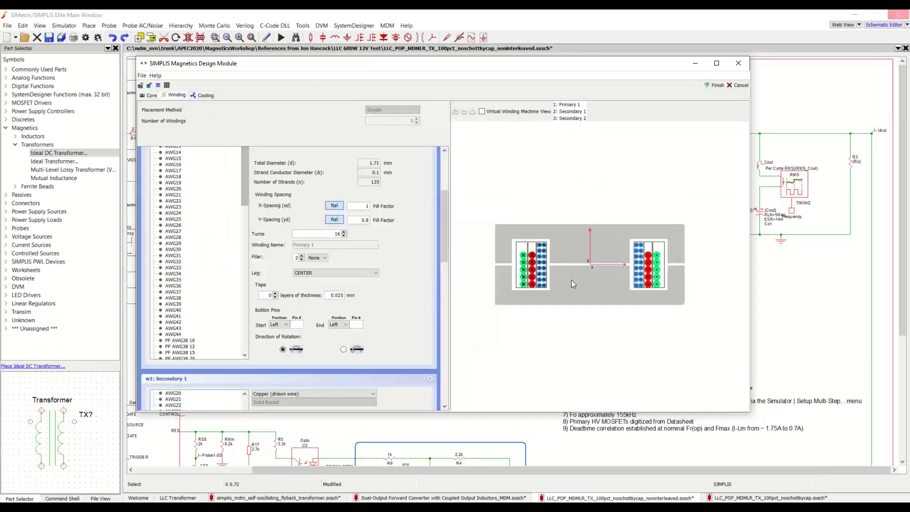
scroll(568, 279, "up", 2)
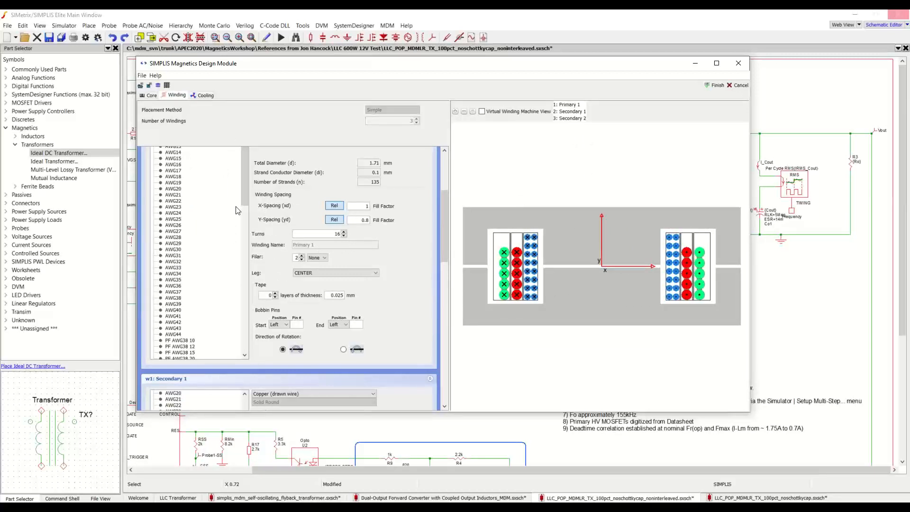
left_click_drag(445, 251, 443, 229)
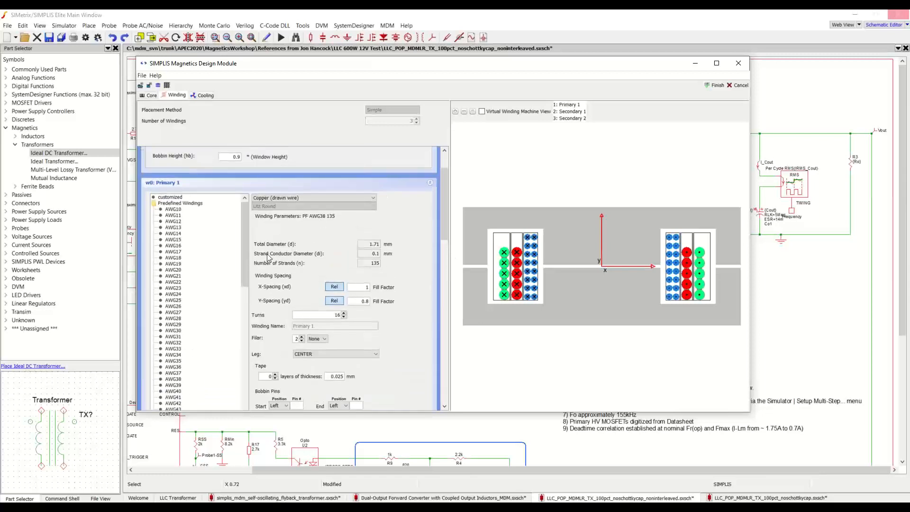
left_click_drag(241, 242, 246, 281)
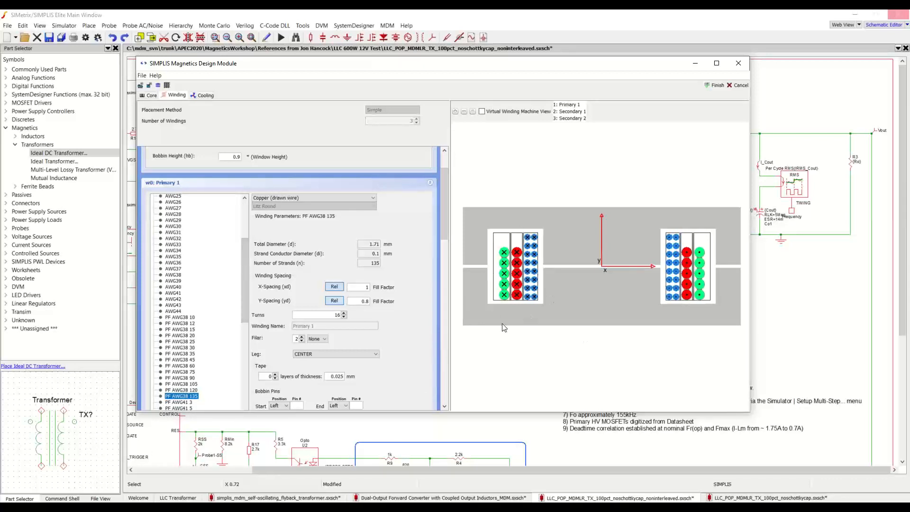
left_click_drag(445, 219, 443, 304)
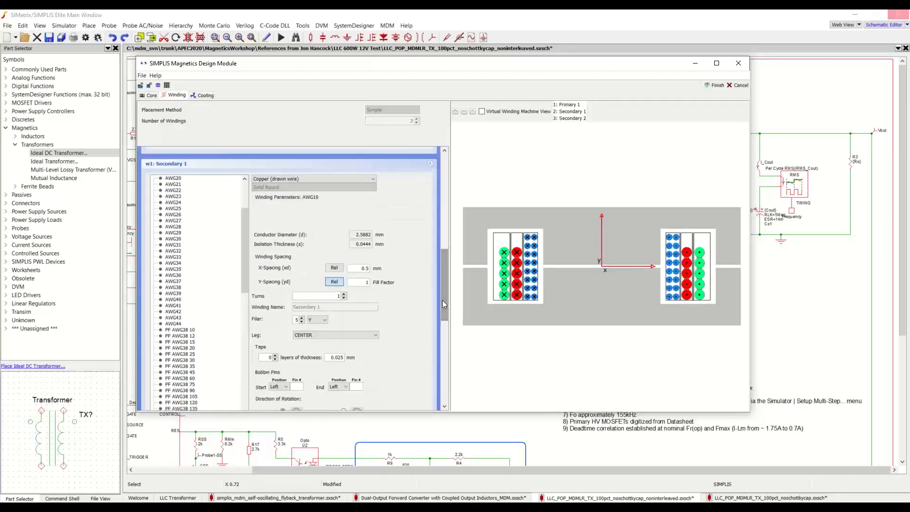
left_click_drag(244, 268, 243, 237)
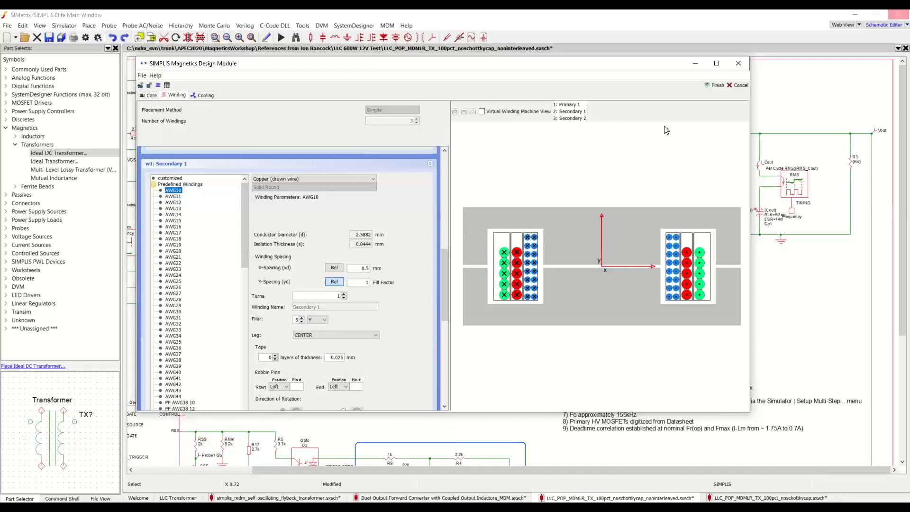
Step: Accept TX1's noninterleaved design and examine the losses by component in its MDM results
left_click(715, 86)
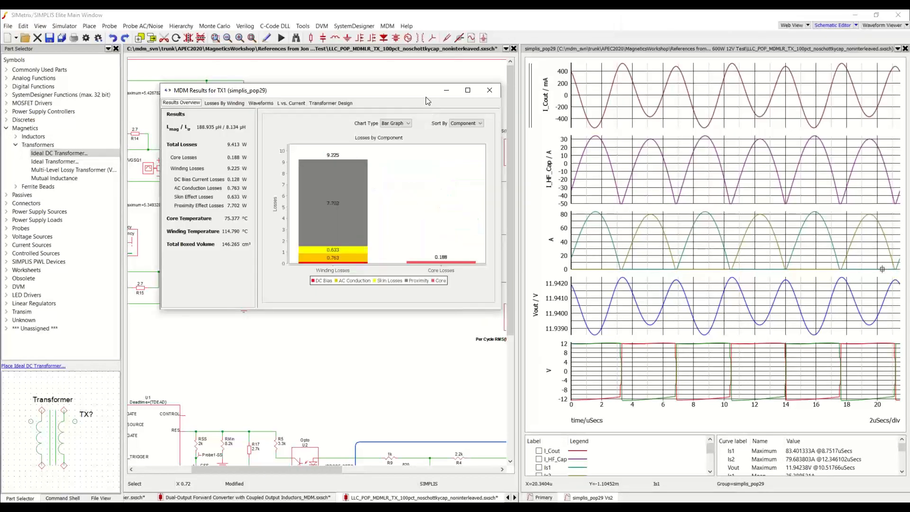
left_click_drag(426, 97, 408, 110)
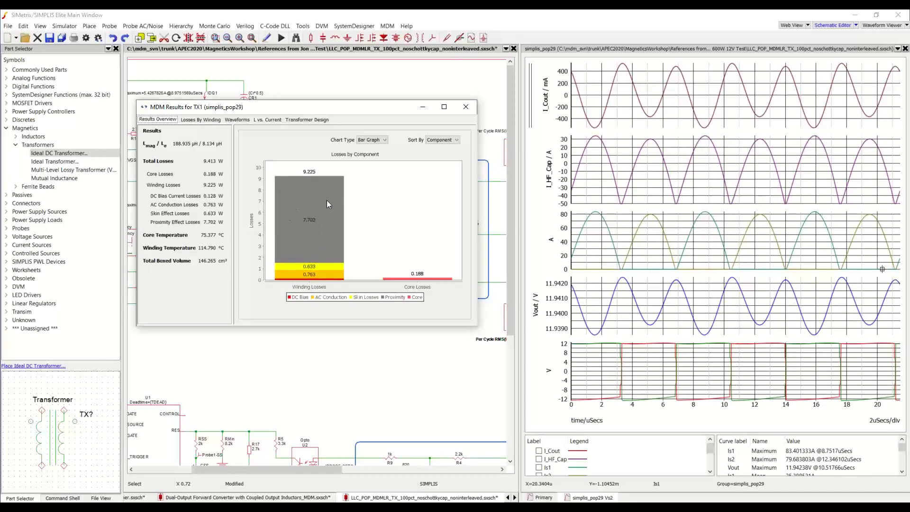
mouse_move(326, 200)
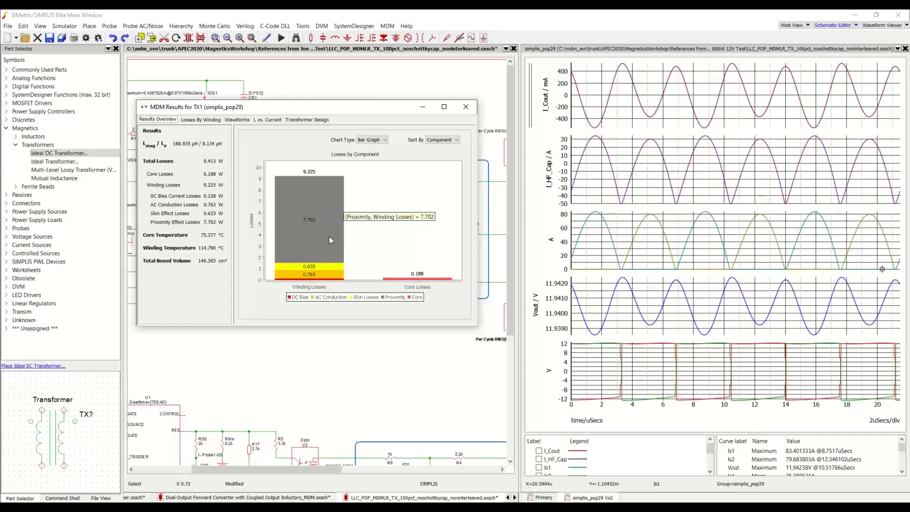
Step: Examine TX1's losses by winding, comparing the loss density of individual primary and secondary conductors
left_click(216, 121)
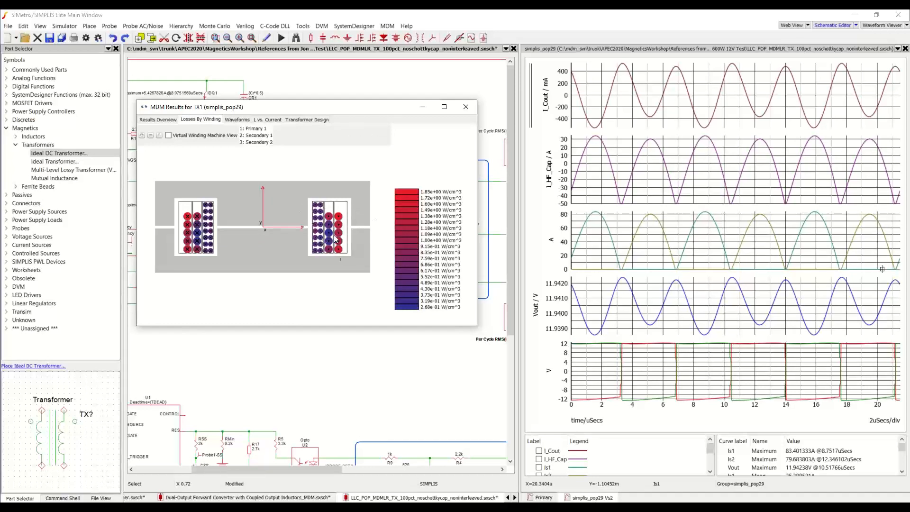
scroll(258, 232, "up", 1)
left_click_drag(264, 232, 260, 239)
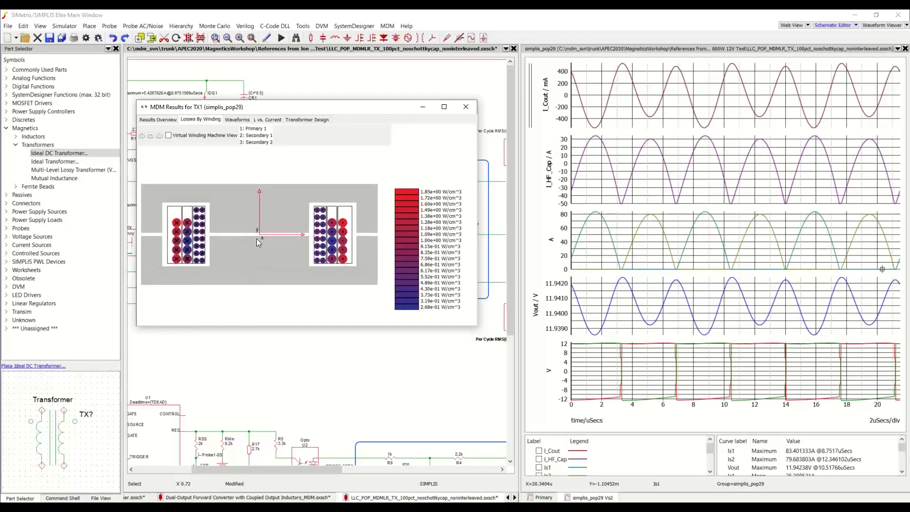
mouse_move(177, 254)
mouse_move(345, 233)
mouse_move(340, 262)
Step: Review TX1's flux density, current and voltage waveforms and its inductance versus current curve, and return to the results overview
left_click(242, 120)
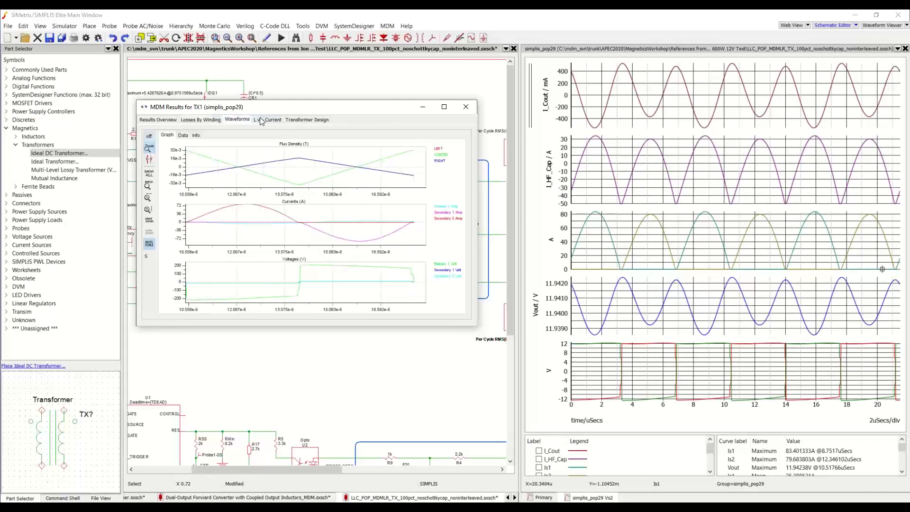
left_click(260, 120)
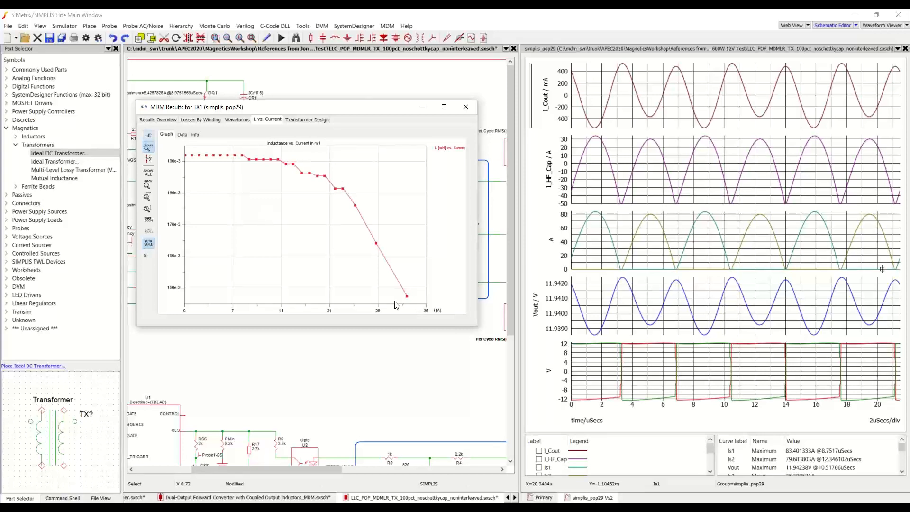
left_click(161, 119)
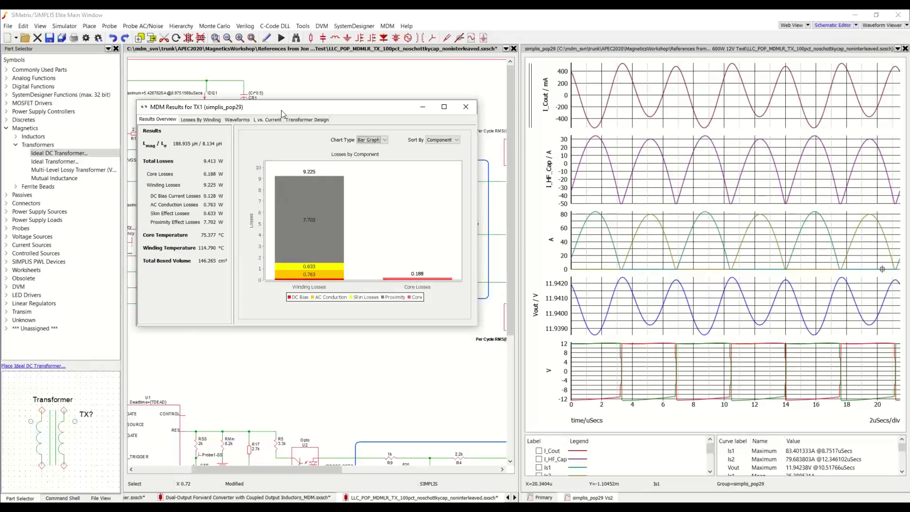
Step: Minimize the TX1 results window and reopen TX1 from the noninterleaved schematic in the Magnetics Design Module
left_click_drag(280, 110, 339, 153)
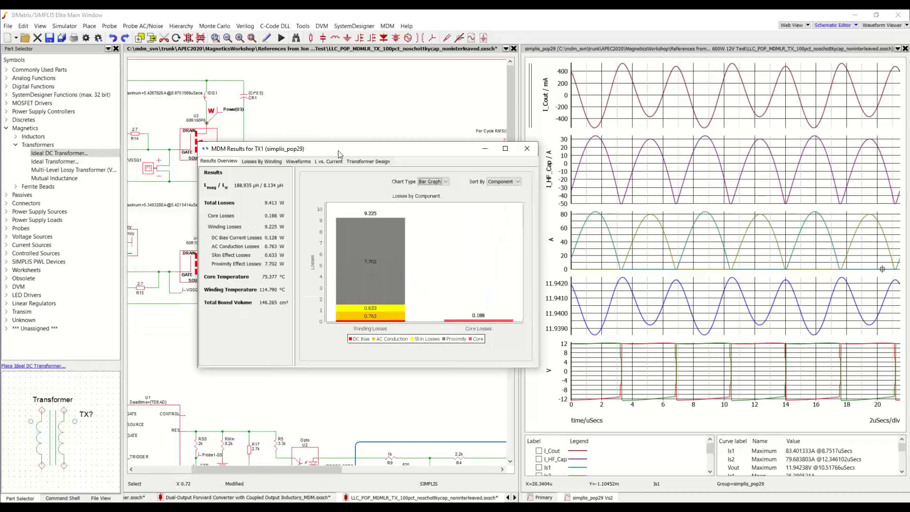
left_click(484, 149)
double_click(439, 206)
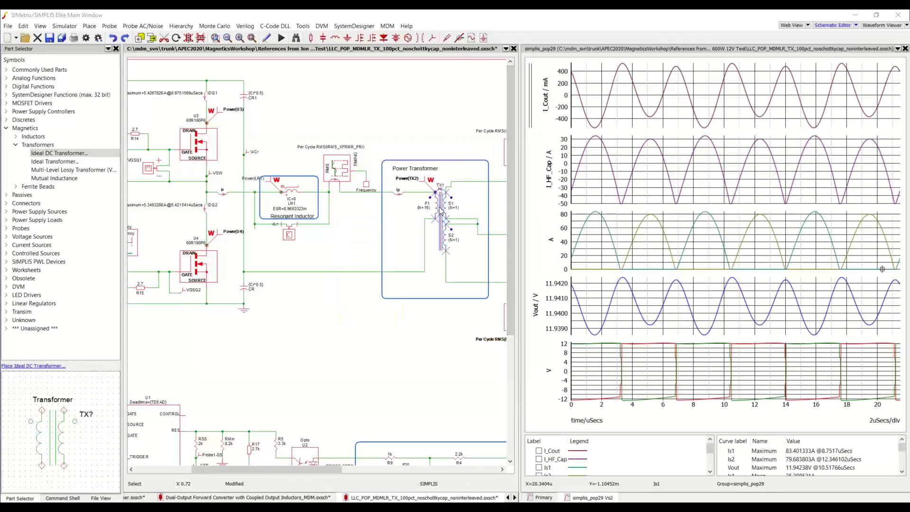
left_click(389, 285)
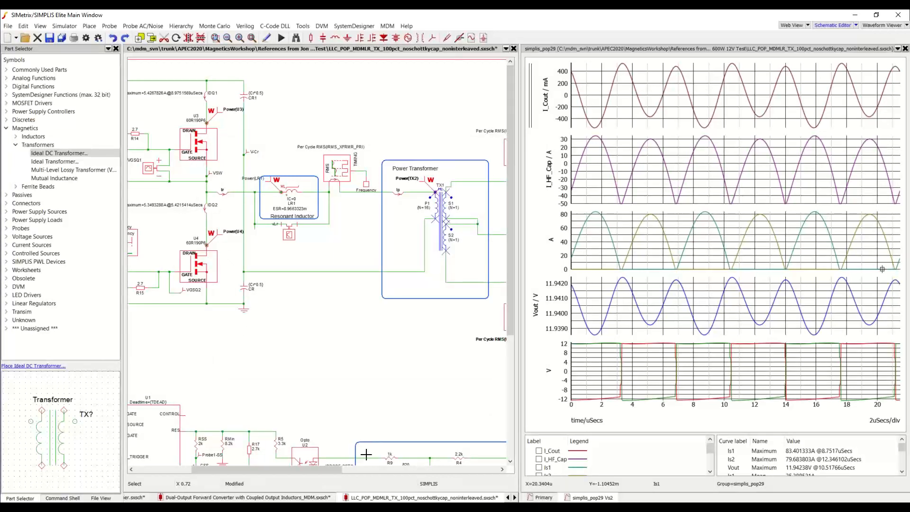
mouse_move(337, 507)
left_click(484, 472)
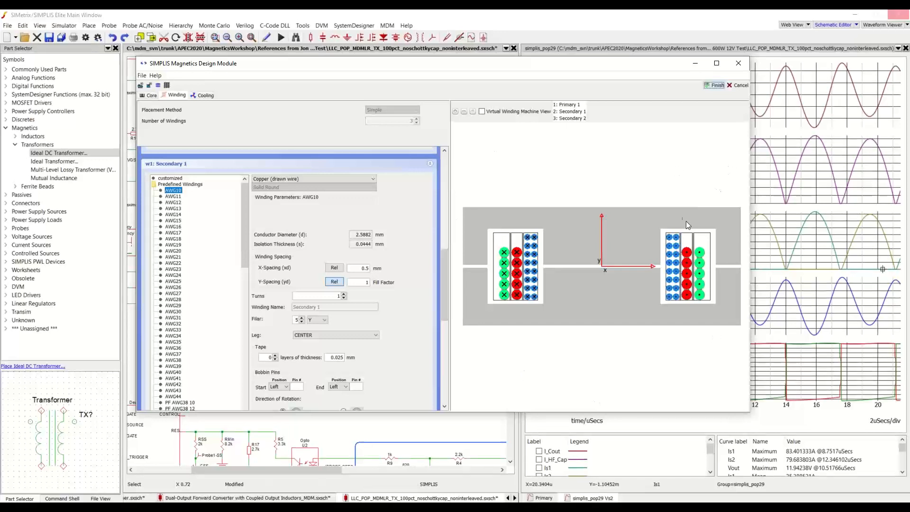
left_click(142, 75)
left_click(150, 107)
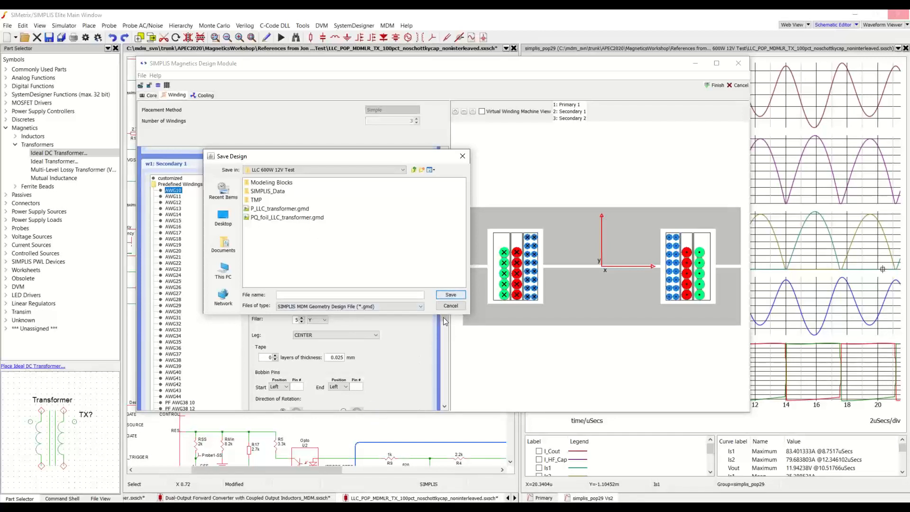
left_click(451, 306)
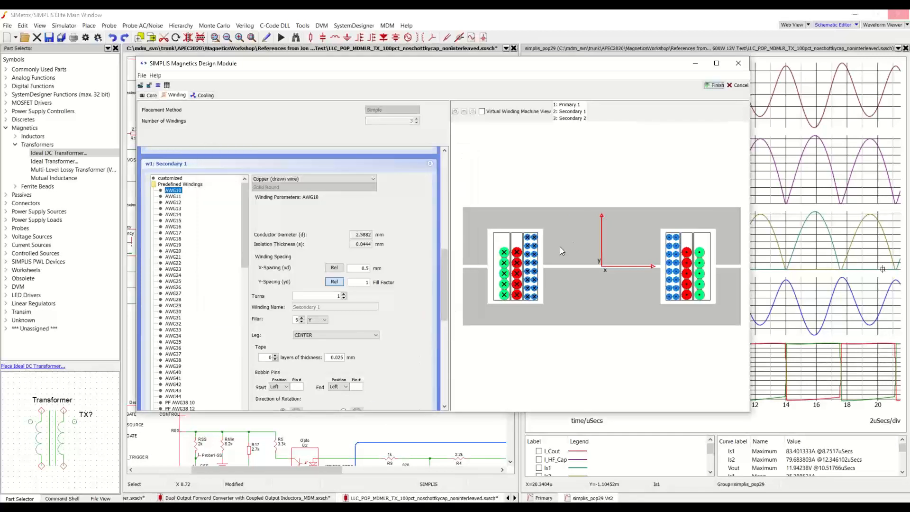
Step: Load the PQ_foil_LLC_transformer.gmd design into TX1, inspect its foil secondary windings, and accept the design
left_click(141, 86)
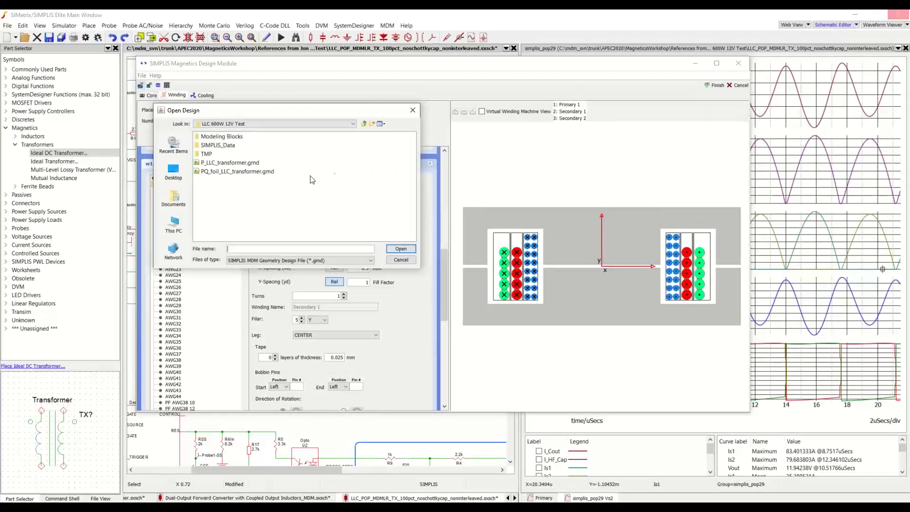
left_click(236, 172)
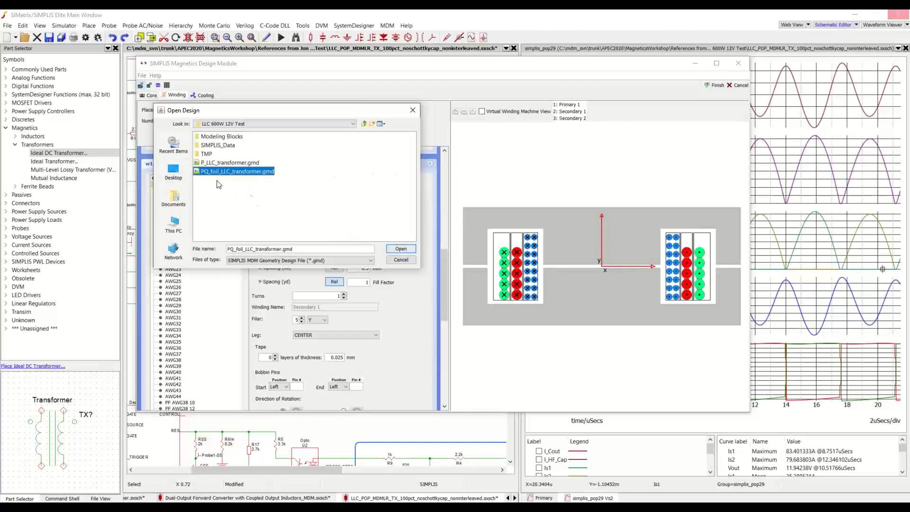
left_click(399, 253)
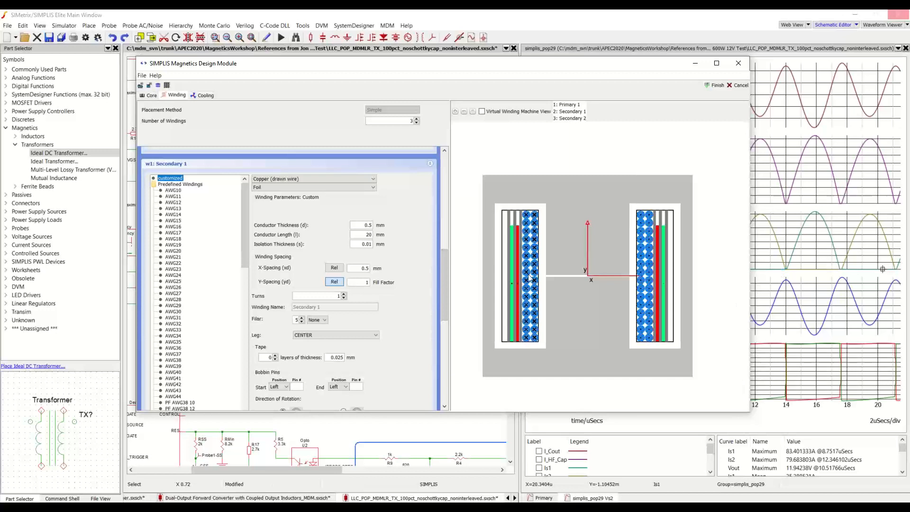
scroll(524, 272, "up", 2)
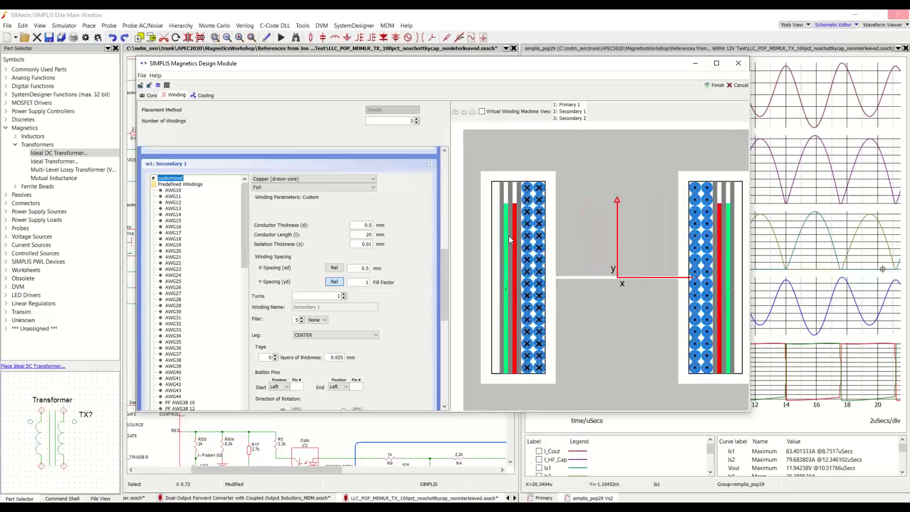
scroll(509, 239, "down", 2)
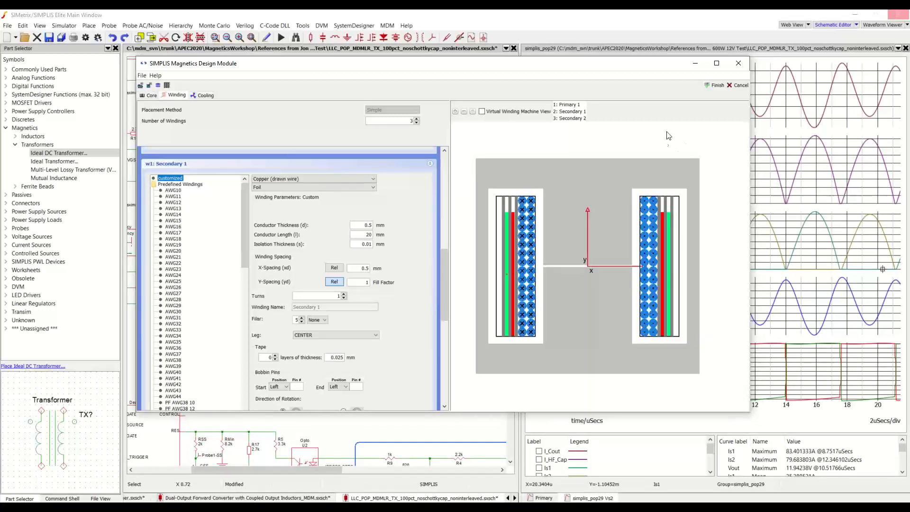
left_click(712, 86)
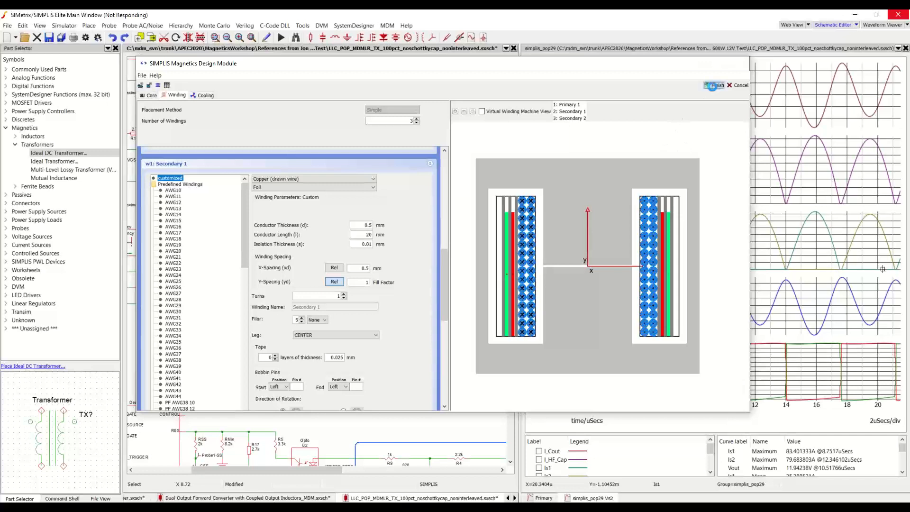
Step: Compare the component losses and the losses by winding of TX1's simplis_pop29 and simplis_pop30 results, including the foil conductors up close
left_click(482, 70)
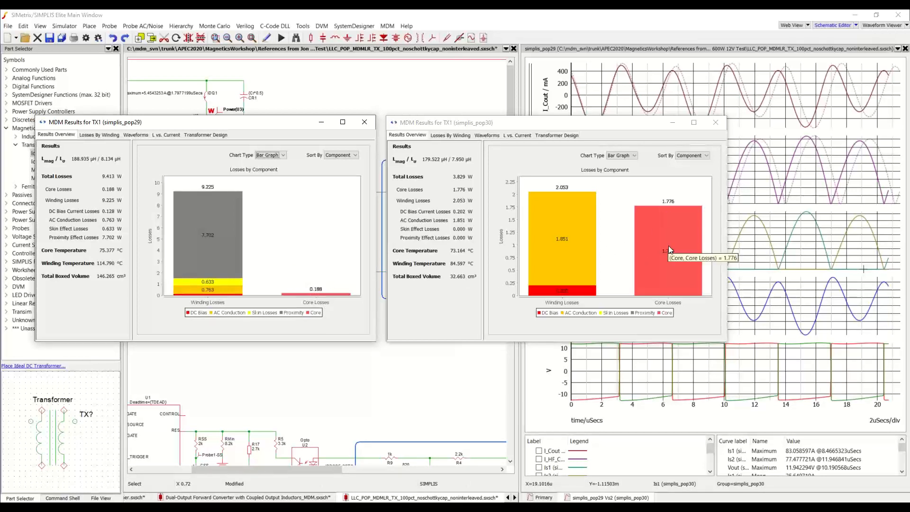
mouse_move(556, 243)
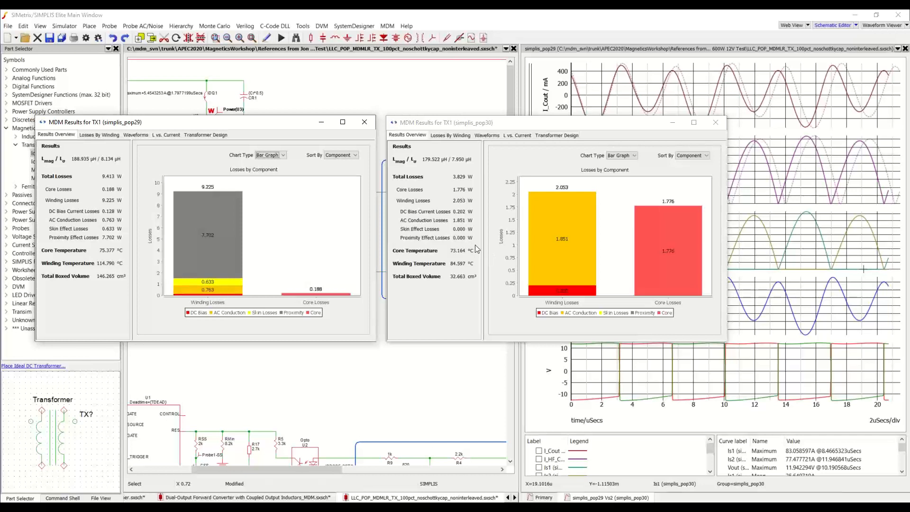
left_click(450, 135)
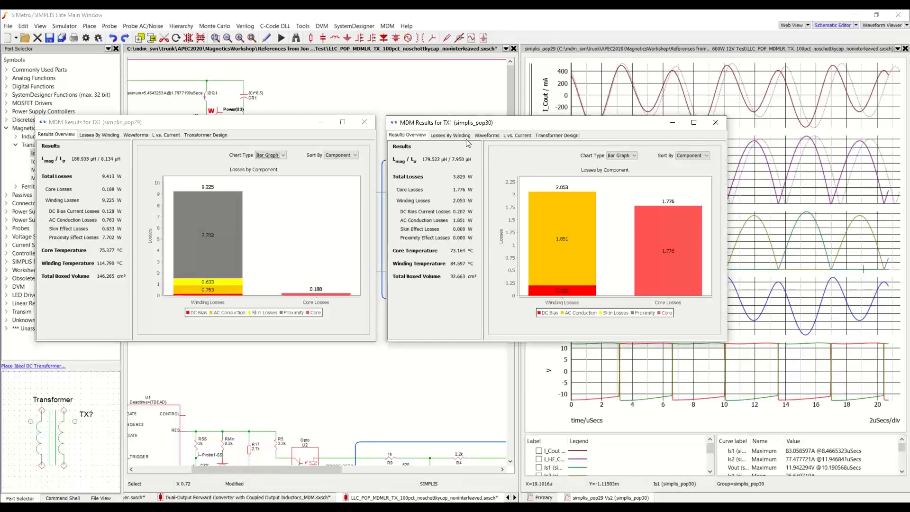
scroll(471, 223, "up", 1)
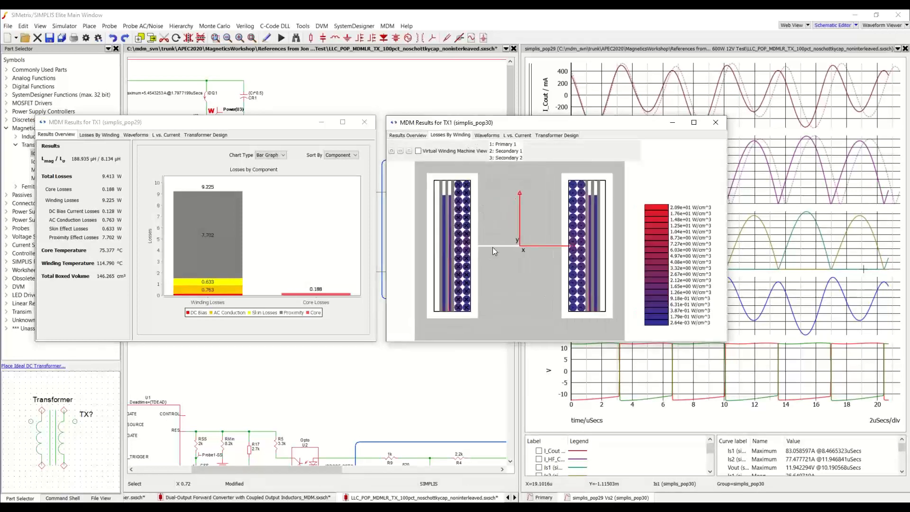
scroll(488, 249, "up", 1)
left_click(105, 137)
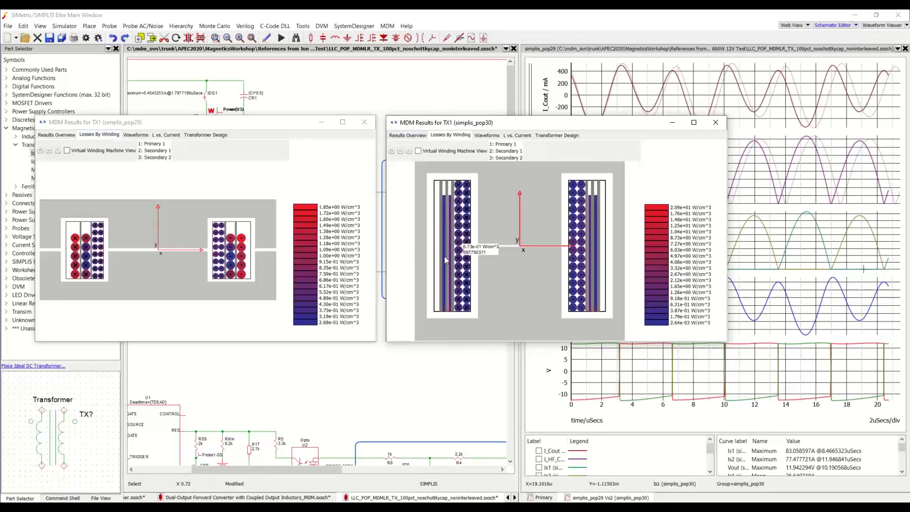
scroll(445, 256, "up", 4)
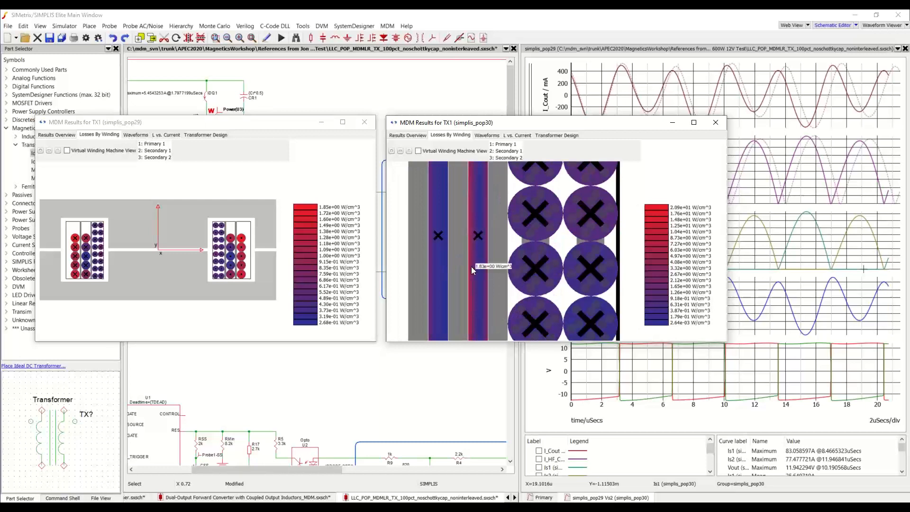
scroll(487, 283, "down", 1)
scroll(487, 283, "down", 5)
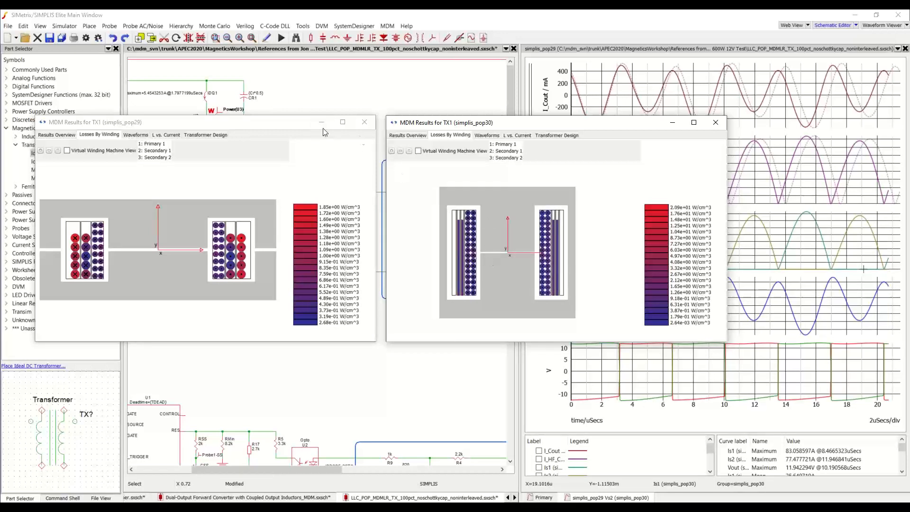
Step: Return both TX1 result windows to their results overview and compare the inductances and total losses
left_click(408, 135)
left_click(71, 135)
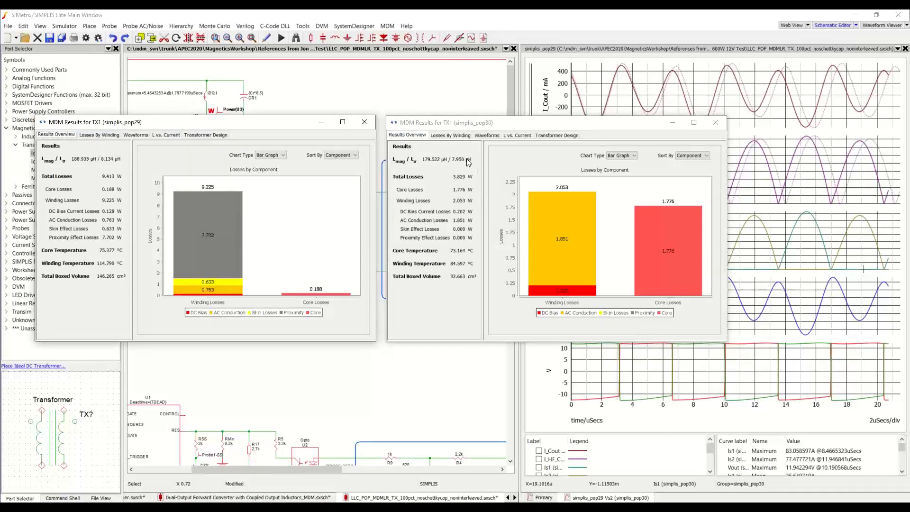
left_click(461, 135)
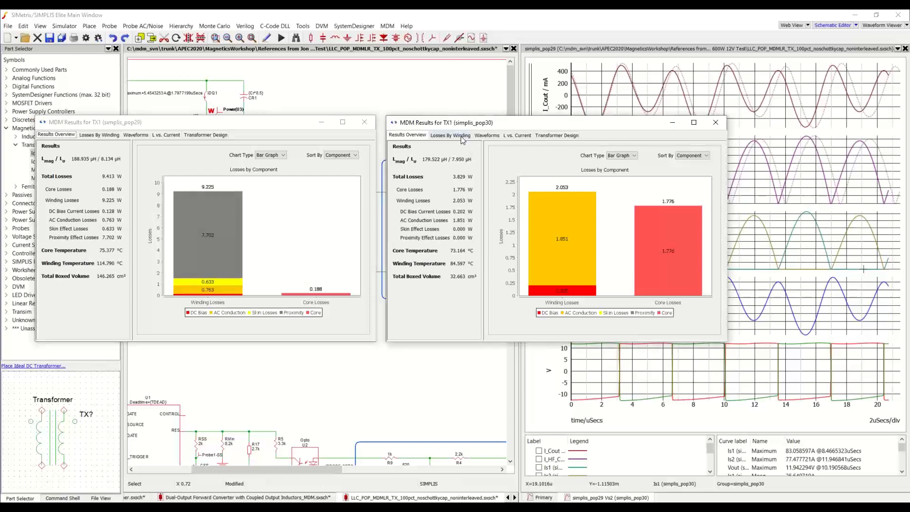
left_click(405, 136)
Step: Switch to the LLC_POP_MDMLR_TX_100pct_noschottkycap.sxsch schematic and close the waveform graph group to examine the interleaved LLC design
left_click(514, 498)
left_click(453, 498)
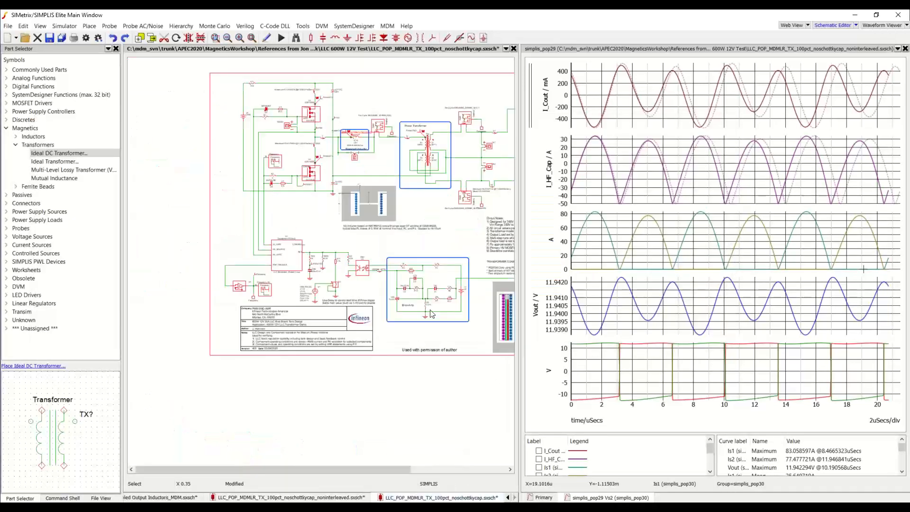
left_click(897, 49)
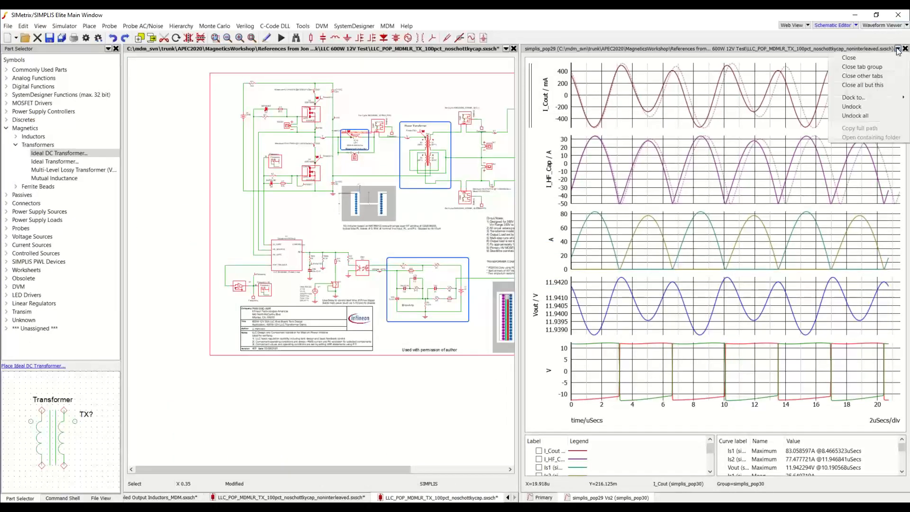
left_click(880, 68)
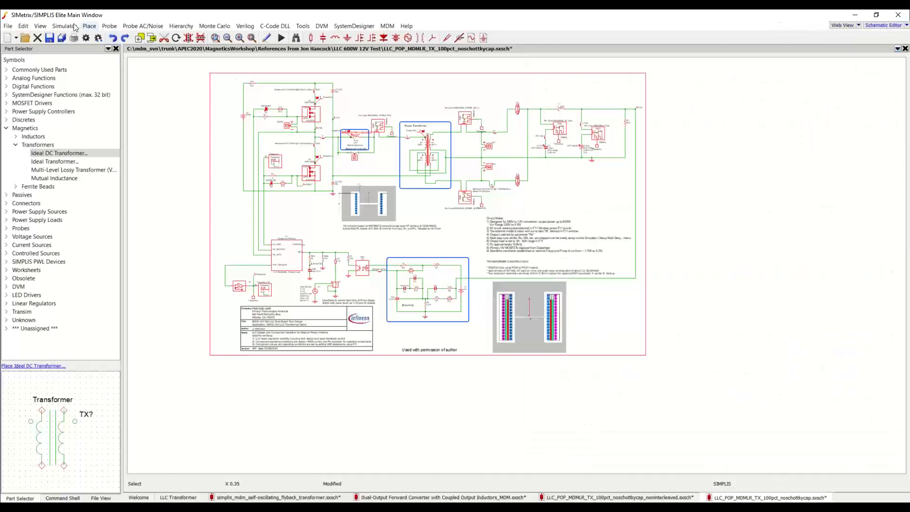
left_click(39, 26)
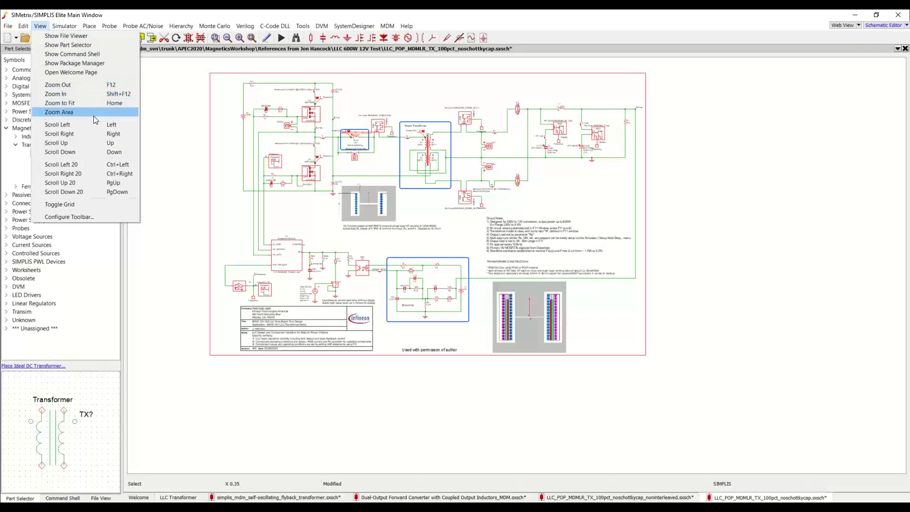
left_click(94, 101)
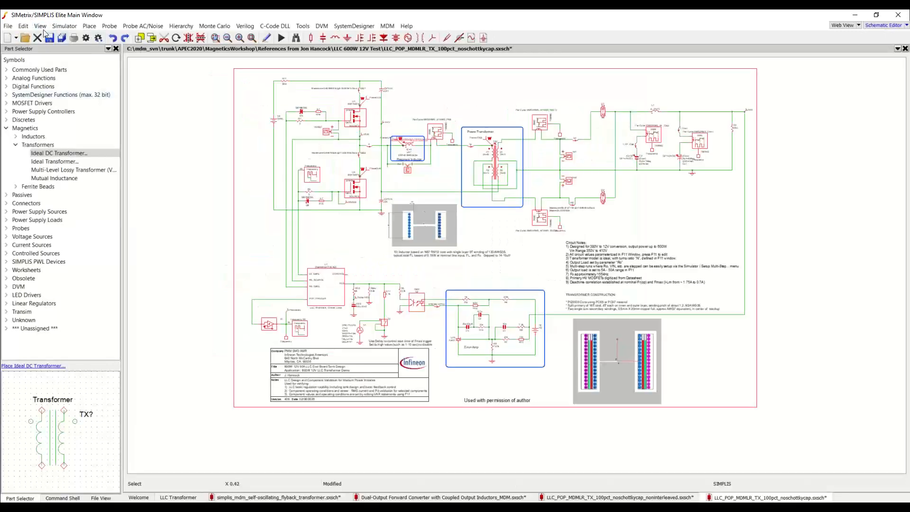
left_click(40, 26)
left_click(56, 95)
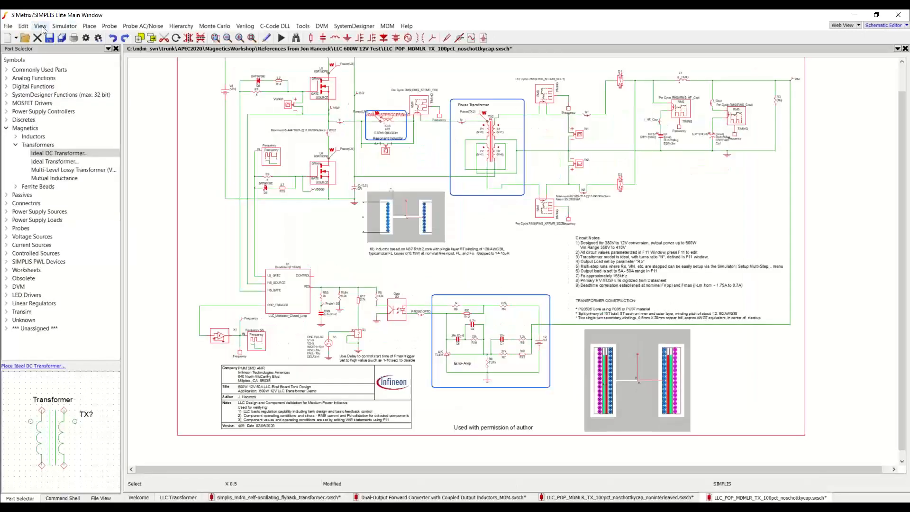
Step: Open power transformer TX2 in the Magnetics Design Module, inspect its interleaved primary and foil secondary windings, and accept the design
left_click(40, 25)
left_click(57, 93)
left_click(40, 25)
left_click(60, 95)
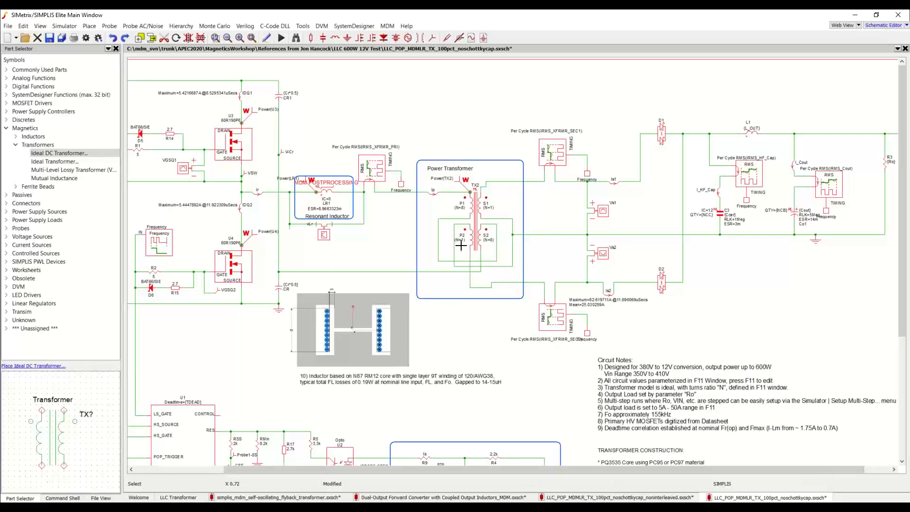
left_click(477, 211)
double_click(477, 211)
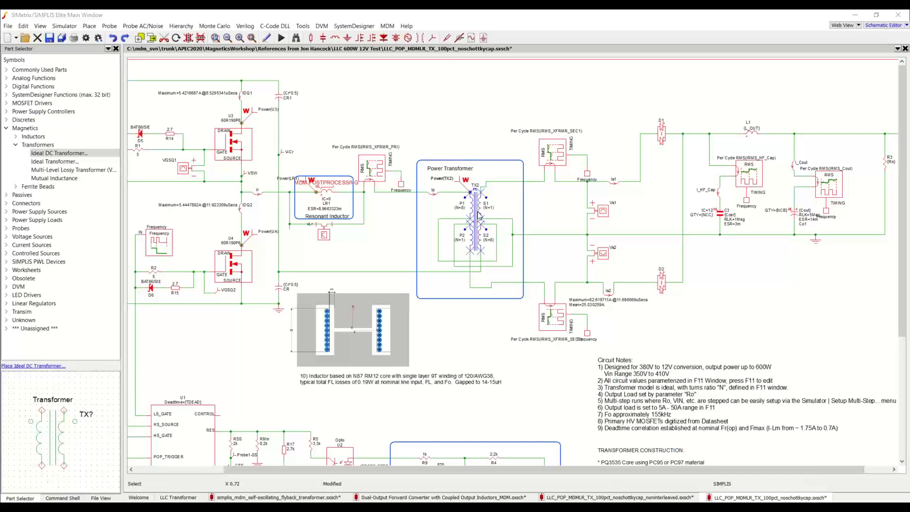
left_click(375, 285)
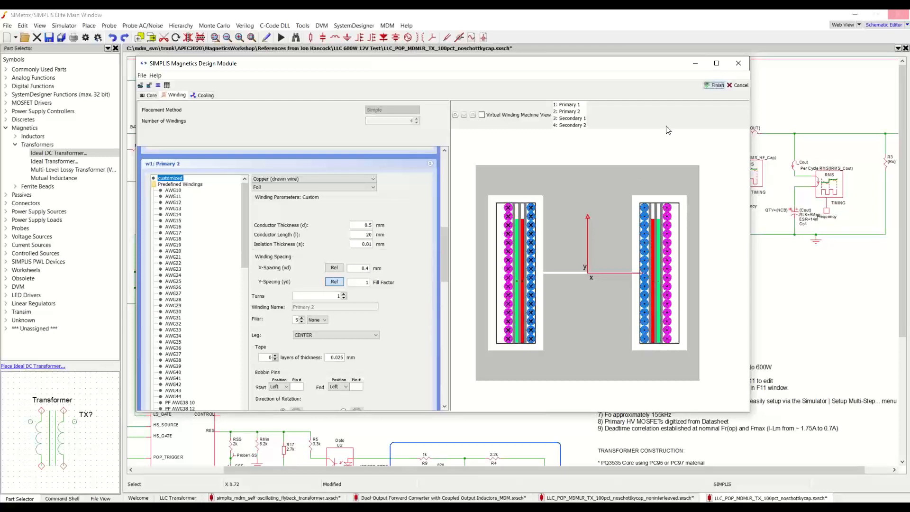
left_click(712, 85)
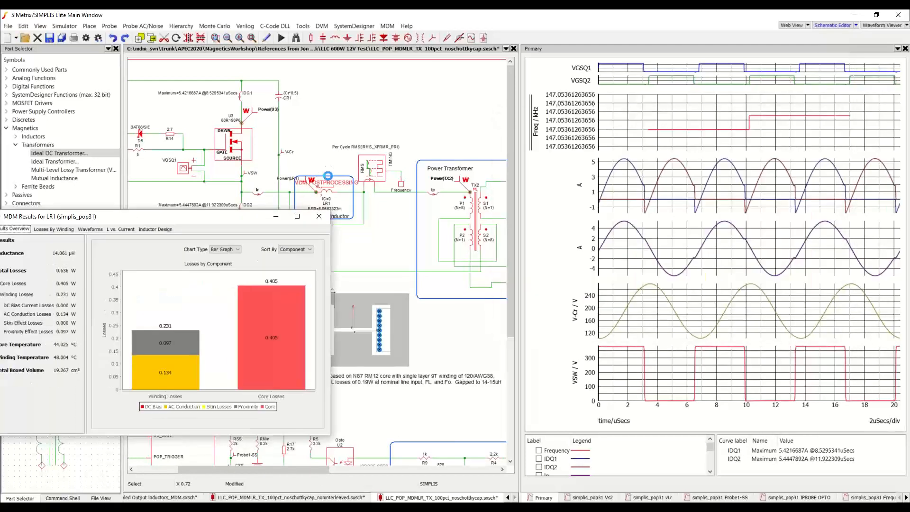
Step: Review the resonant inductor LR1's simplis_pop31 losses by component and by winding, and close its results window
left_click_drag(263, 219, 334, 182)
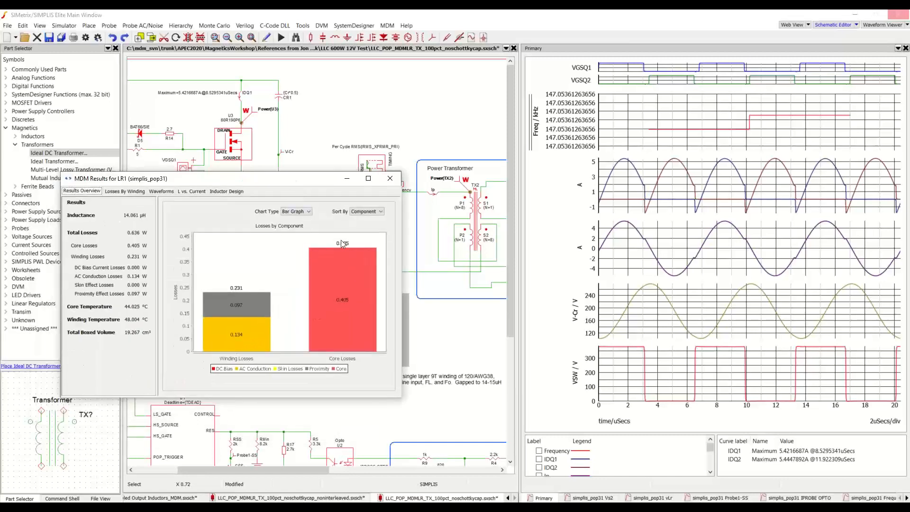
left_click(125, 191)
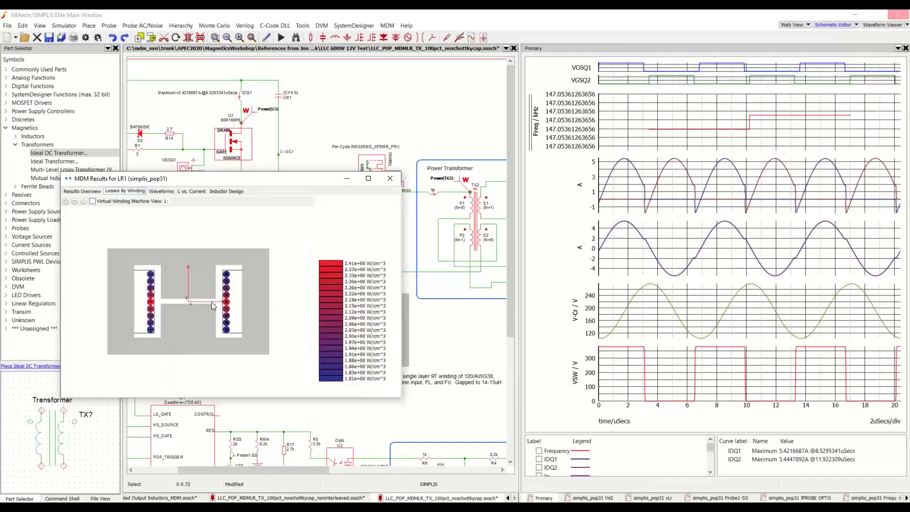
left_click(92, 192)
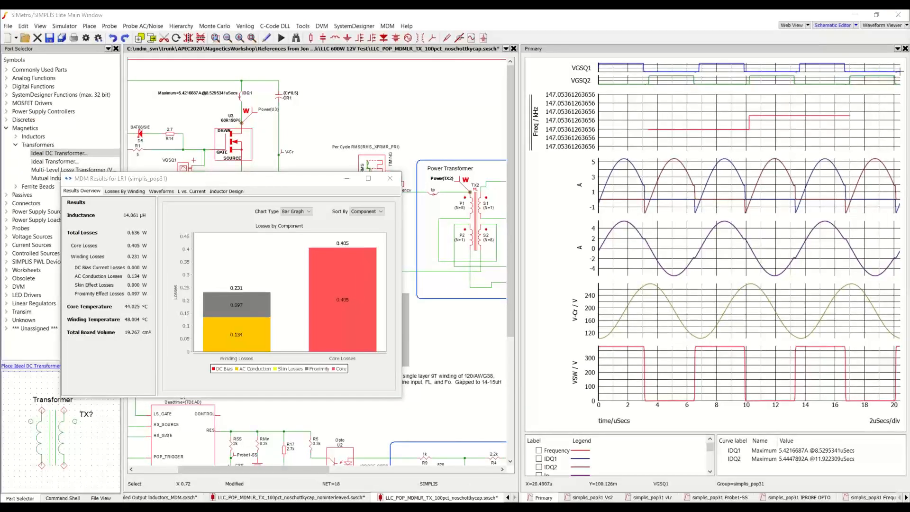
left_click_drag(909, 20, 522, 48)
left_click(345, 184)
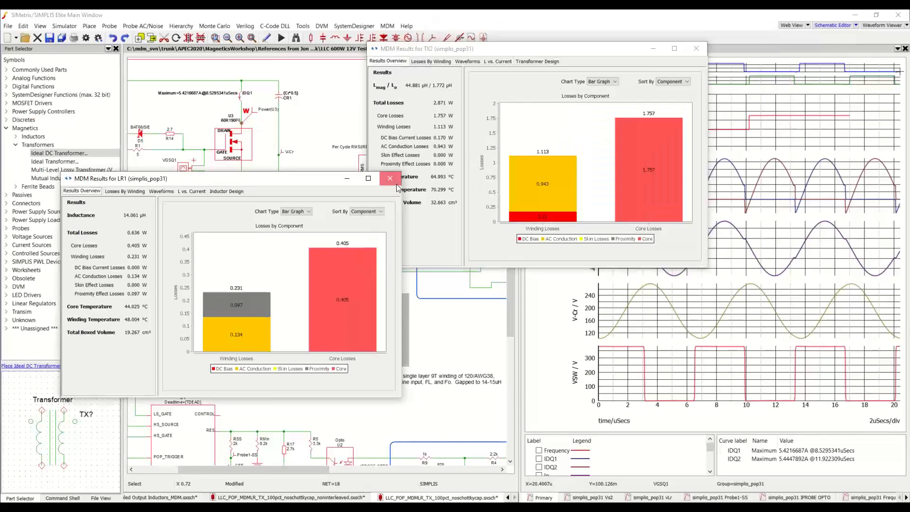
left_click(390, 178)
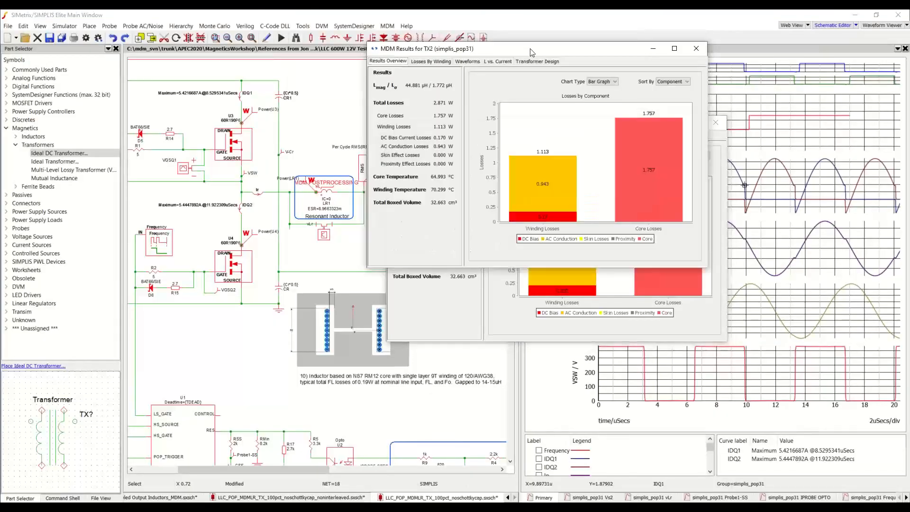
Step: Place the TX1 simplis_pop30 and TX2 simplis_pop31 results side by side and compare their losses by winding up close
left_click_drag(522, 48, 577, 126)
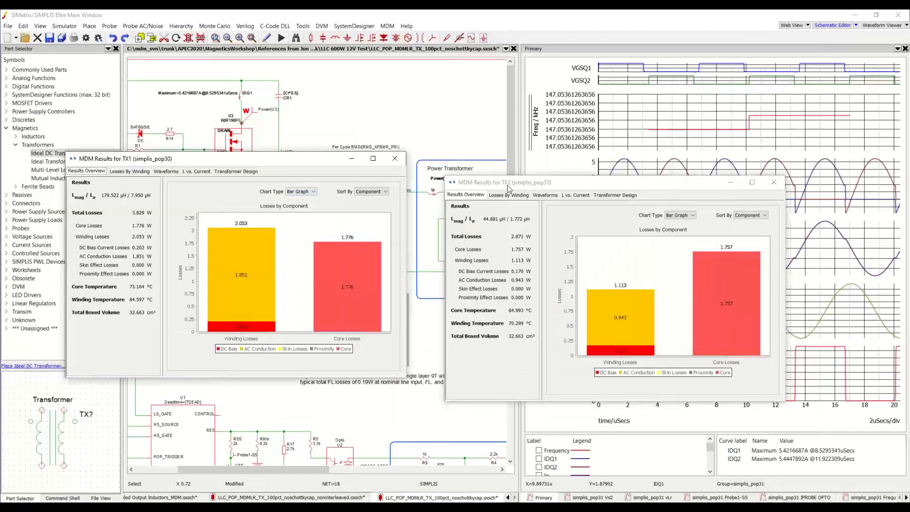
left_click(504, 172)
left_click_drag(503, 171, 501, 163)
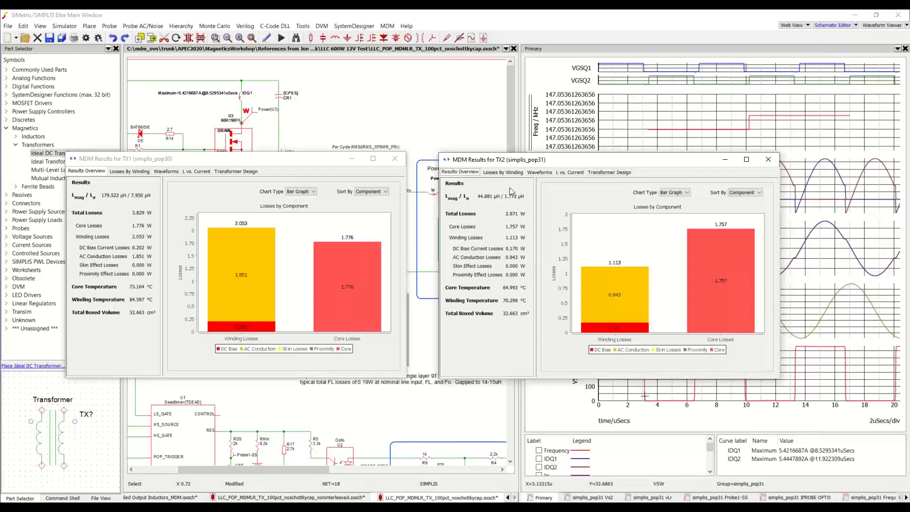
left_click(513, 172)
left_click(129, 171)
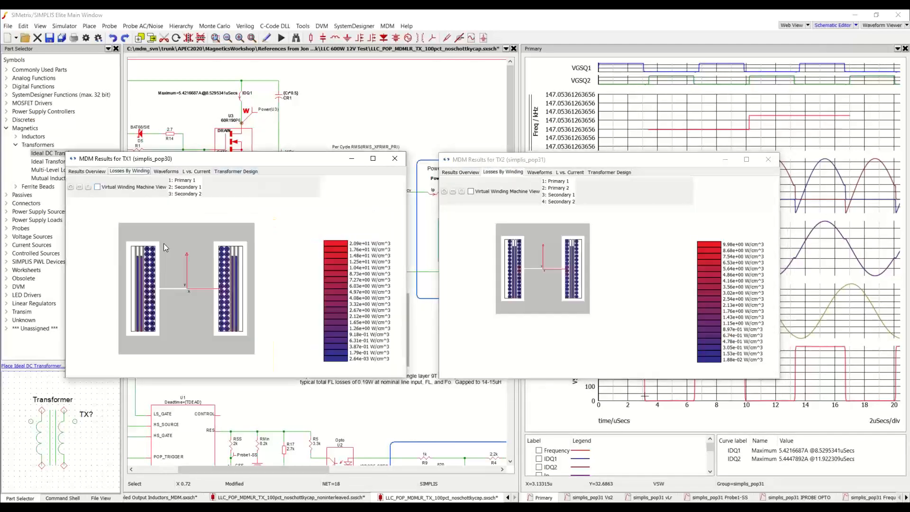
scroll(490, 304, "up", 3)
scroll(570, 324, "up", 3)
left_click_drag(570, 282, 569, 326)
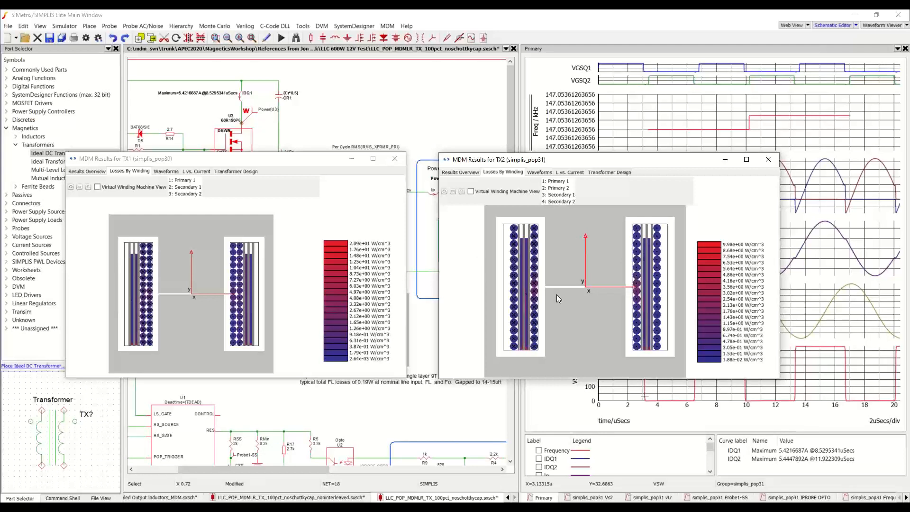
Step: Check TX2's results overview against its losses-by-winding view, ending on the overview
left_click(476, 174)
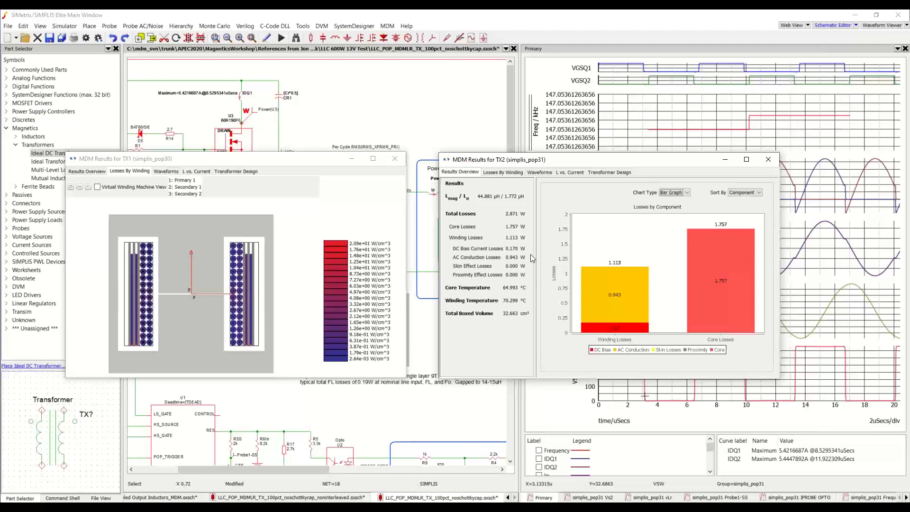
left_click(522, 177)
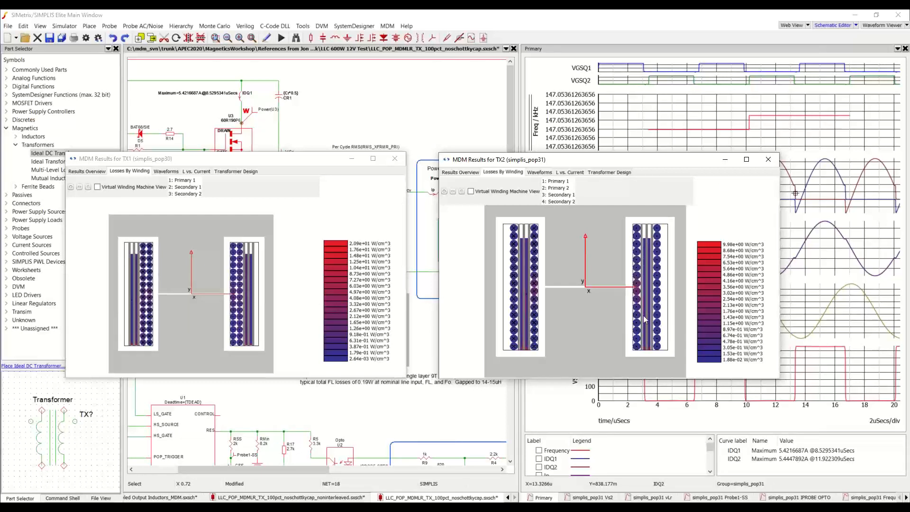
left_click(459, 173)
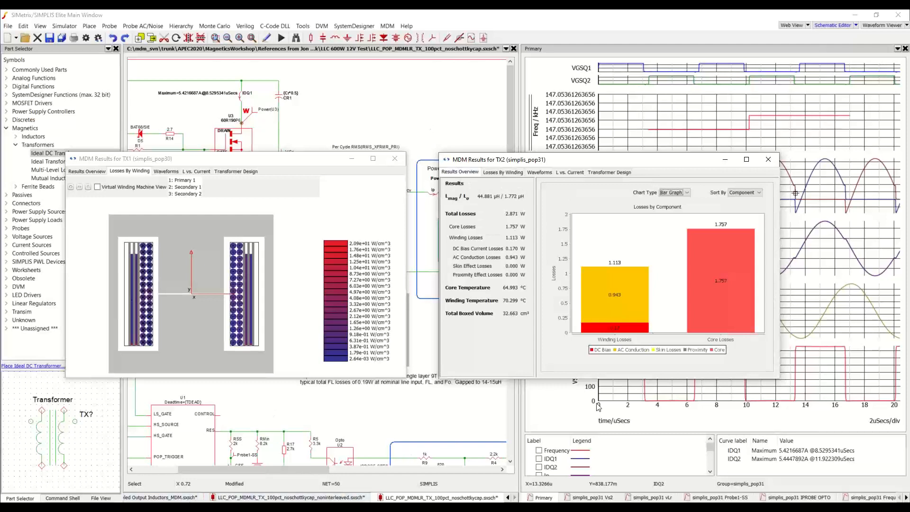
Step: Close the waveform graph group and advance the webinar pages from LLC Transformer to Recap
left_click(897, 51)
left_click(898, 51)
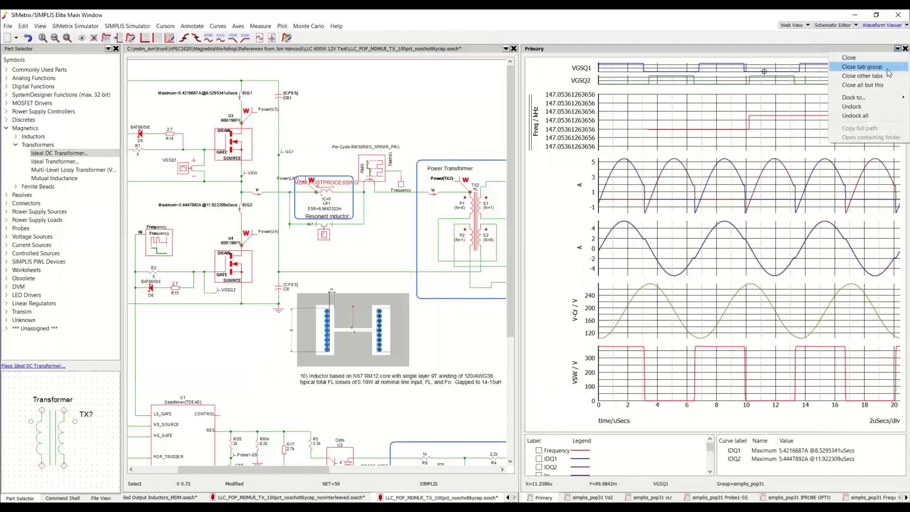
left_click(888, 71)
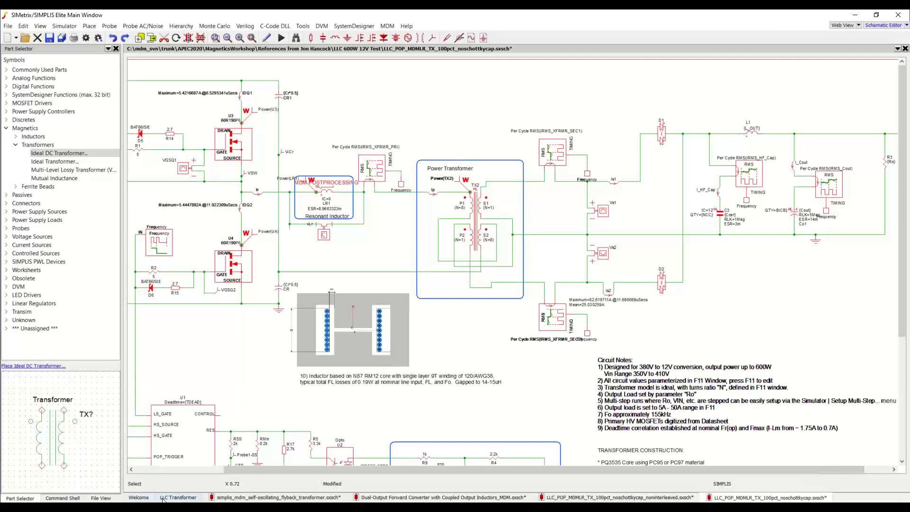
left_click(178, 497)
left_click(532, 444)
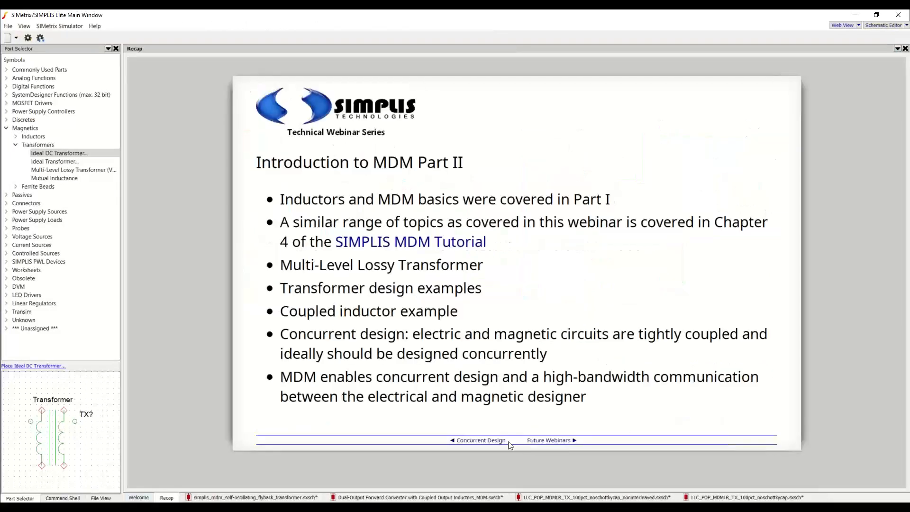
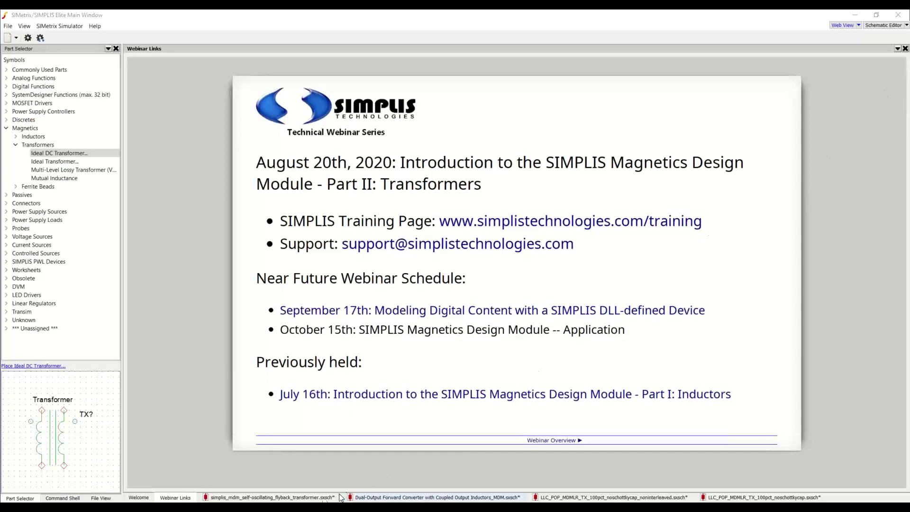
Step: In the simplis_mdm_self-oscillating_flyback_transformer.sxsch schematic, review TX1's Level 3 model parameters, including fundamental frequency and wave shape, without changing them
left_click(299, 497)
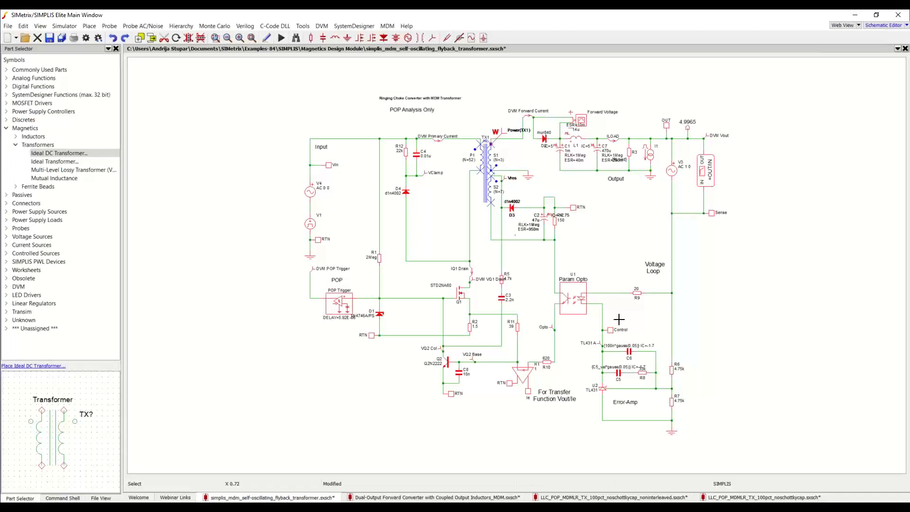
double_click(488, 161)
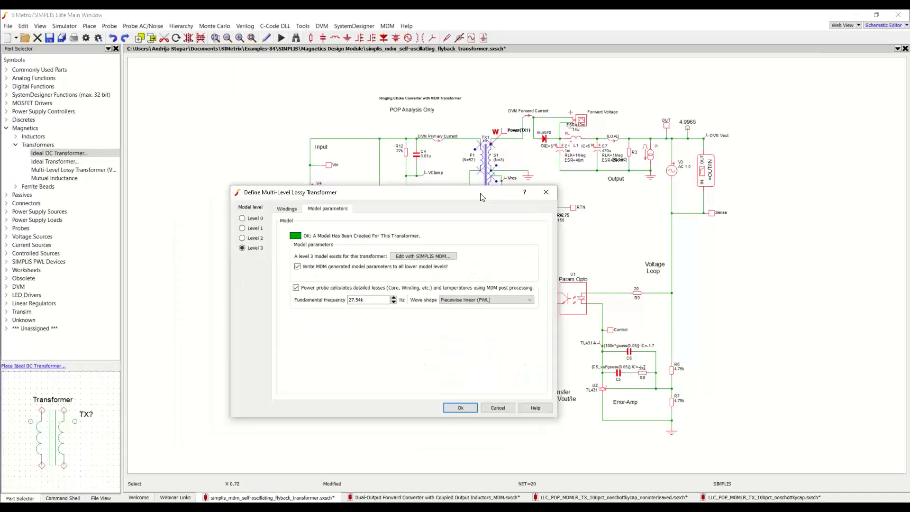
left_click_drag(480, 193, 482, 192)
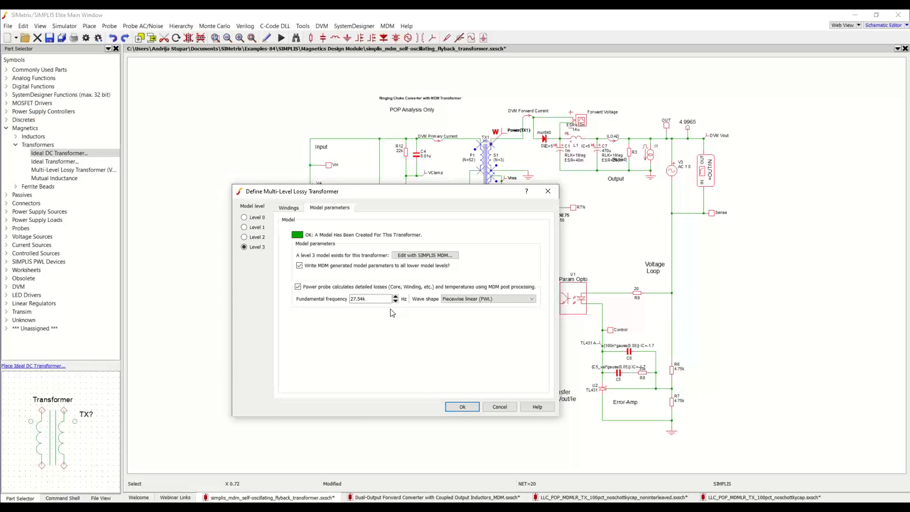
left_click(508, 410)
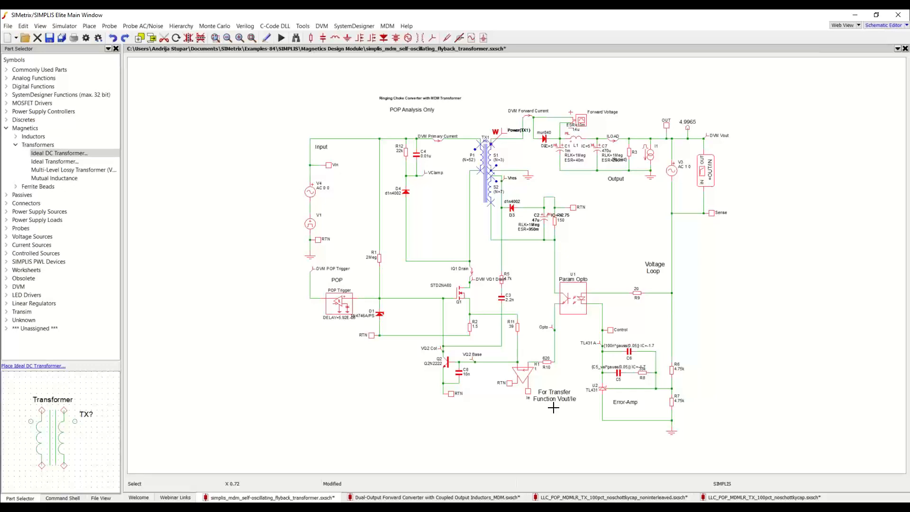
left_click(582, 192)
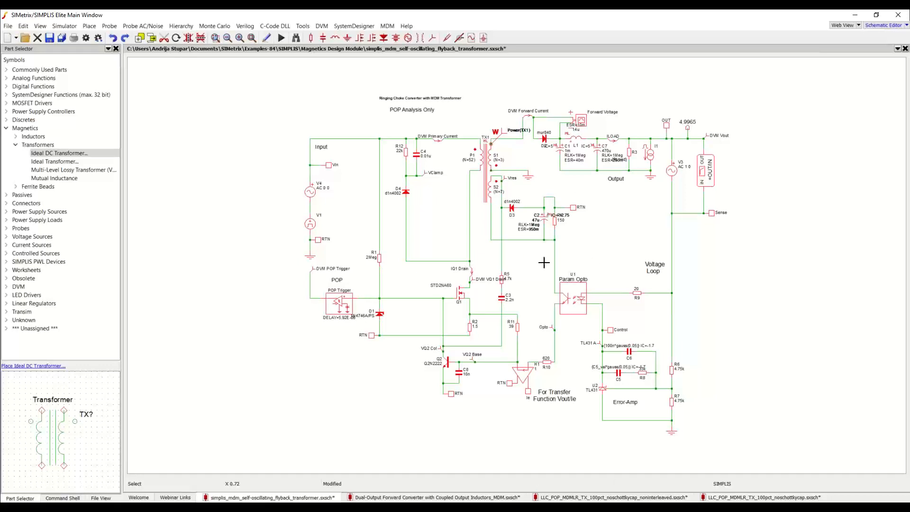
Step: Open flyback transformer TX1 in the Magnetics Design Module and browse the predefined core library, including the EPCOS cores under EP 1 air gap
double_click(493, 170)
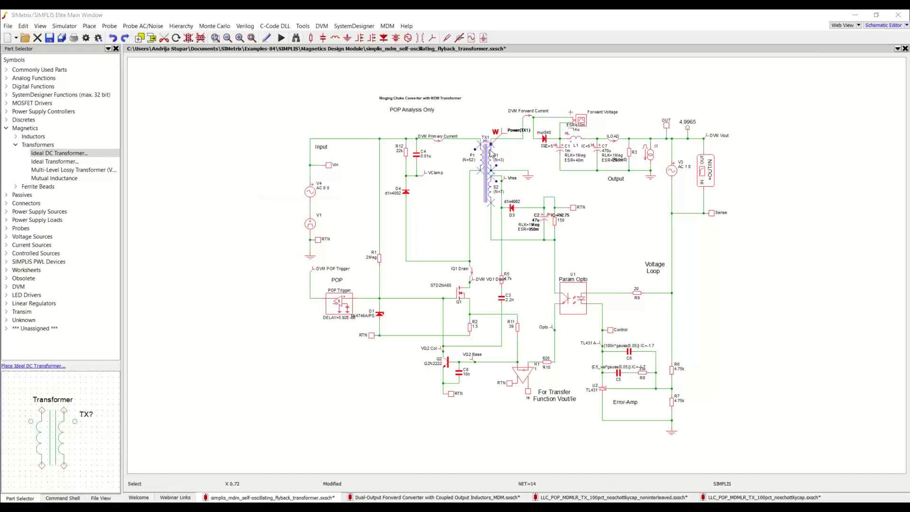
left_click(456, 255)
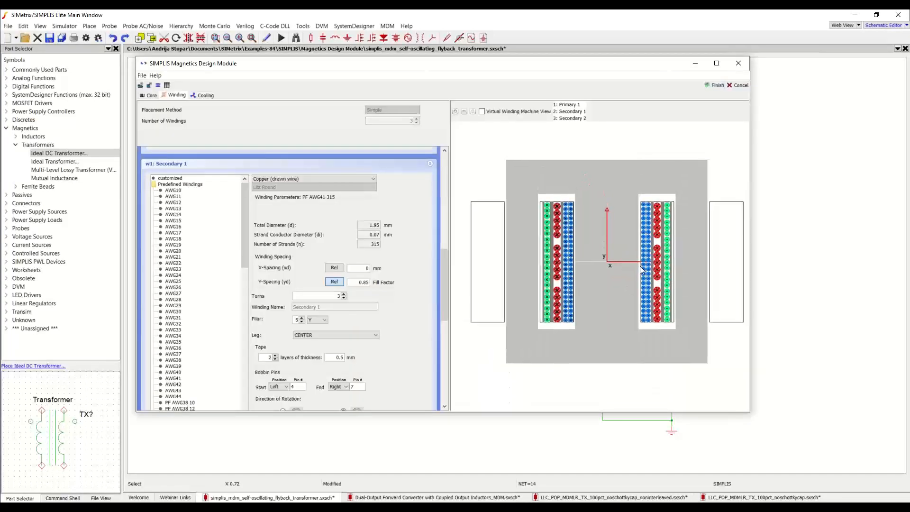
left_click(153, 95)
scroll(206, 193, "down", 5)
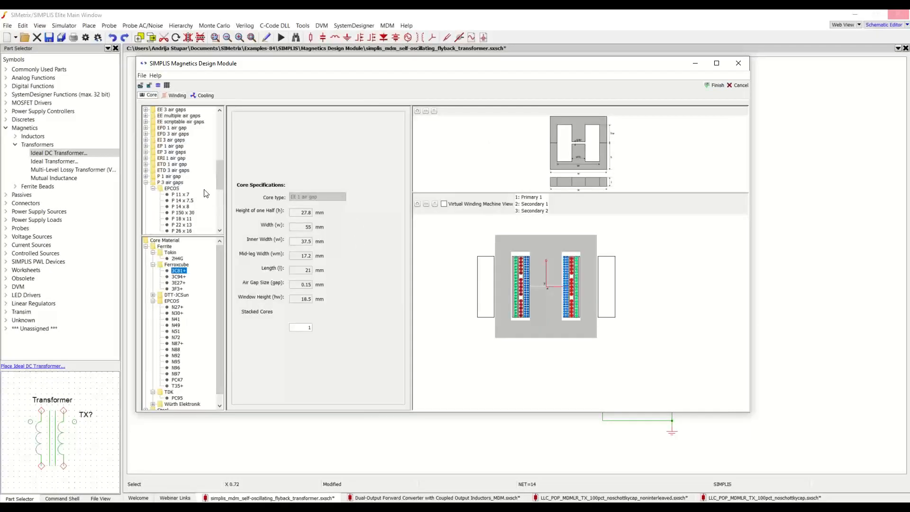
scroll(206, 193, "up", 1)
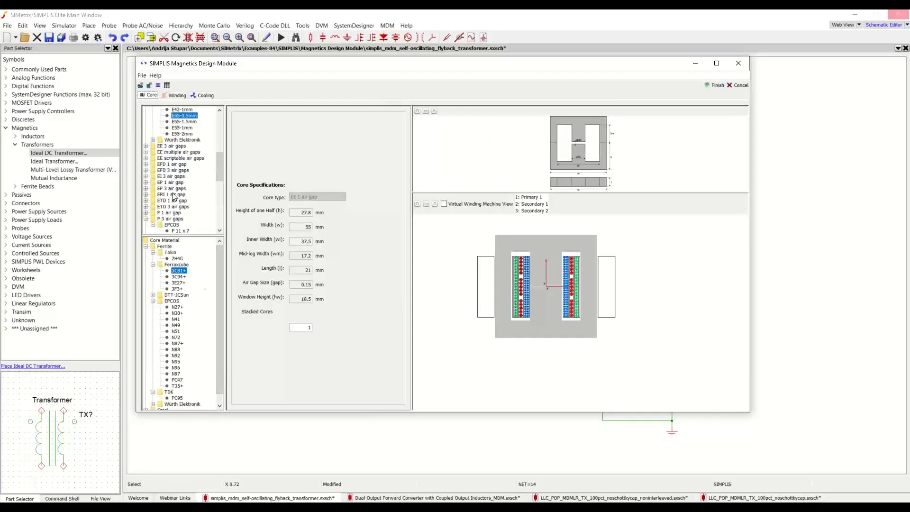
scroll(174, 196, "down", 2)
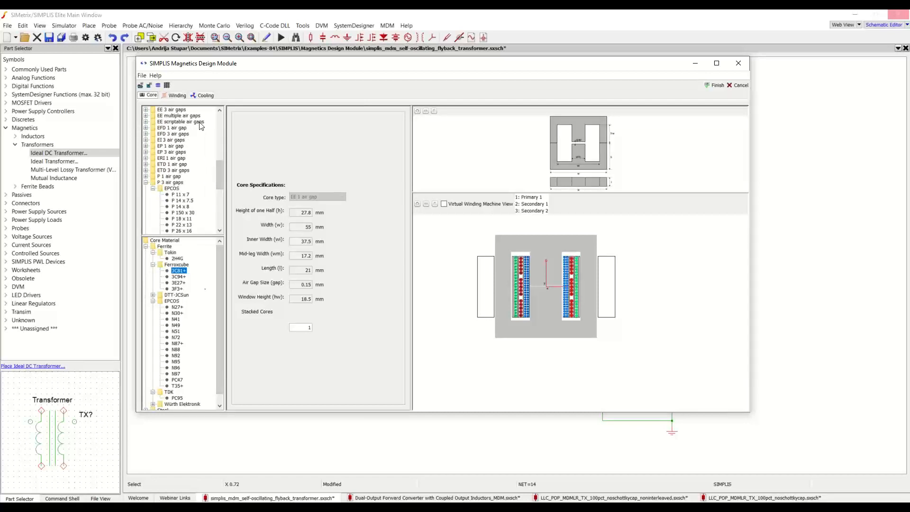
scroll(201, 148, "up", 1)
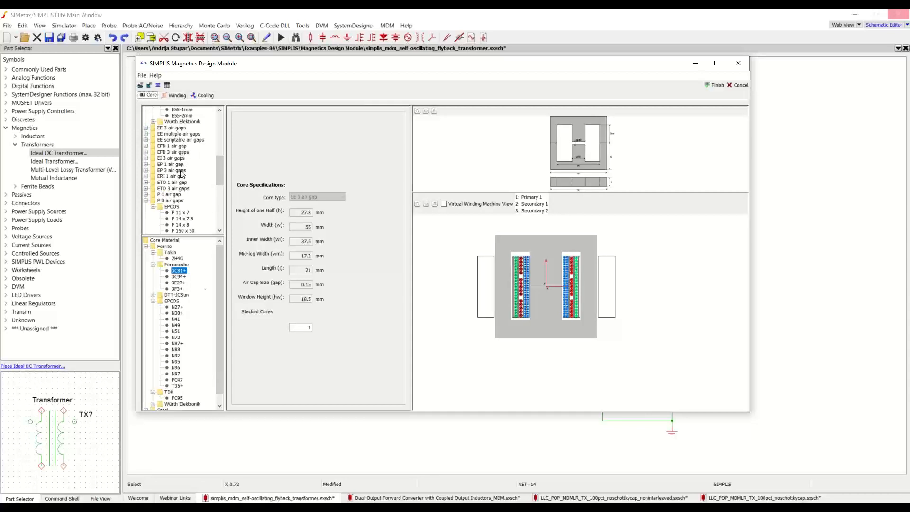
scroll(181, 175, "up", 10)
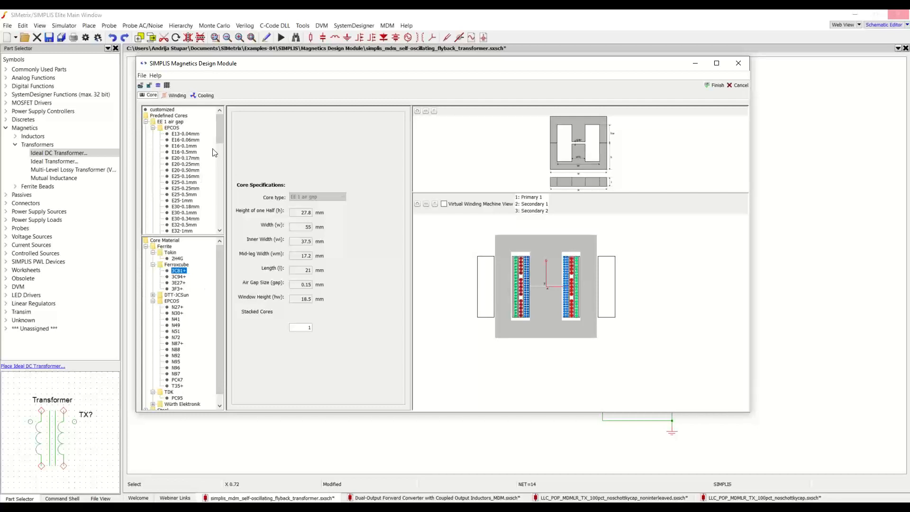
scroll(202, 196, "down", 10)
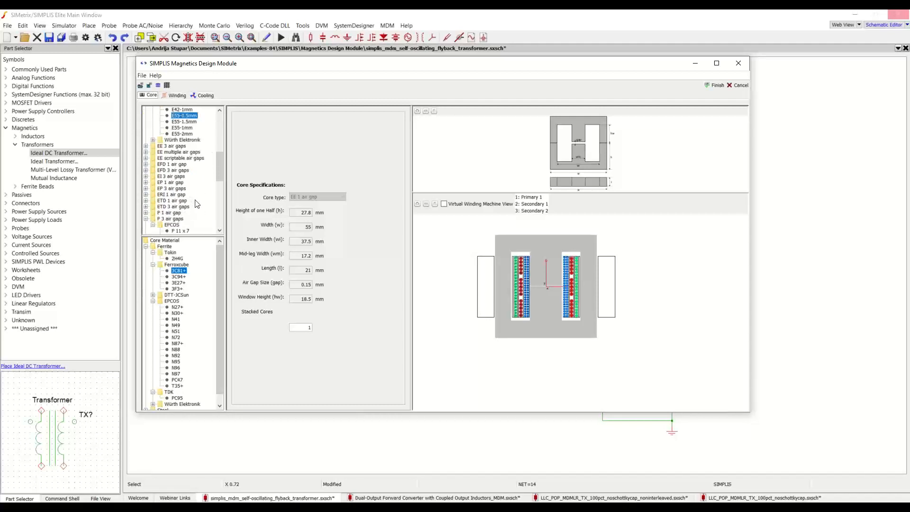
scroll(164, 186, "up", 1)
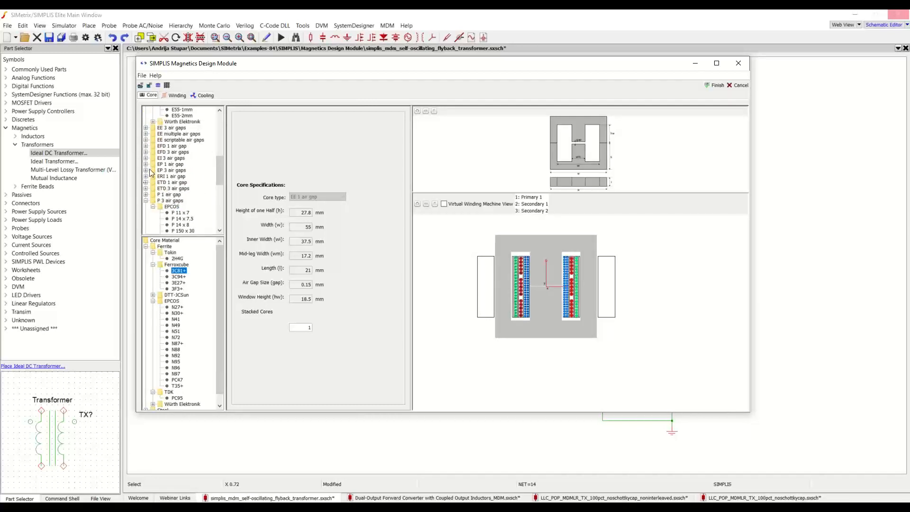
left_click(146, 164)
left_click(153, 170)
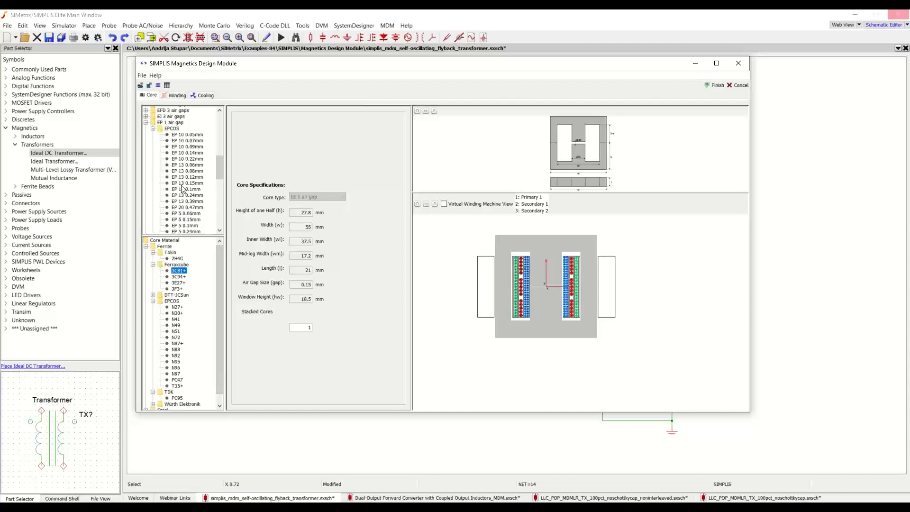
Step: Preview the predefined EPCOS cores EP 13 0.15mm, EP 5 0.24mm and E42-0.25mm to compare their dimensions and winding fit
left_click(182, 185)
scroll(207, 210, "down", 4)
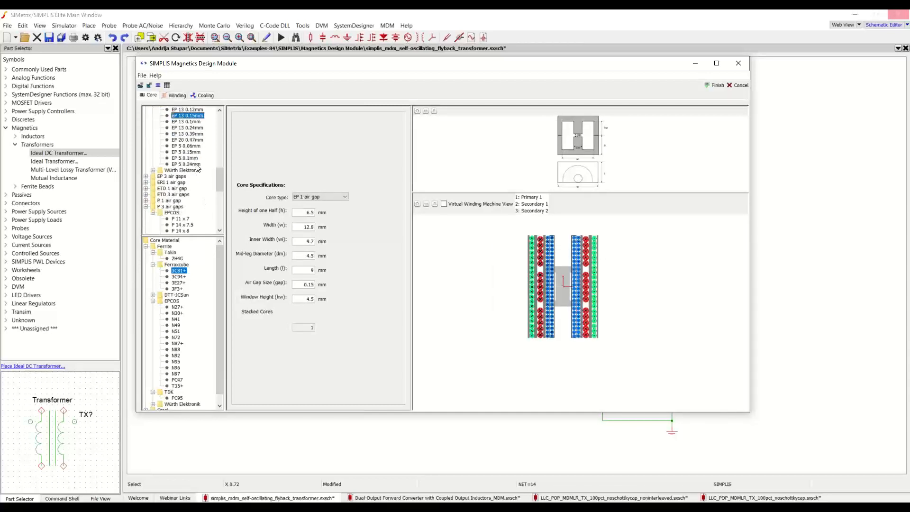
left_click(195, 166)
scroll(163, 182, "up", 4)
scroll(198, 186, "up", 5)
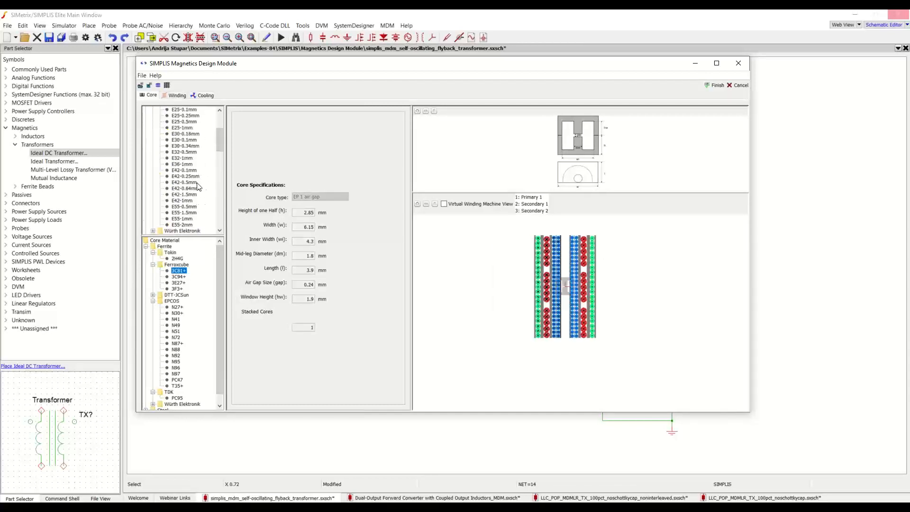
left_click(190, 195)
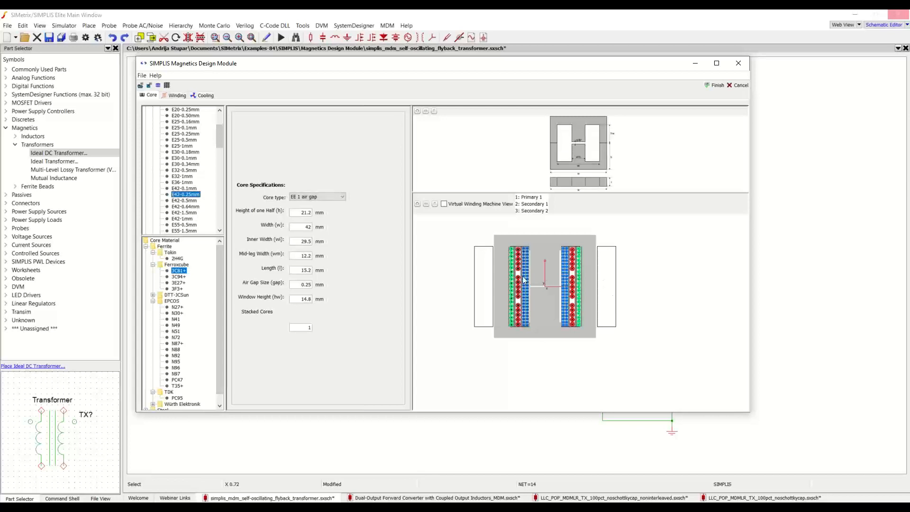
scroll(212, 180, "up", 2)
scroll(211, 178, "up", 1)
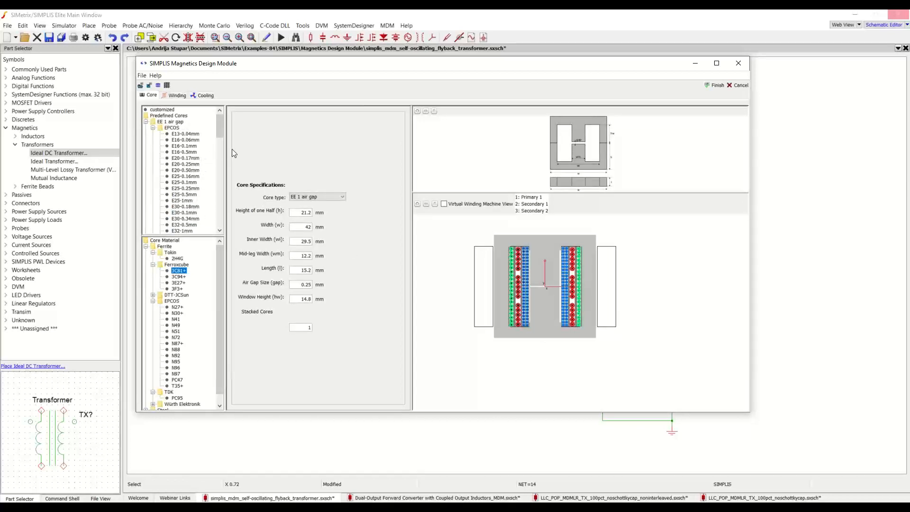
Step: Switch to a customized core, check the core type choices keeping EE 1 air gap, and exit the Magnetics Design Module
left_click(167, 110)
left_click(343, 198)
left_click(311, 204)
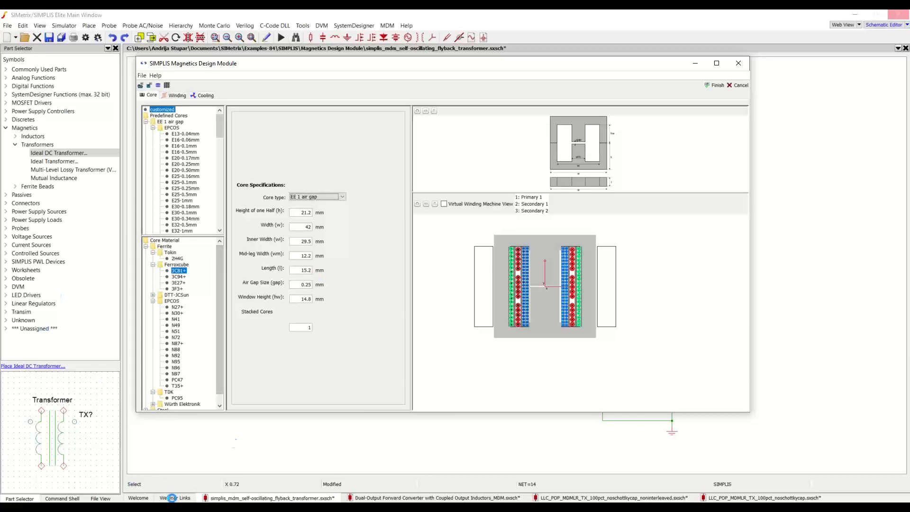
left_click(739, 85)
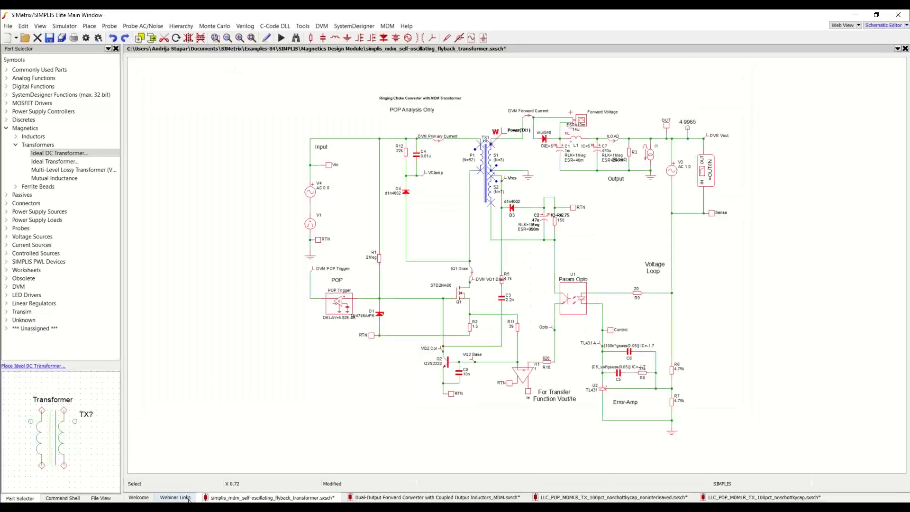
Step: Return to the webinar pages from the flyback schematic and show the Introduction to MDM Part II Overview page
left_click(175, 497)
left_click(569, 439)
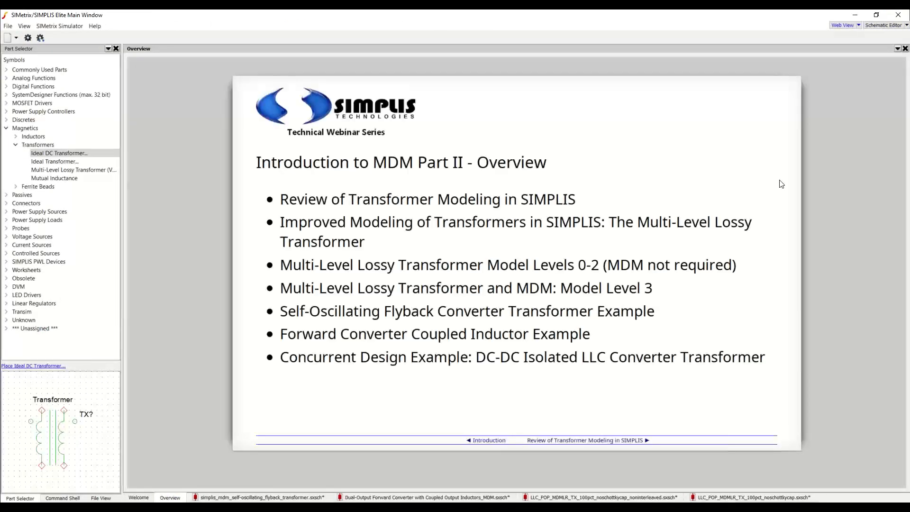